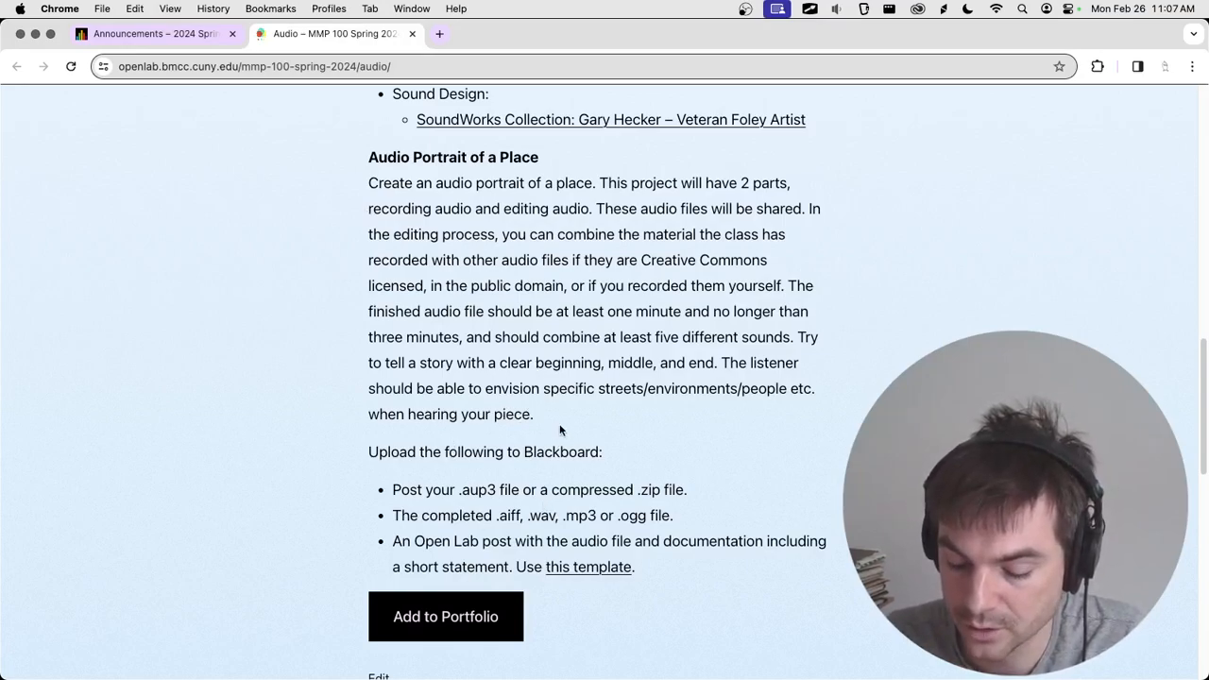
Step: Open the audio statement template linked in the assignment's upload instructions and compare it with the submission requirements
left_click(606, 567)
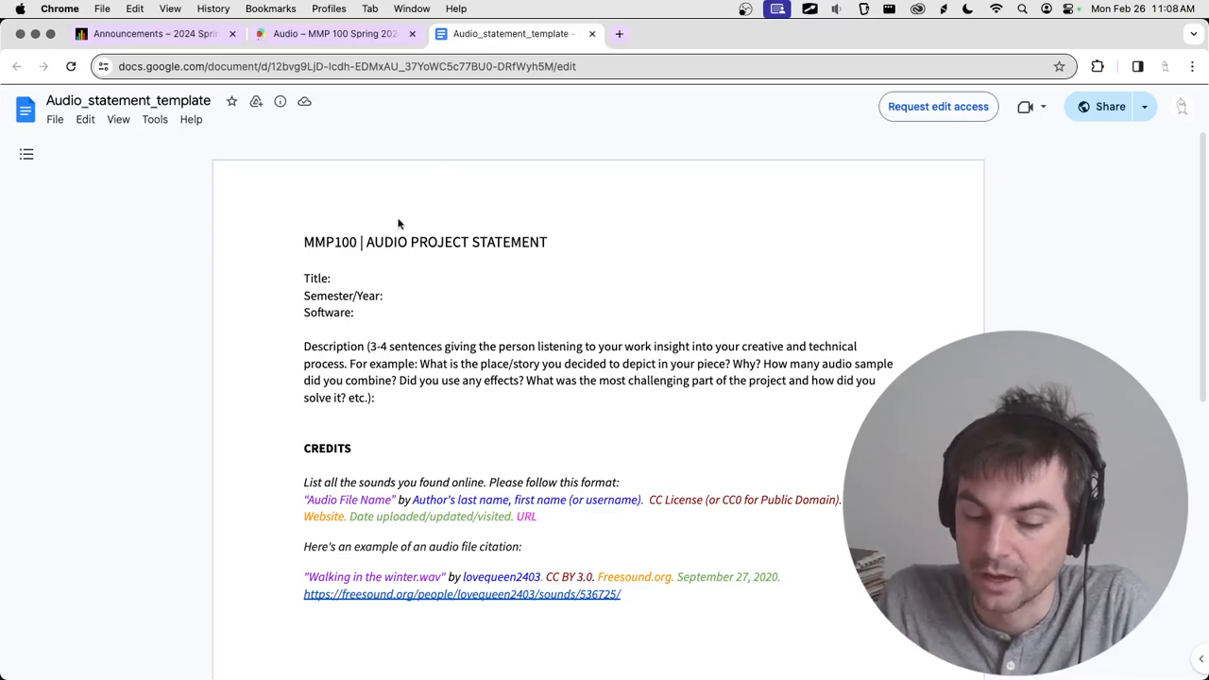
left_click(365, 39)
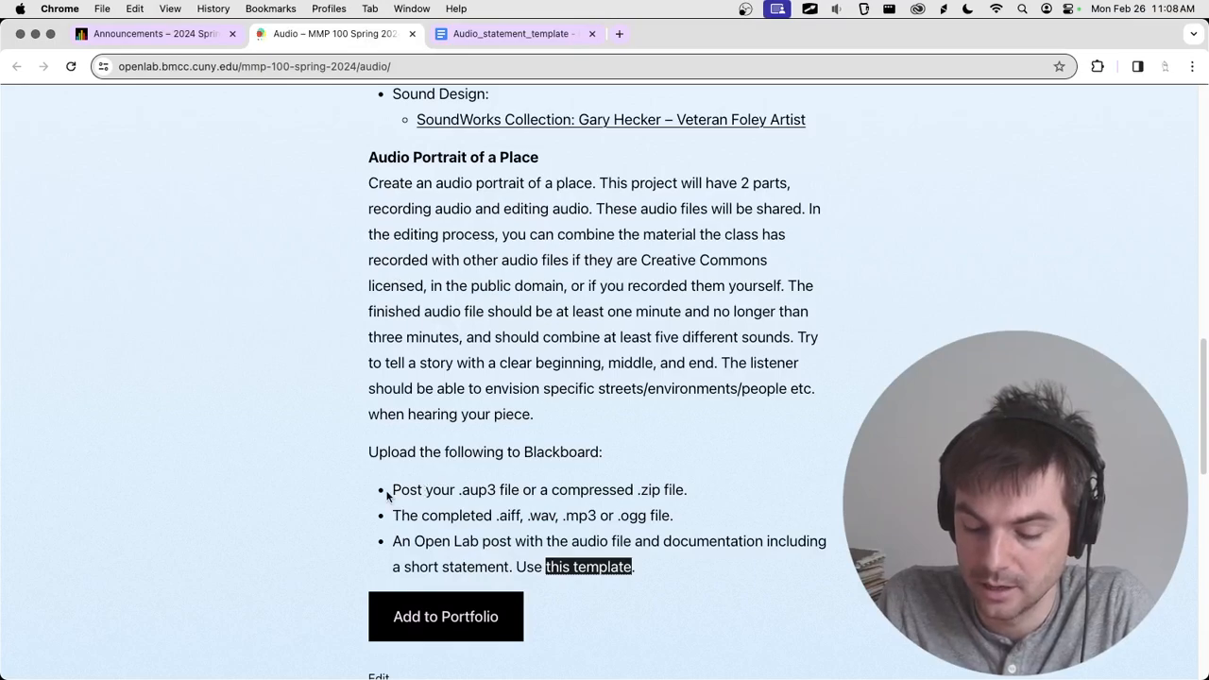
left_click(510, 33)
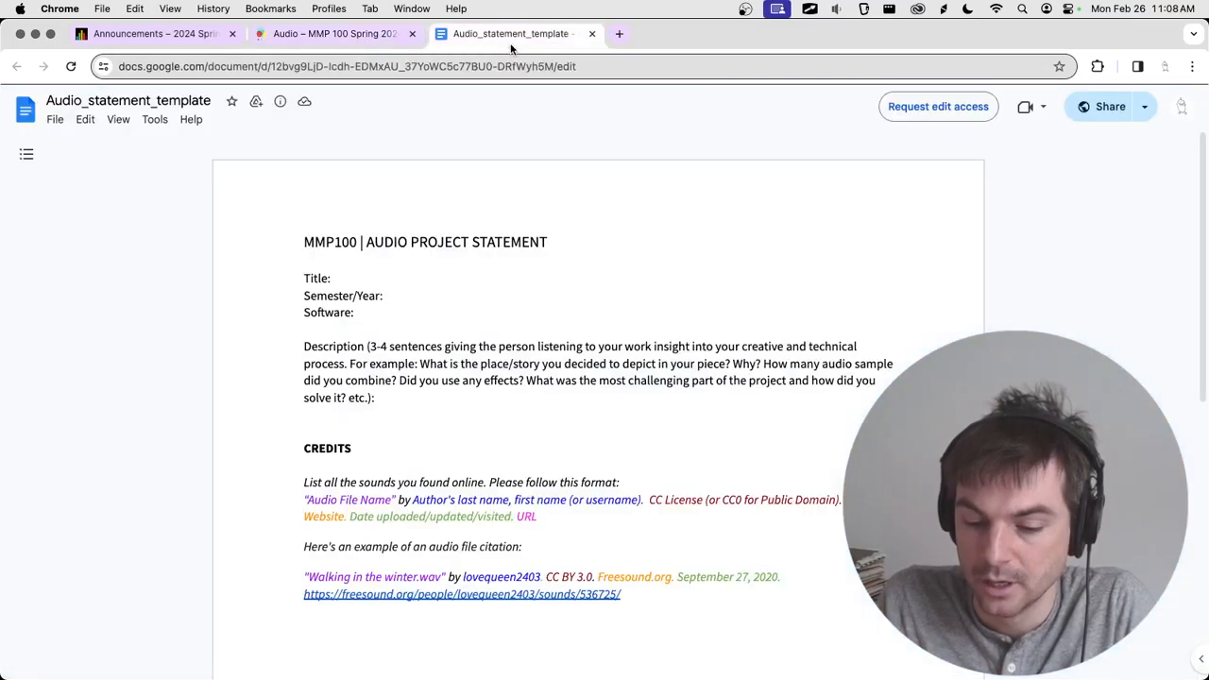
Step: Switch to Audacity and export the entire project as the stereo MP3 file edit_1.mp3 at 44100 Hz
key("super+Tab")
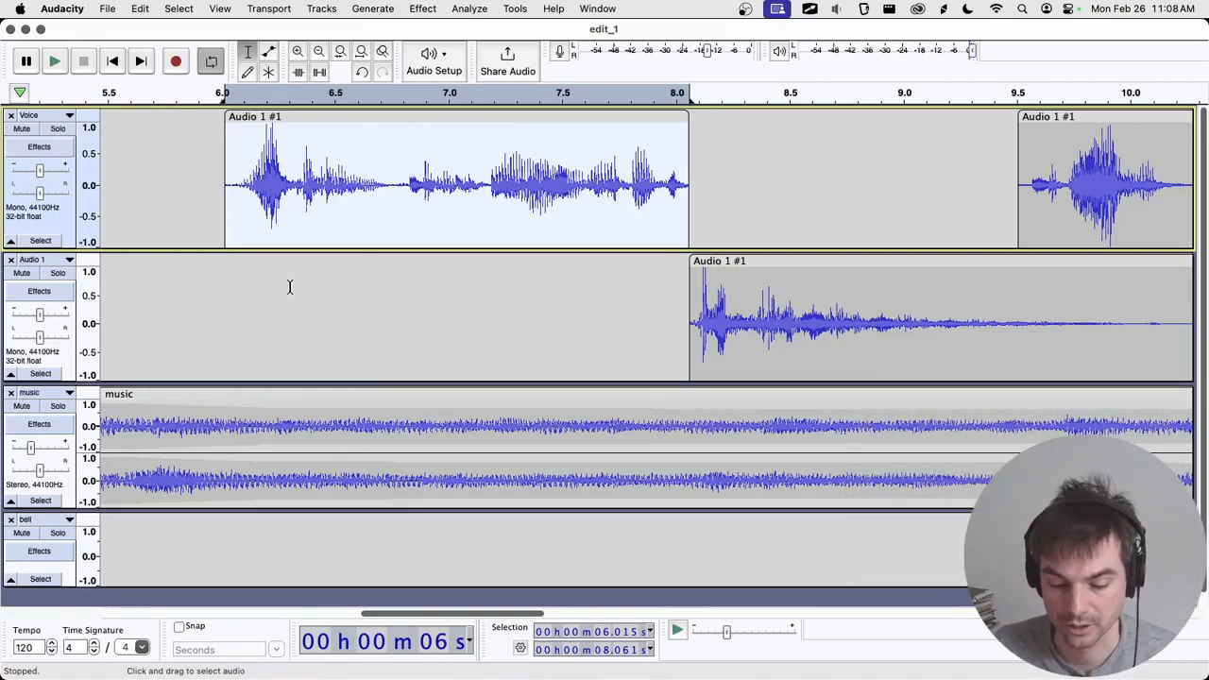
left_click(104, 8)
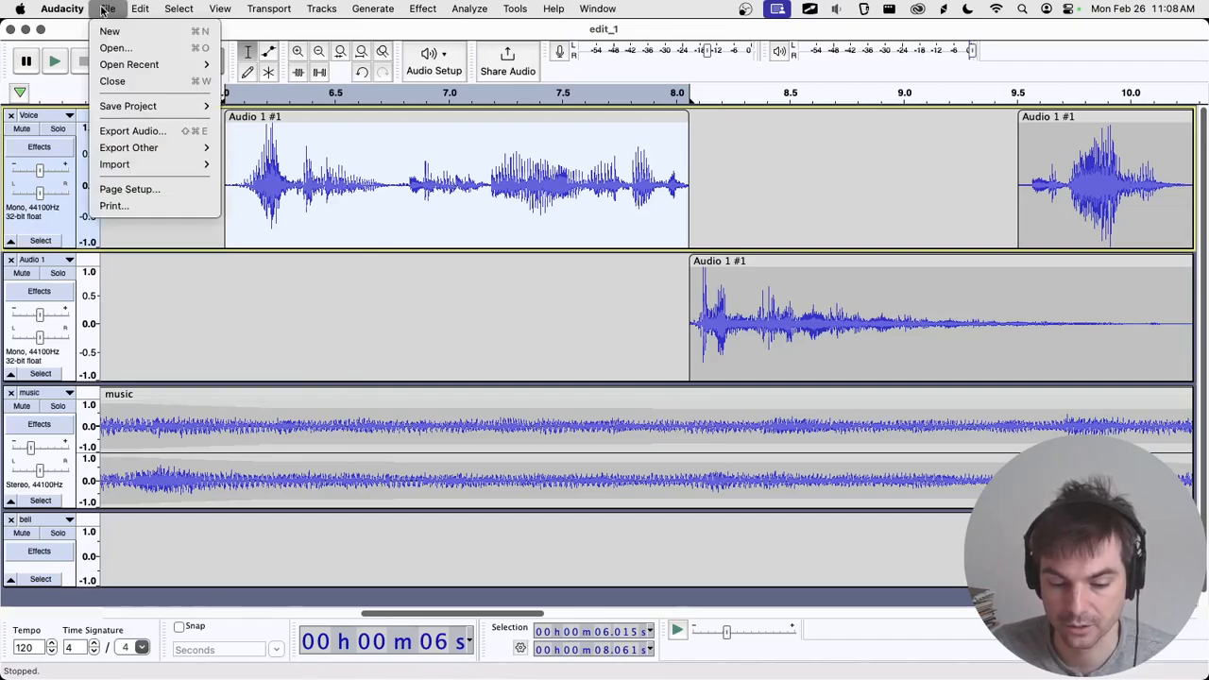
left_click(132, 131)
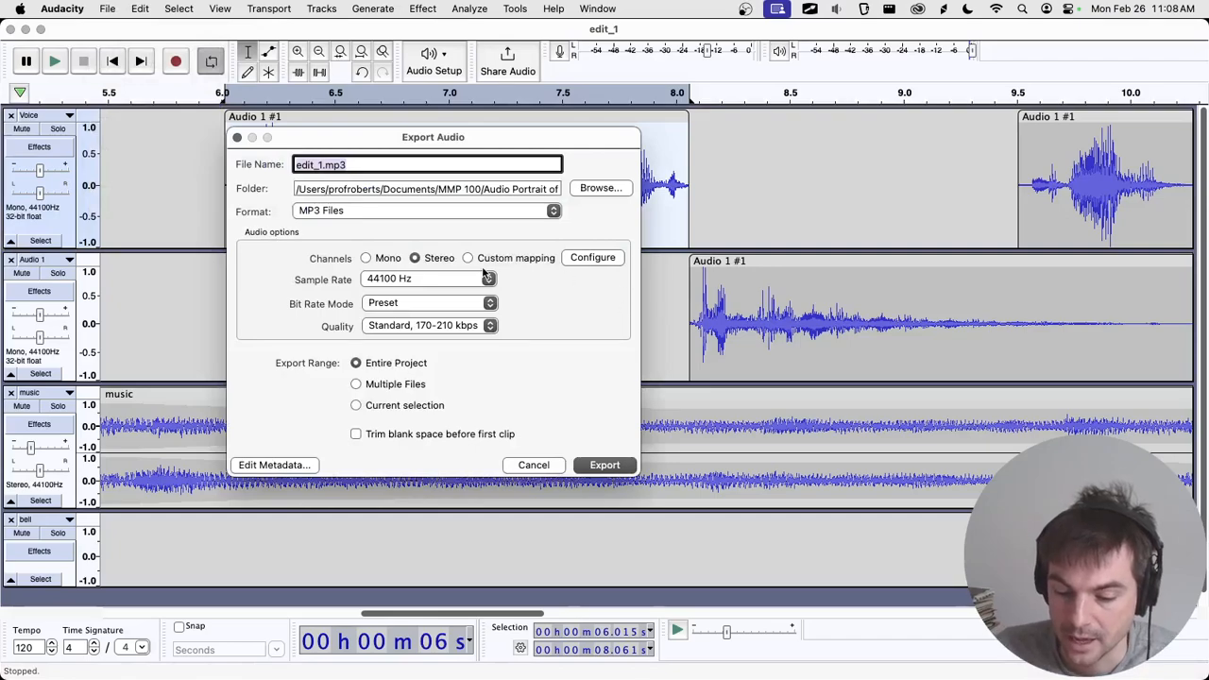
left_click(397, 216)
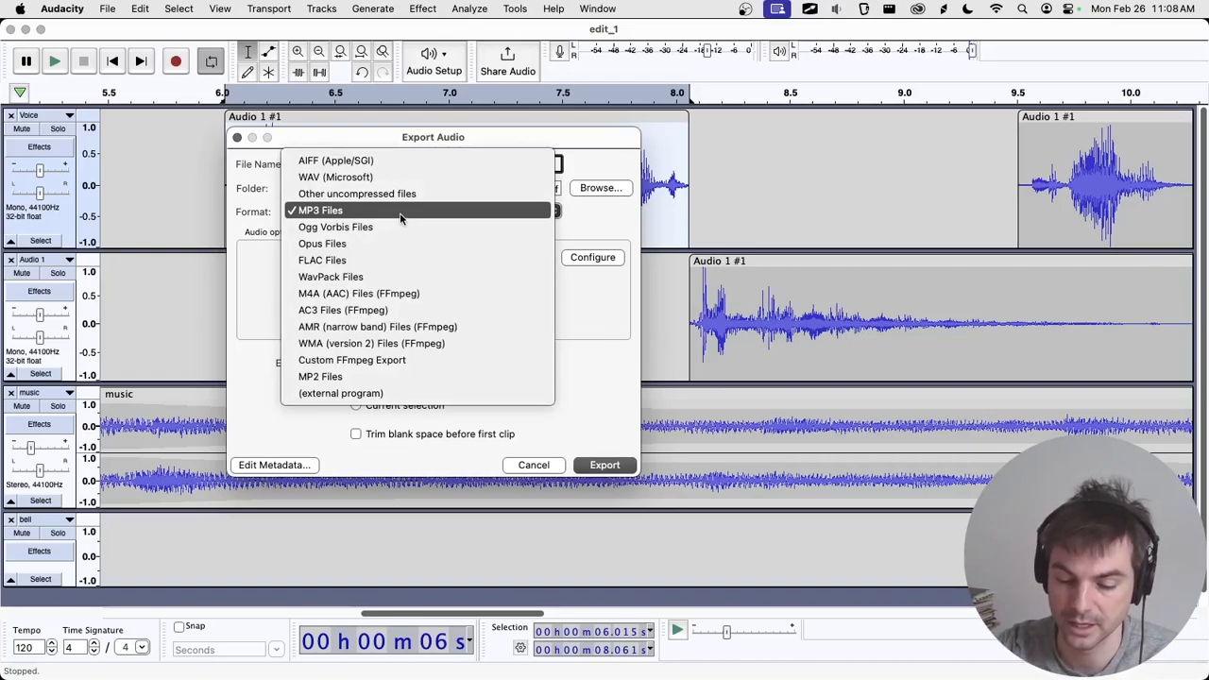
left_click(400, 216)
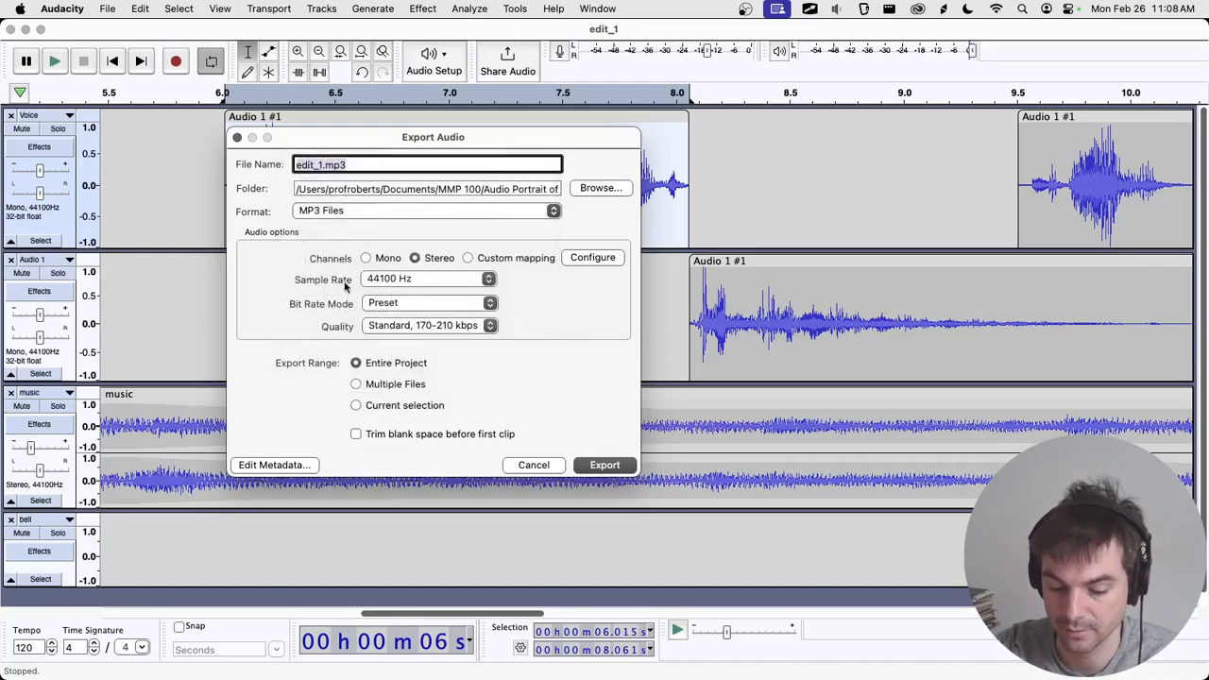
left_click(612, 464)
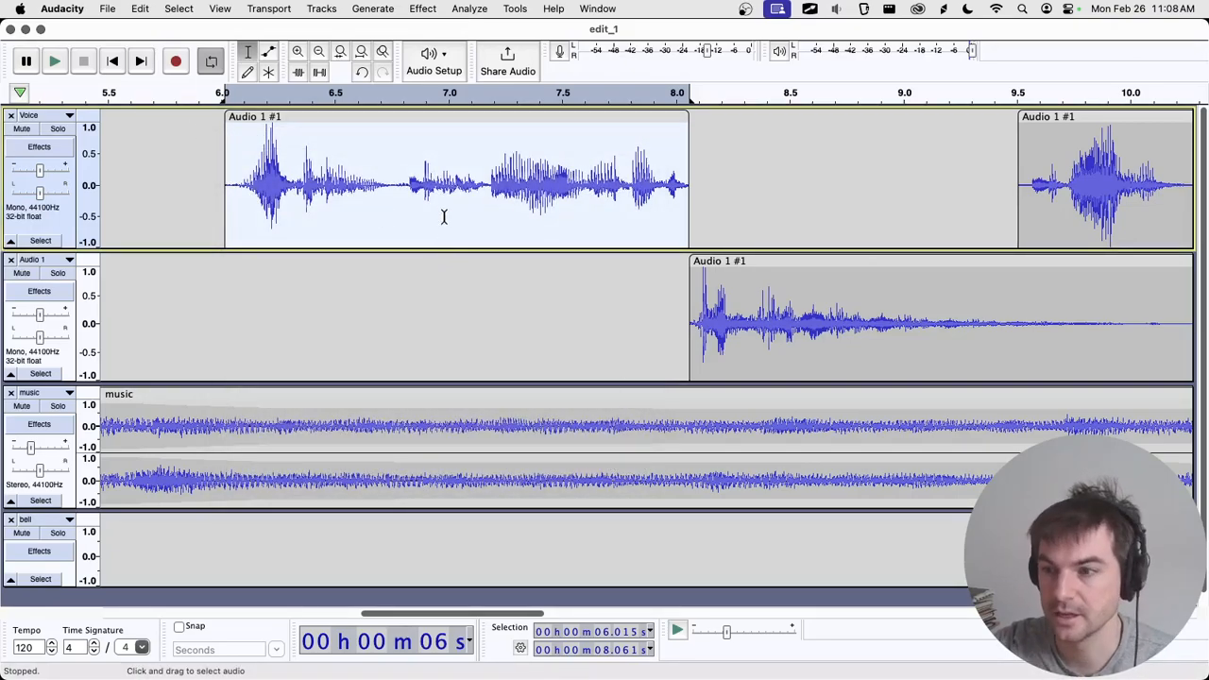
Step: Switch to Finder and close the window showing the MMP 100 recordings
key("super+Tab")
key("super+Tab")
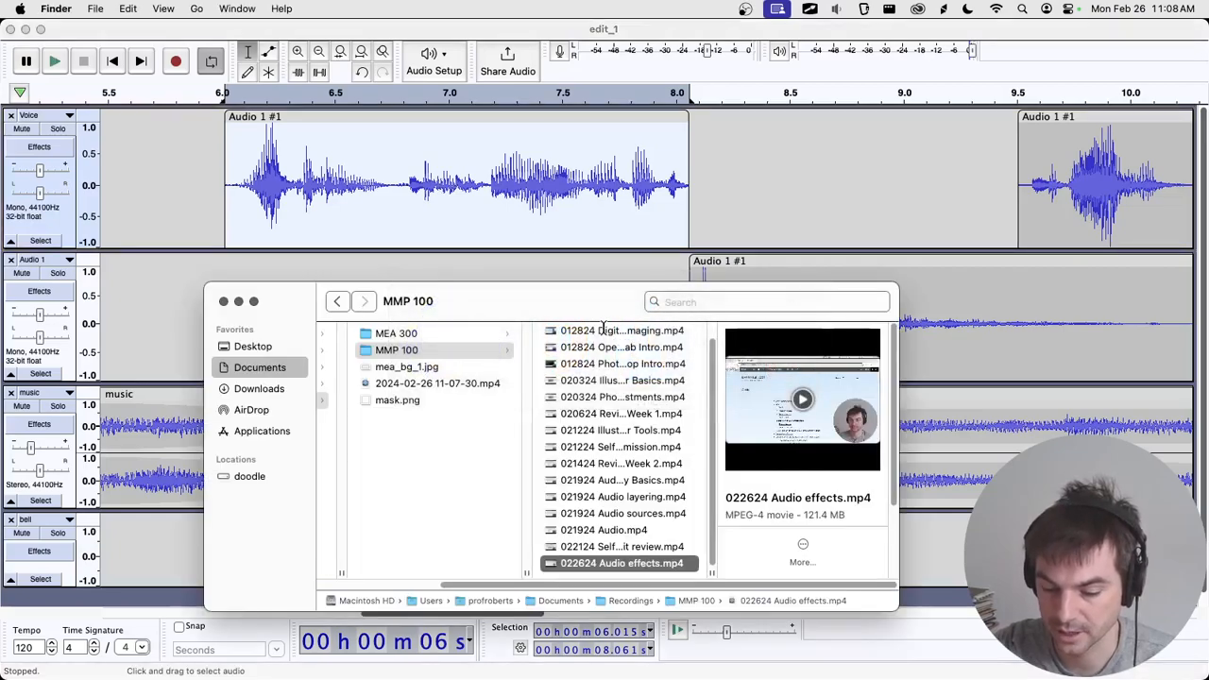
key("super+w")
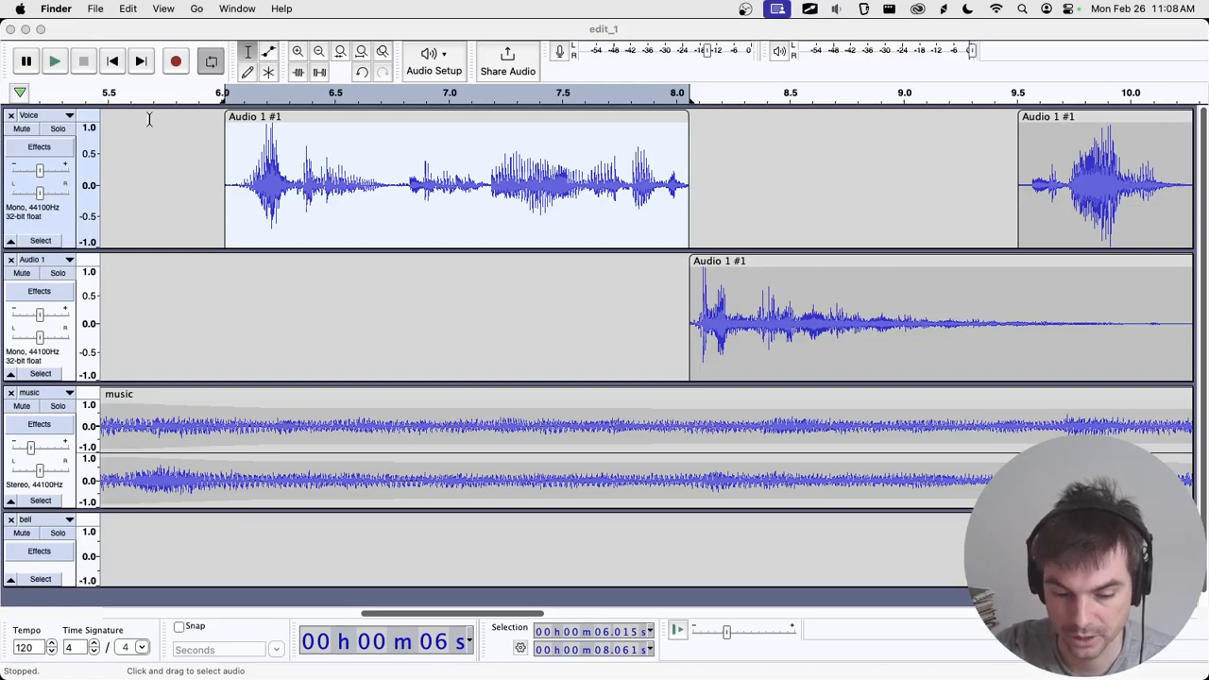
left_click(95, 9)
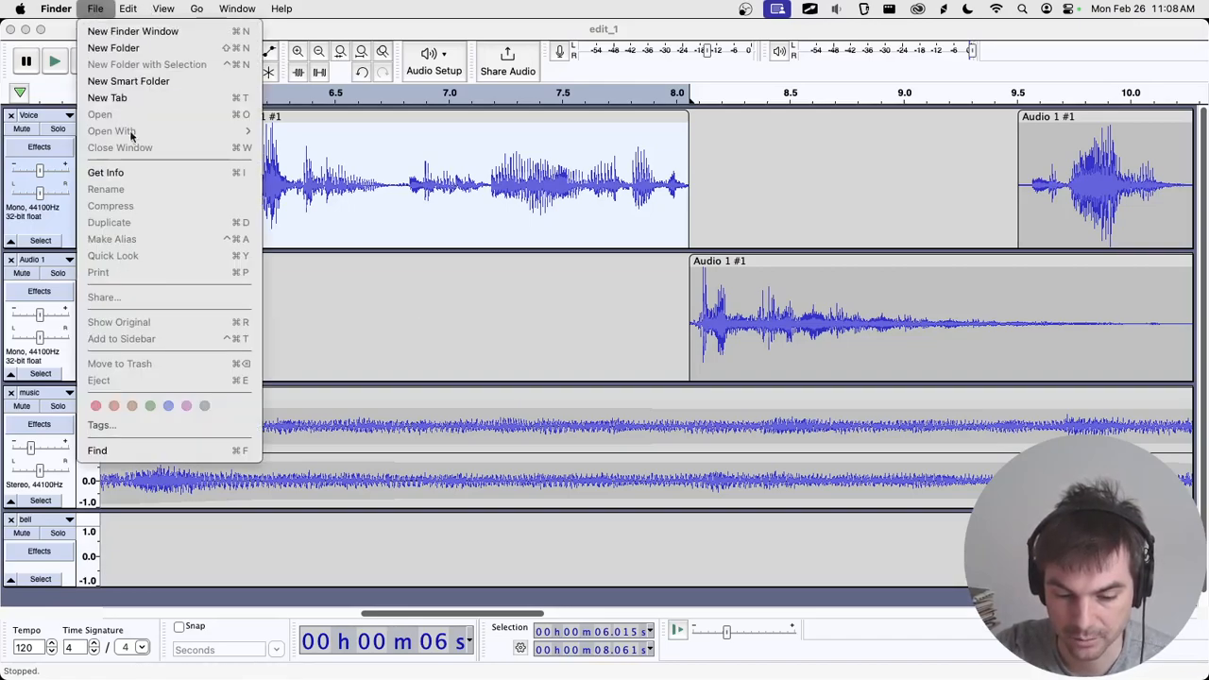
left_click(110, 12)
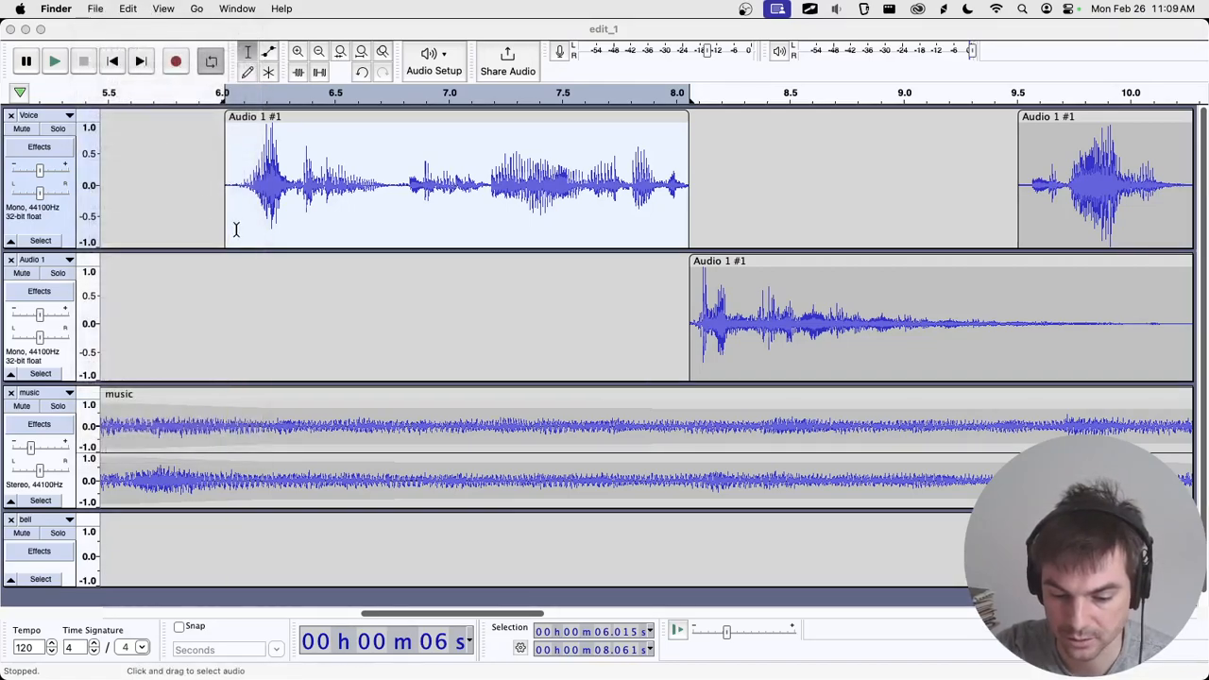
left_click(98, 12)
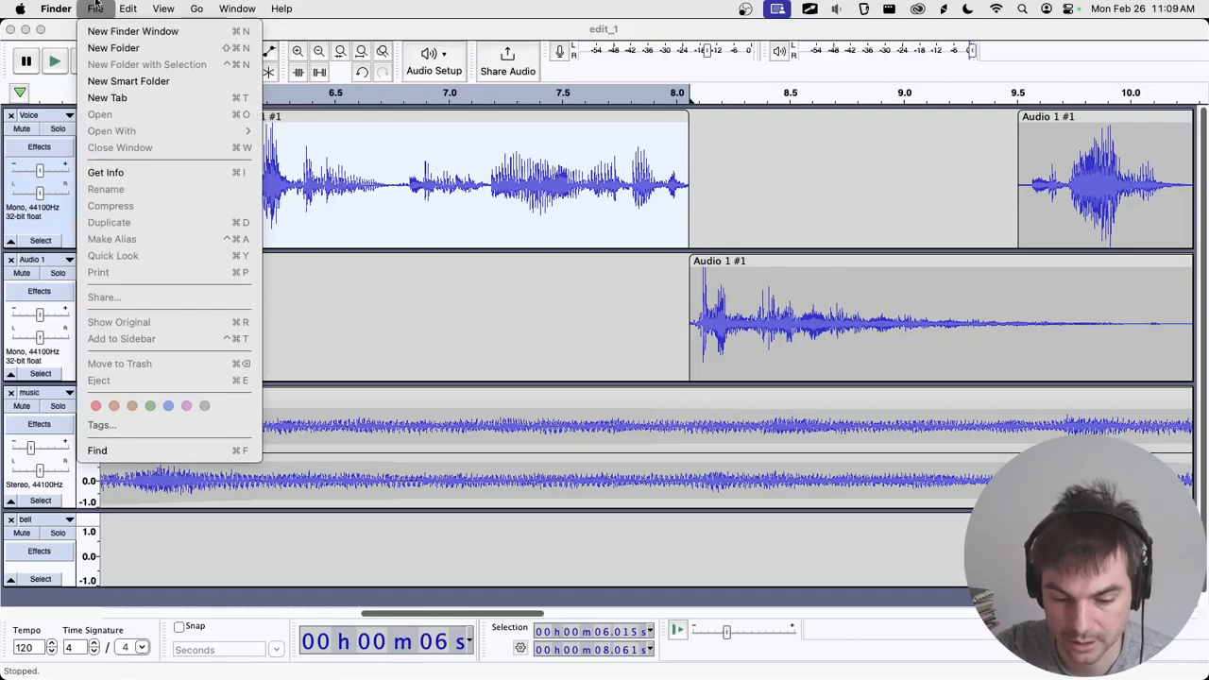
left_click(98, 12)
Step: Return to Audacity and start an audio export with the Audio Portrait of a Place folder inside Documents/MMP 100 as its location
left_click(447, 33)
key("ctrl+Up")
key("ctrl+Up")
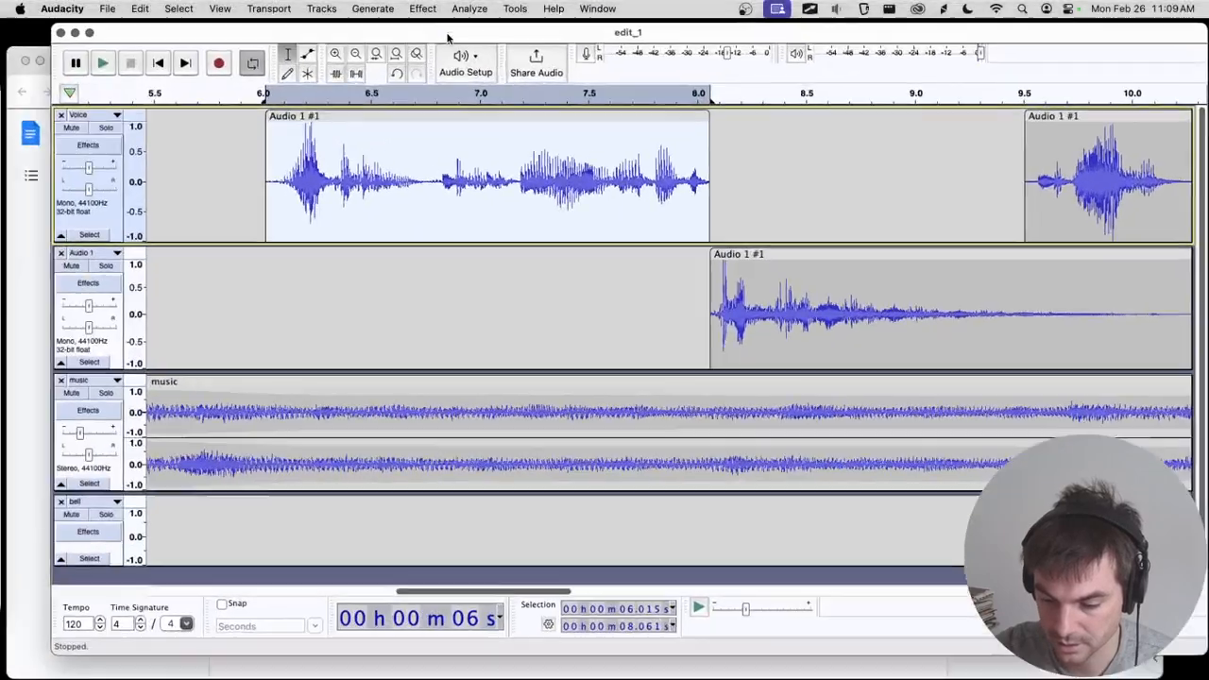
left_click(106, 9)
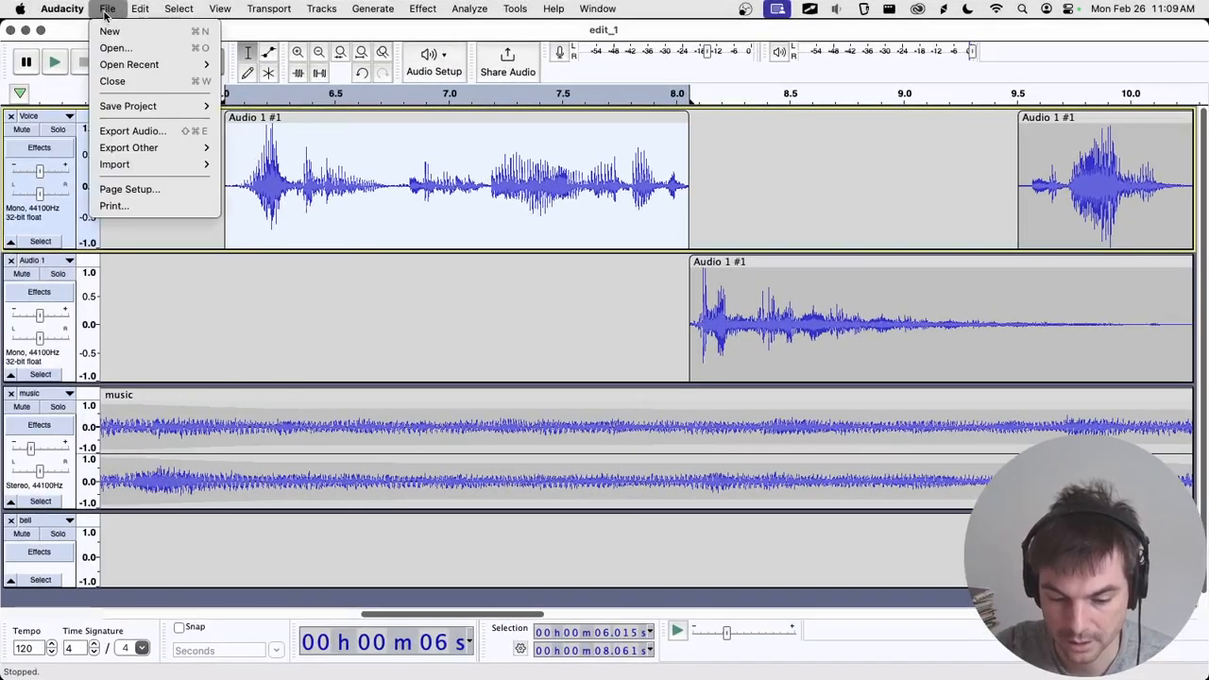
left_click(105, 10)
left_click(106, 9)
mouse_move(137, 149)
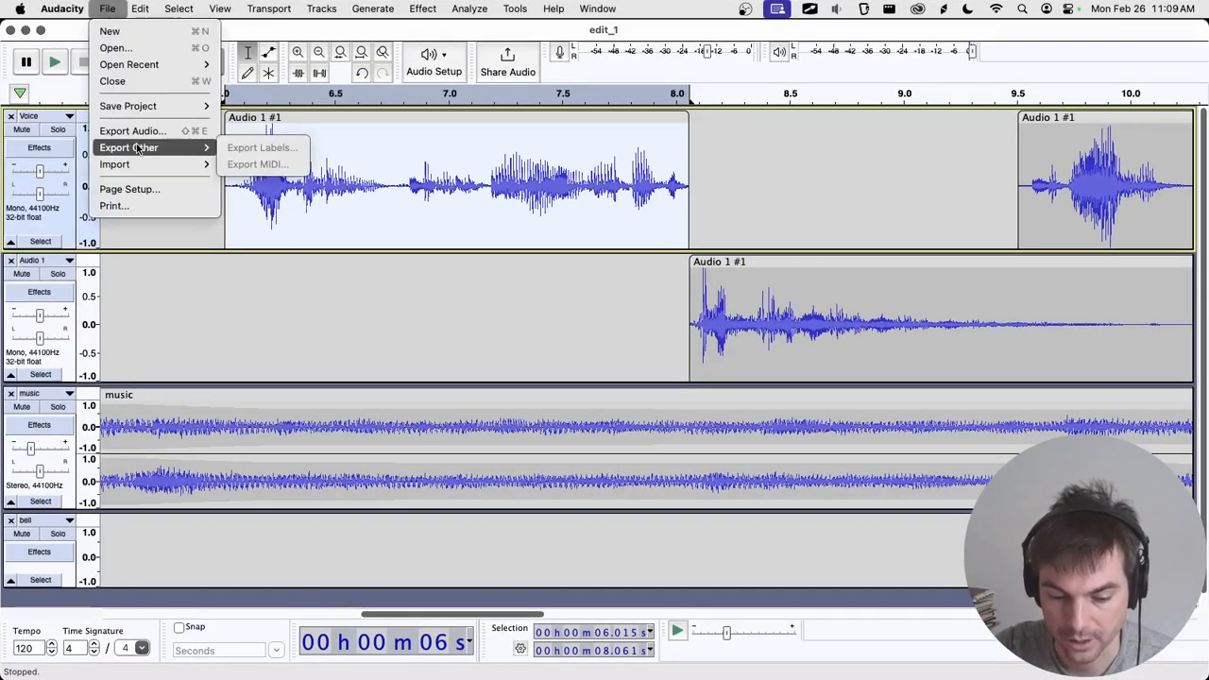
left_click(132, 131)
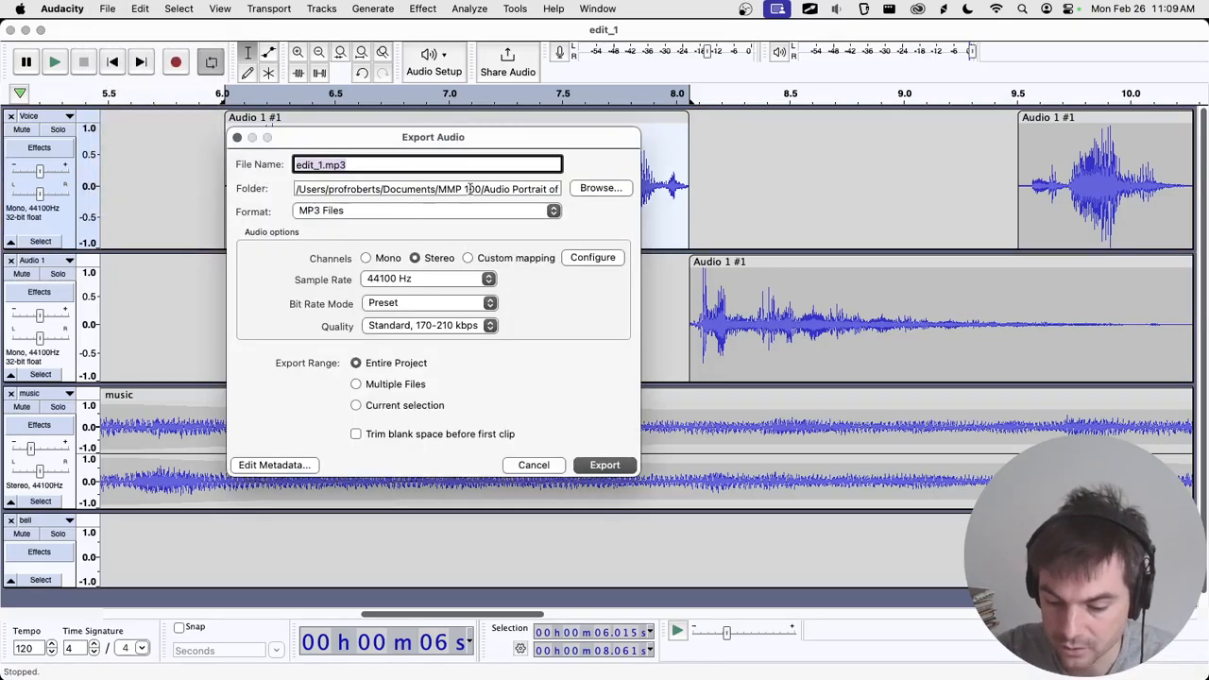
left_click(595, 187)
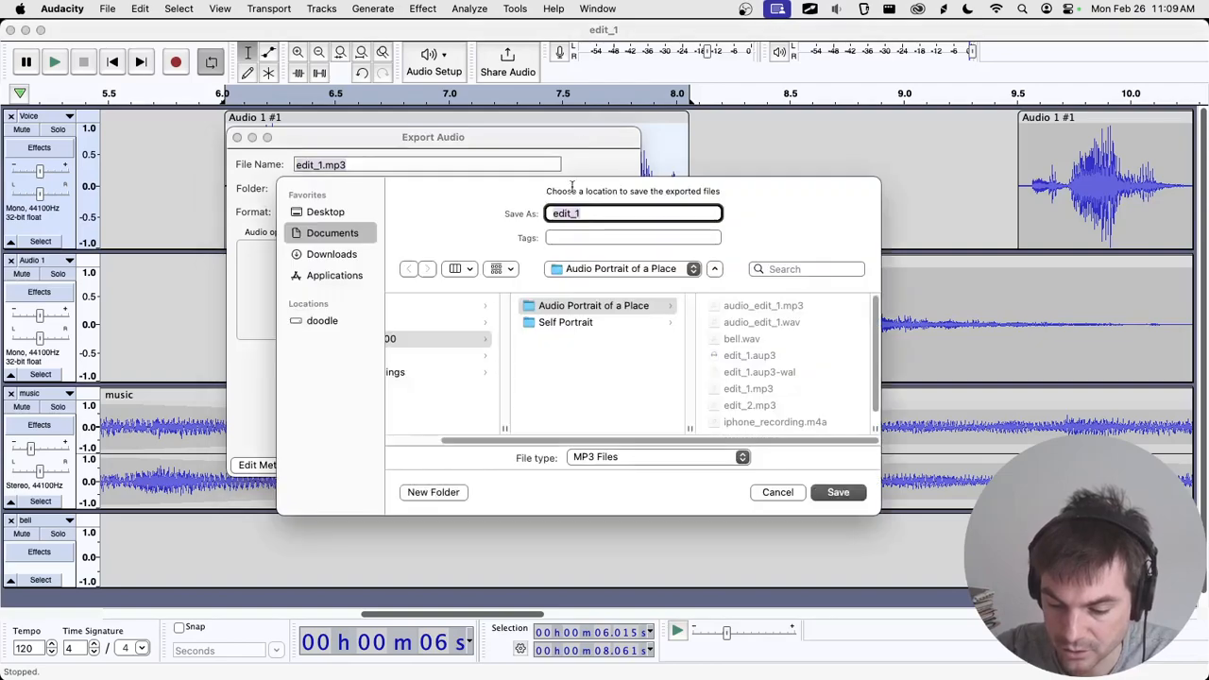
left_click(354, 235)
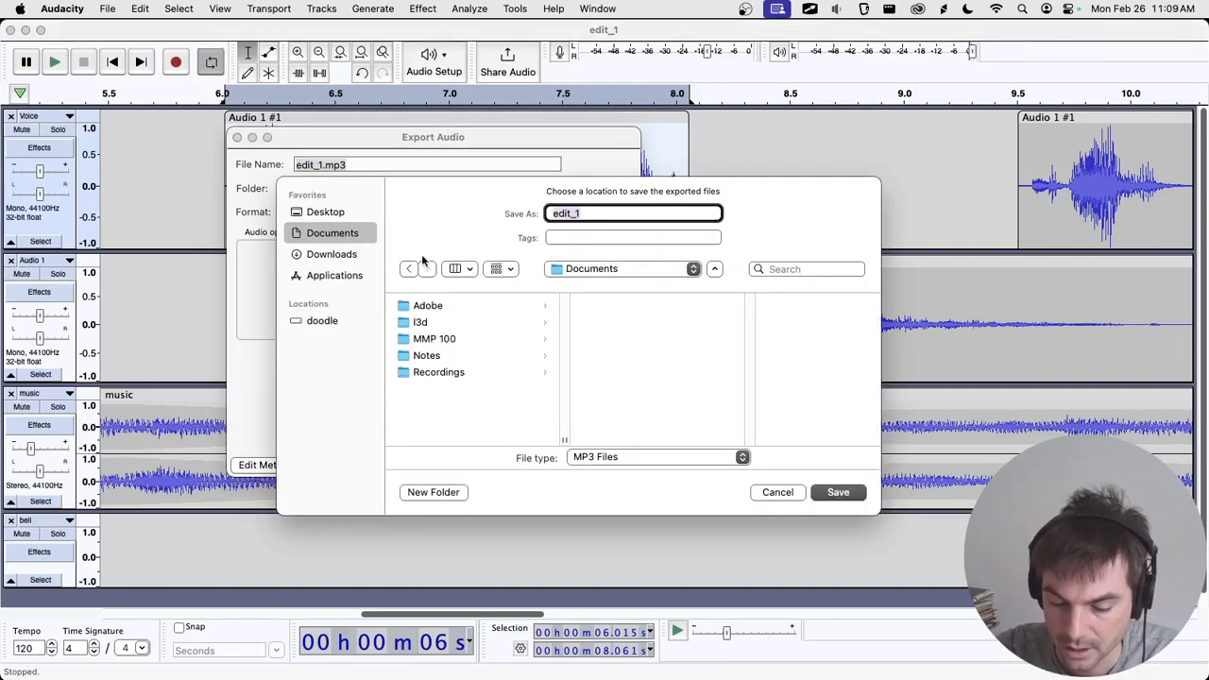
left_click(453, 340)
left_click(631, 308)
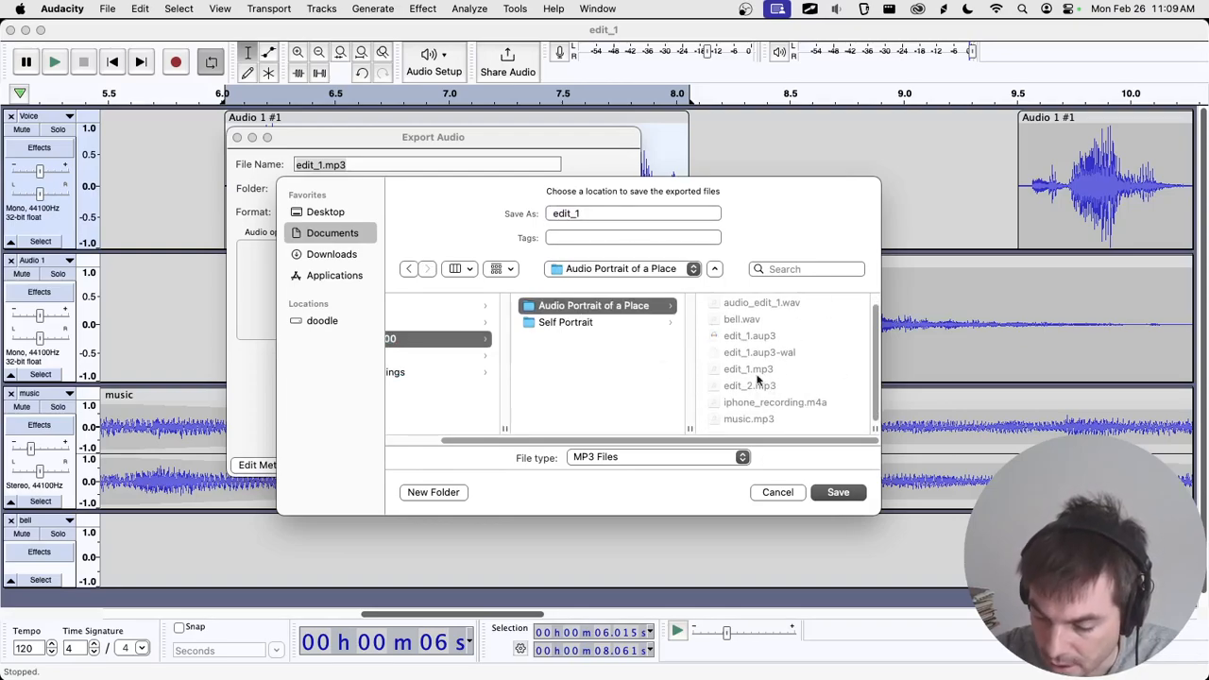
Step: Name the export audio_final, keep the MP3 file type, and export the entire project
left_click(626, 215)
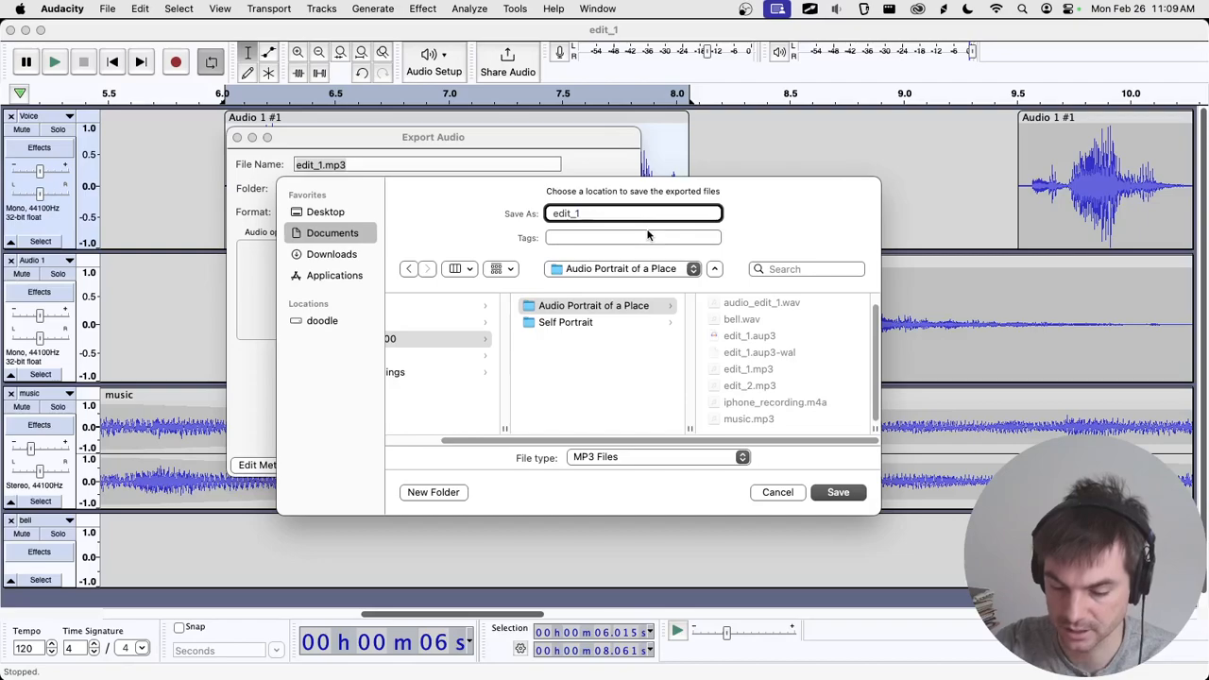
key("BackSpace")
key("BackSpace")
key("BackSpace")
key("BackSpace")
key("BackSpace")
key("BackSpace")
type("audio_final")
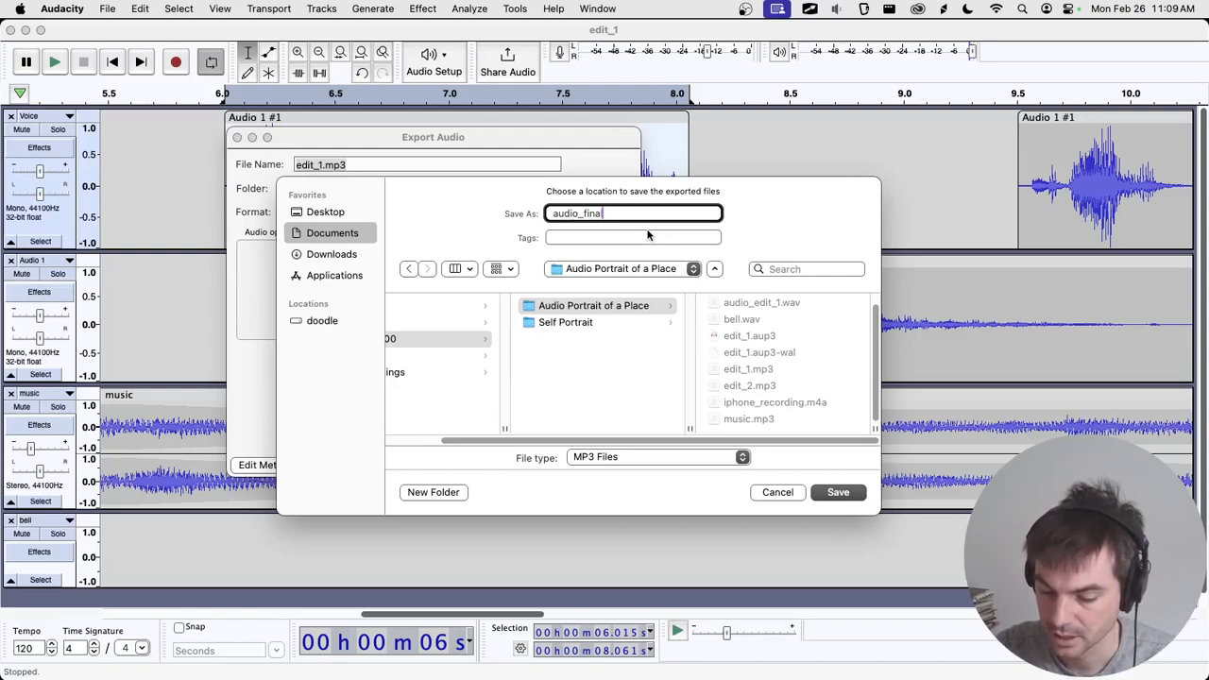
left_click(660, 459)
left_click(662, 457)
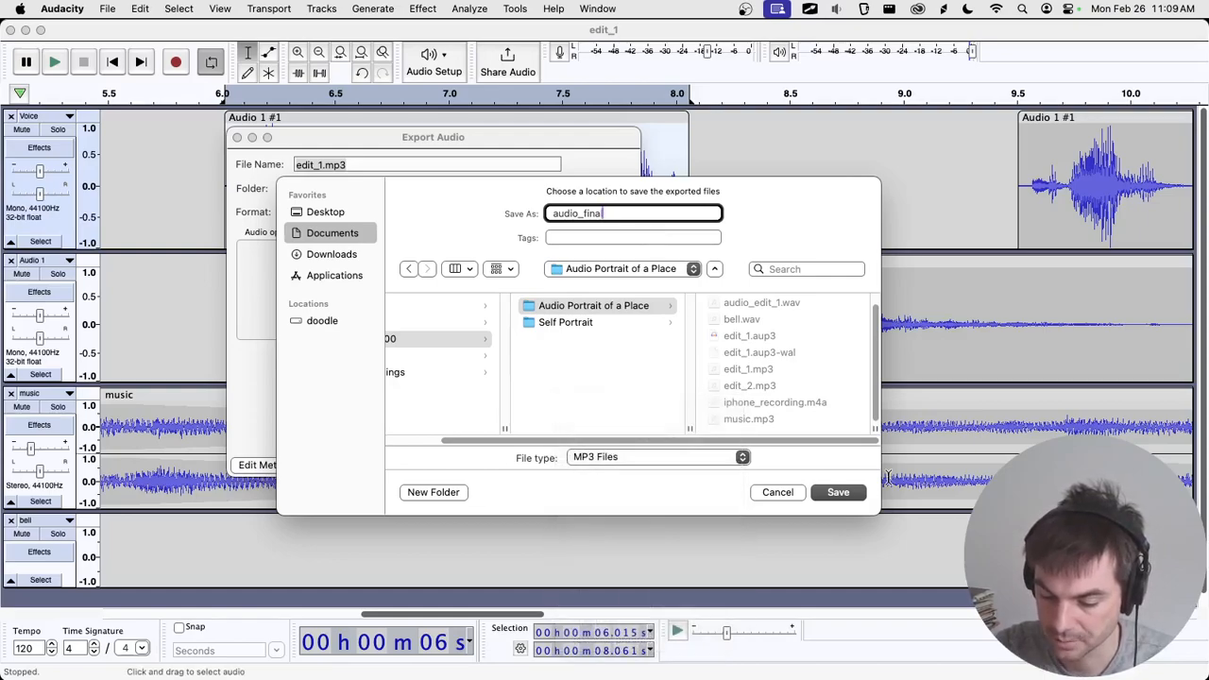
left_click(855, 494)
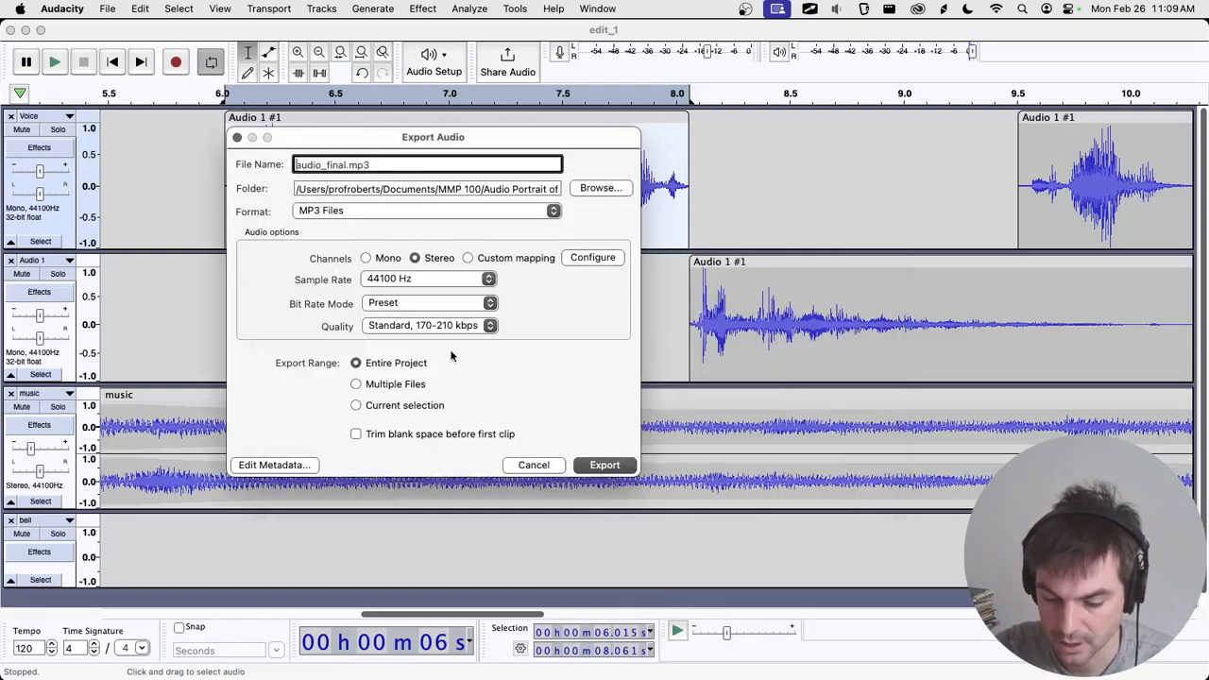
left_click(604, 465)
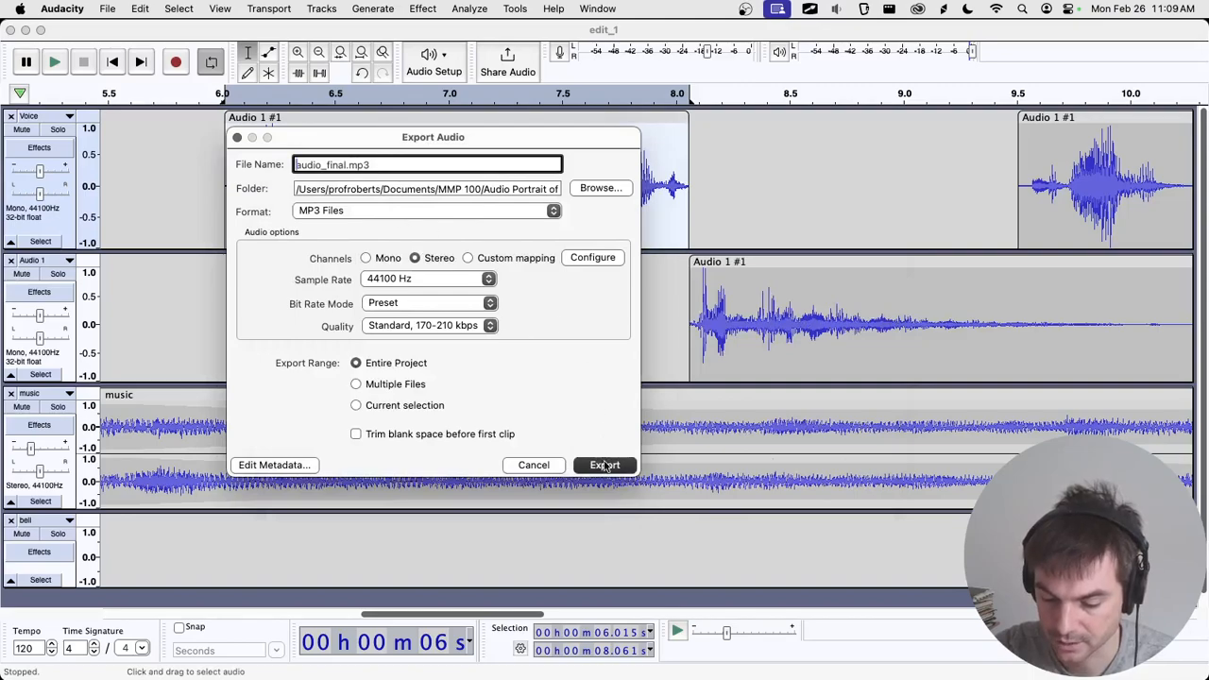
Step: Switch to Finder and show the Audio Portrait of a Place folder from Documents/MMP 100 in a new, enlarged window
key("super+Tab")
key("super+Tab")
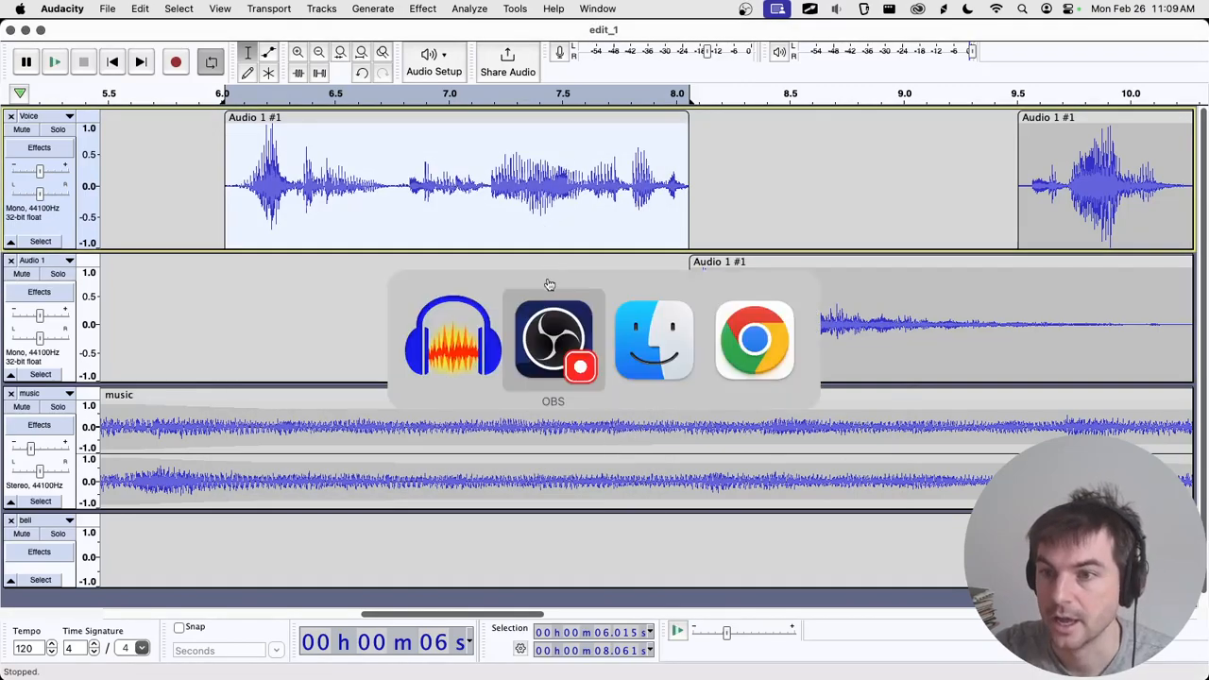
key("super+n")
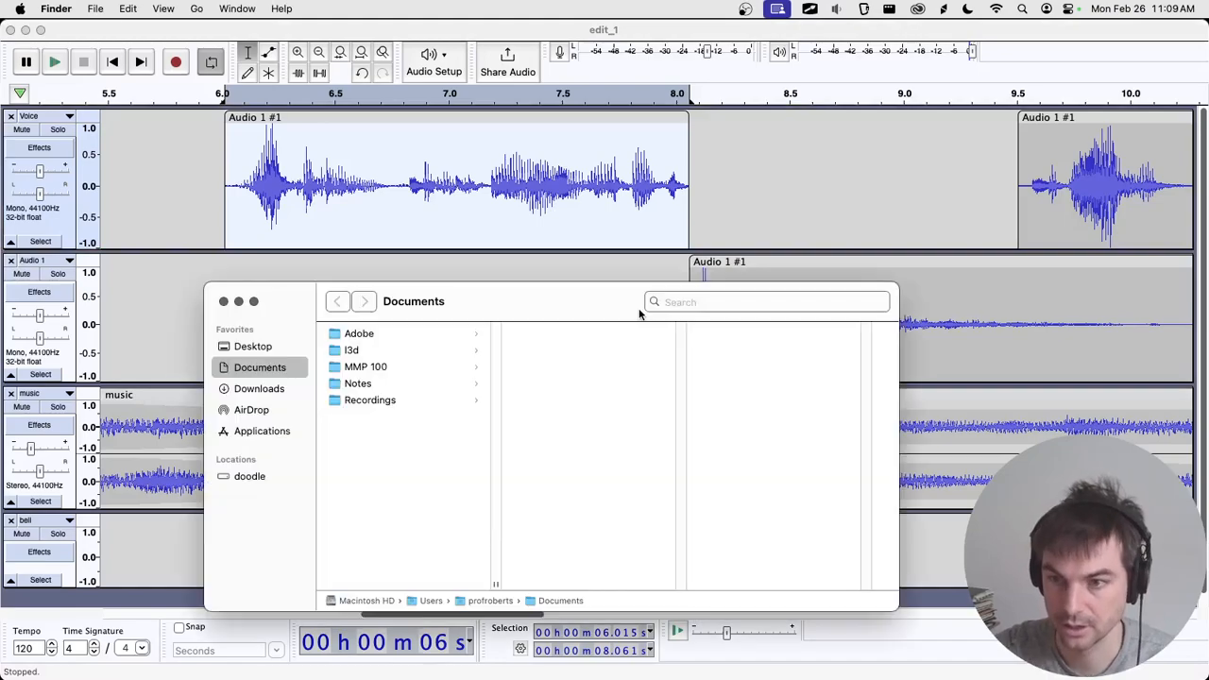
left_click_drag(464, 310, 303, 106)
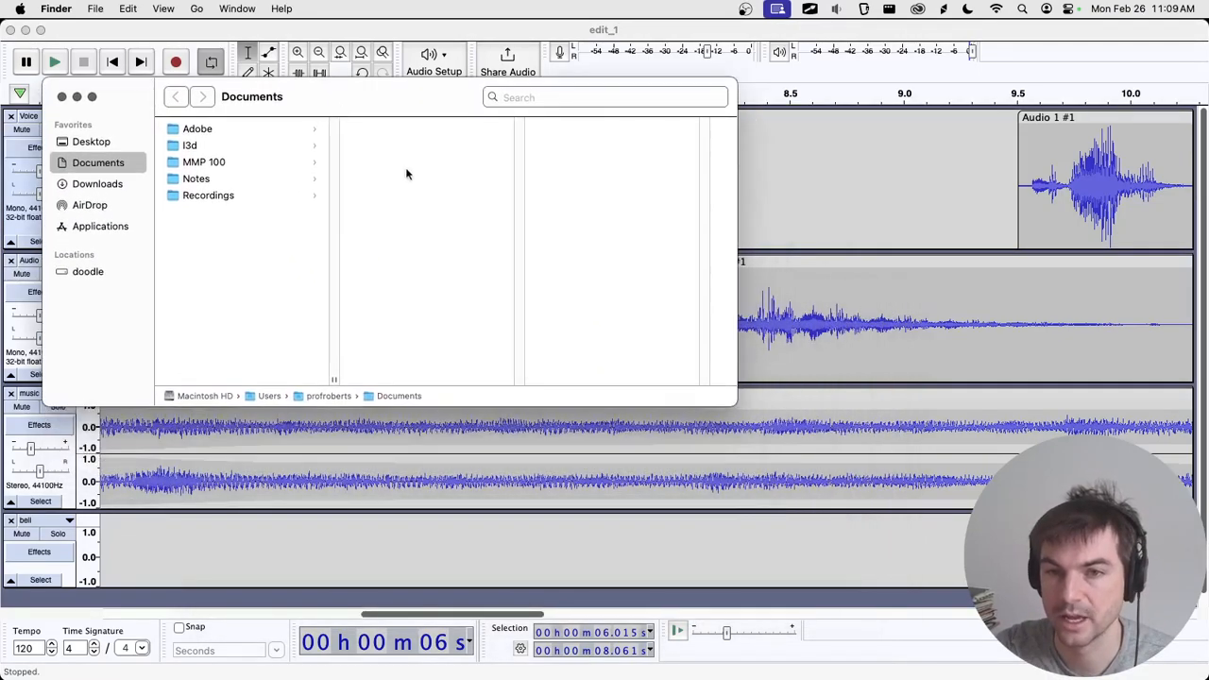
left_click(193, 168)
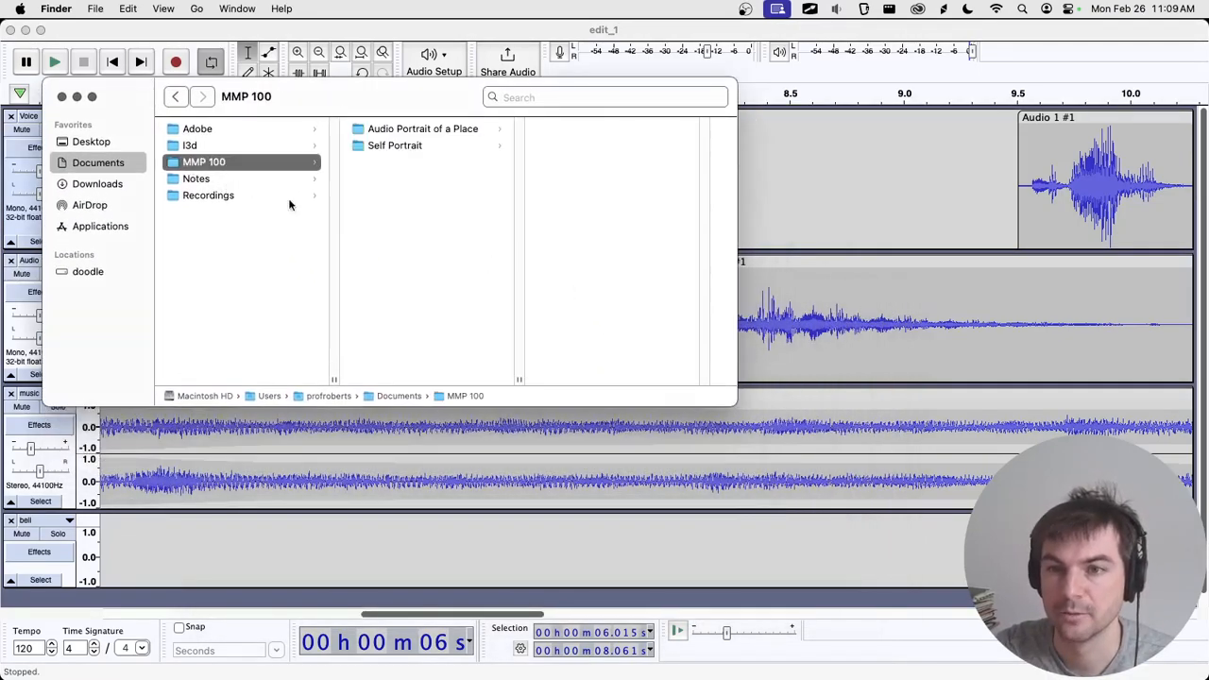
left_click(406, 131)
left_click_drag(727, 403, 861, 520)
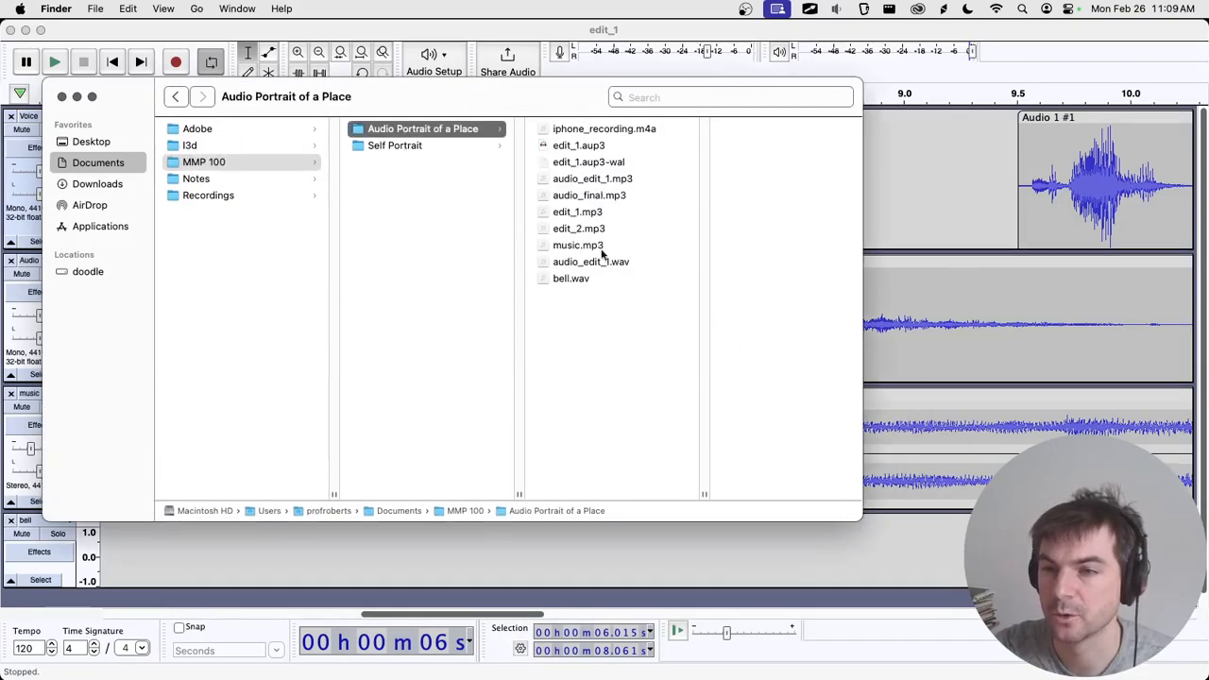
Step: Inspect the two files required for submission, audio_final.mp3 and the Audacity project edit_1.aup3
left_click(603, 196)
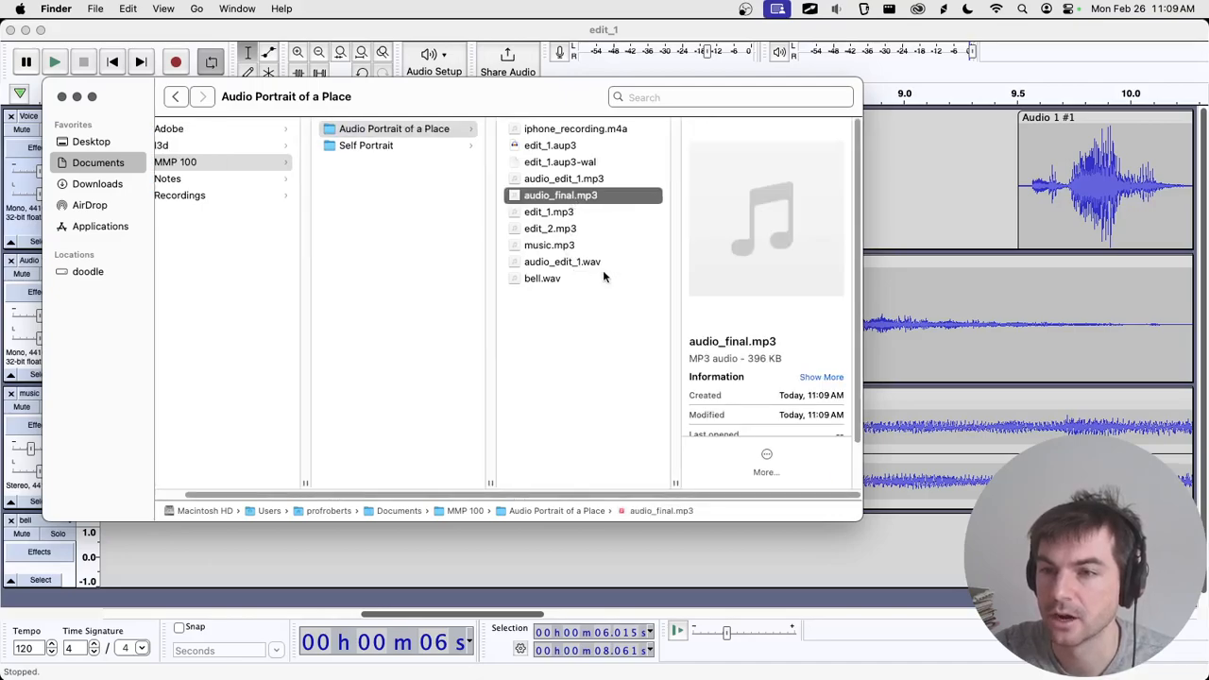
left_click(564, 151)
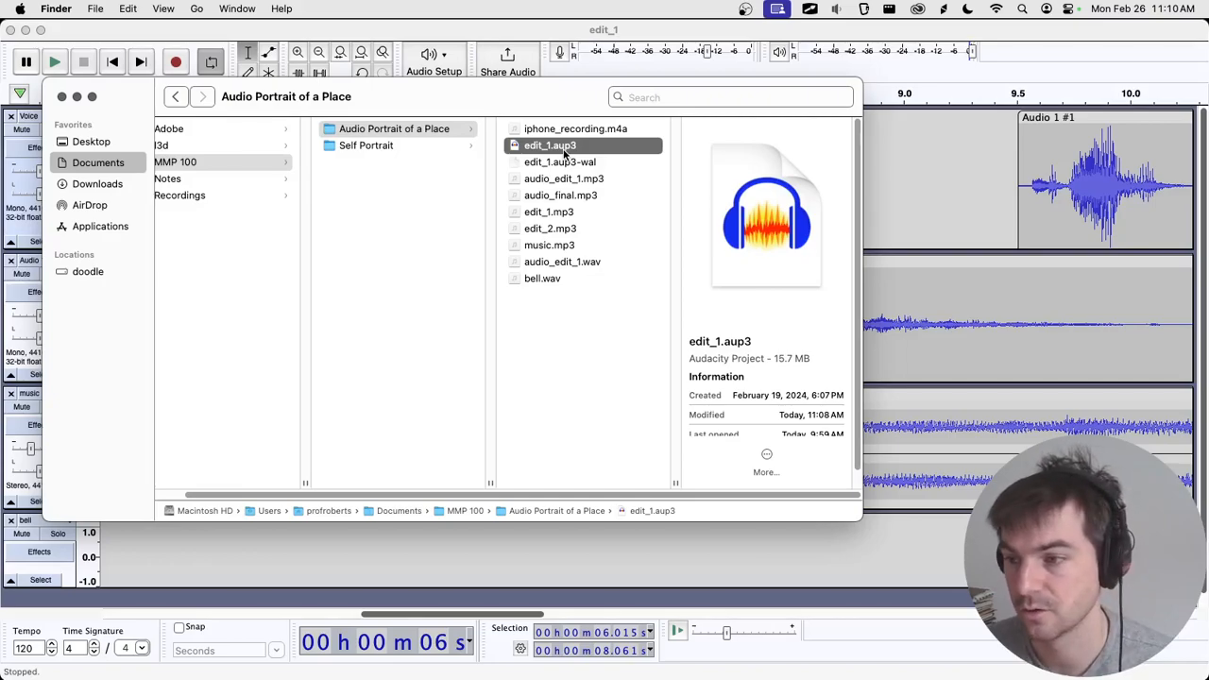
left_click(584, 197)
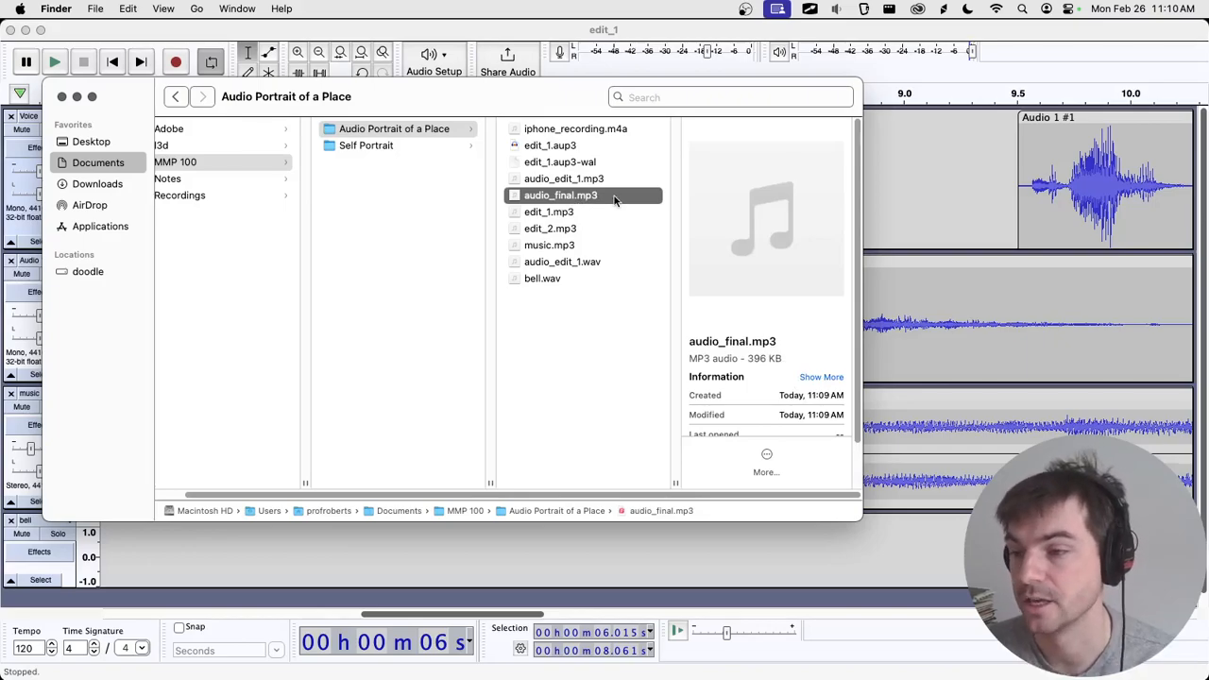
Step: Switch to Chrome and create a new post on the MMP 100 Spring 2024 OpenLab site from the Audio assignment page
key("super+Tab")
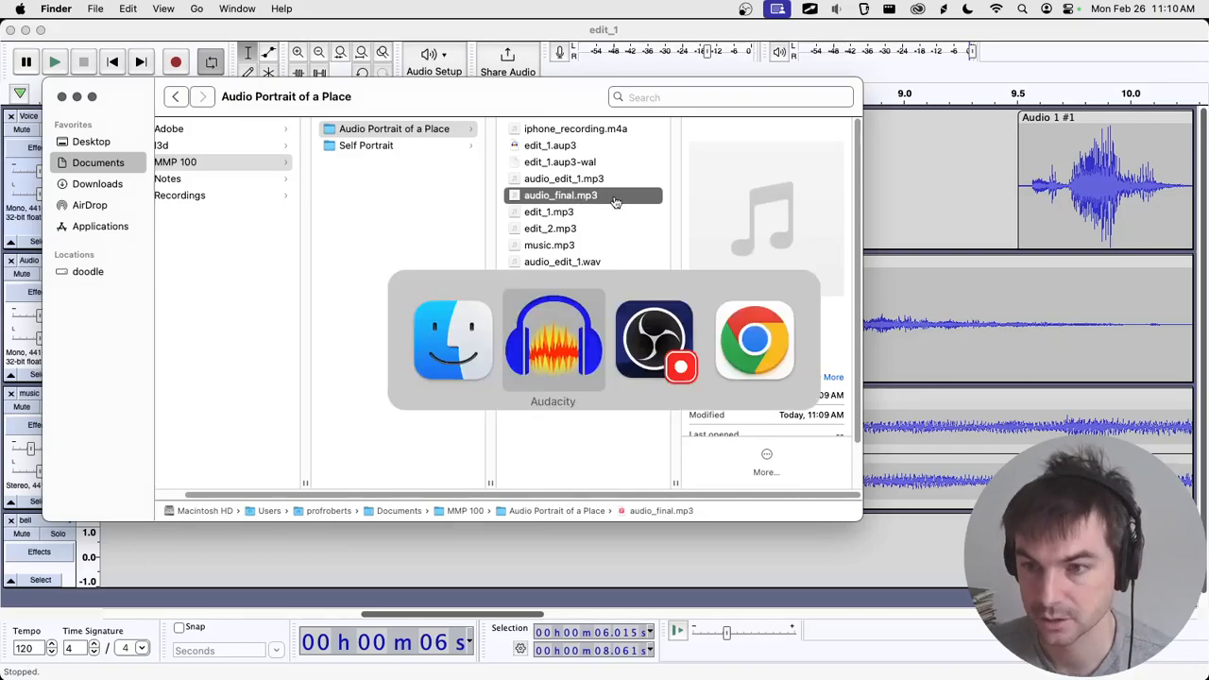
key("super+Tab")
key("super+Tab")
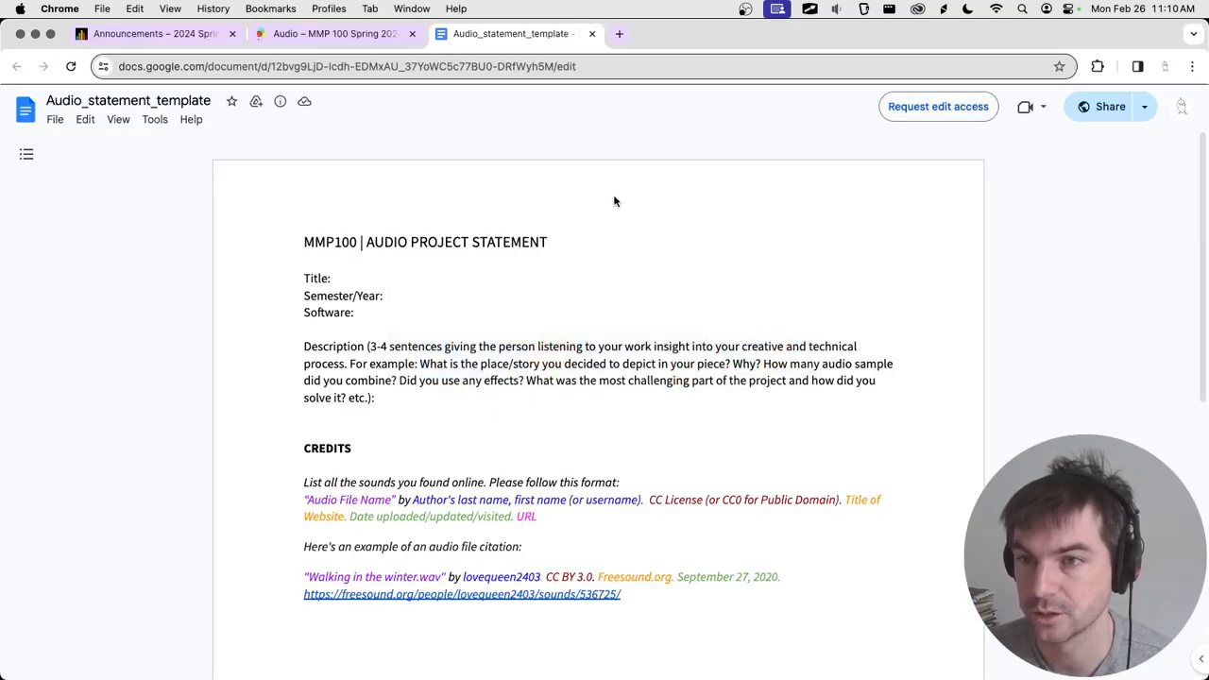
left_click(359, 33)
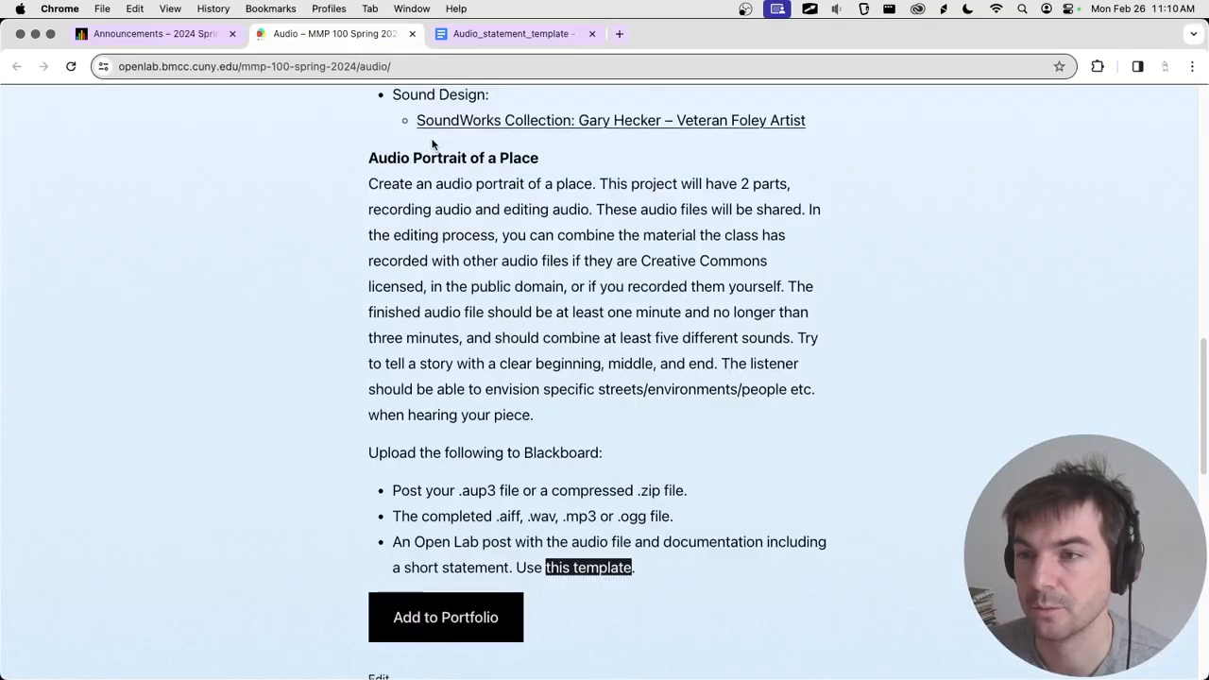
scroll(460, 145, "up", 15)
mouse_move(531, 111)
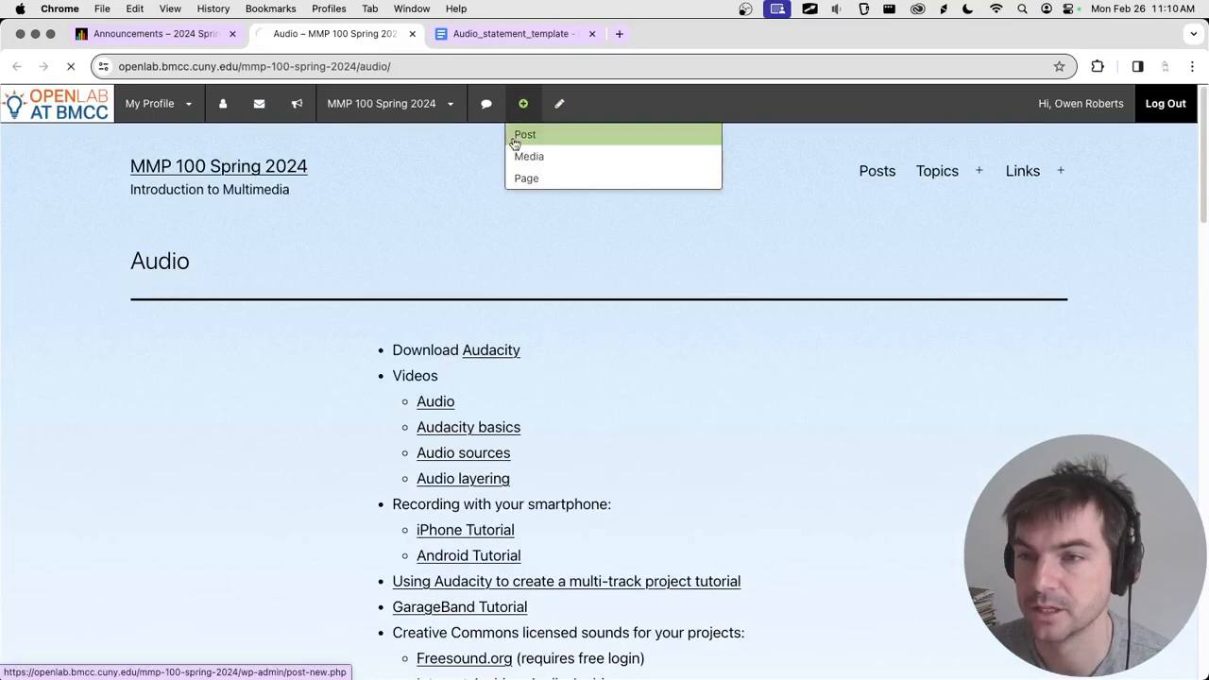
left_click(525, 135)
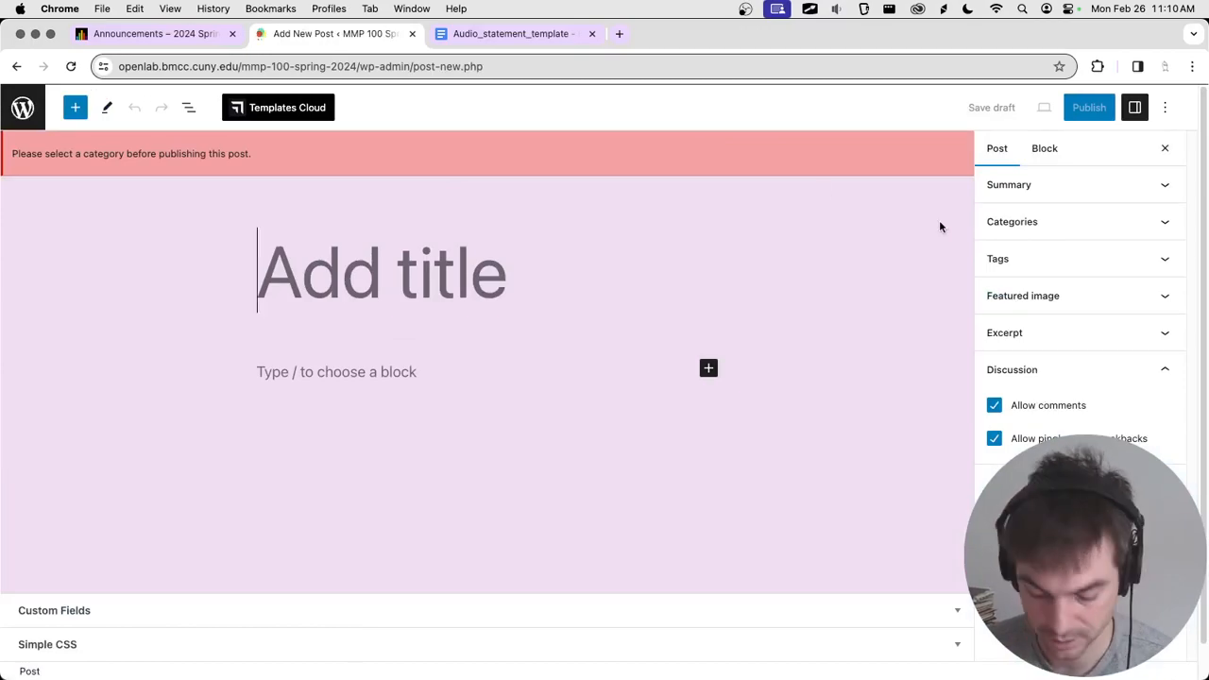
Step: Assign the new post to the Audio category
left_click(1009, 225)
scroll(1055, 335, "down", 1)
left_click(1026, 312)
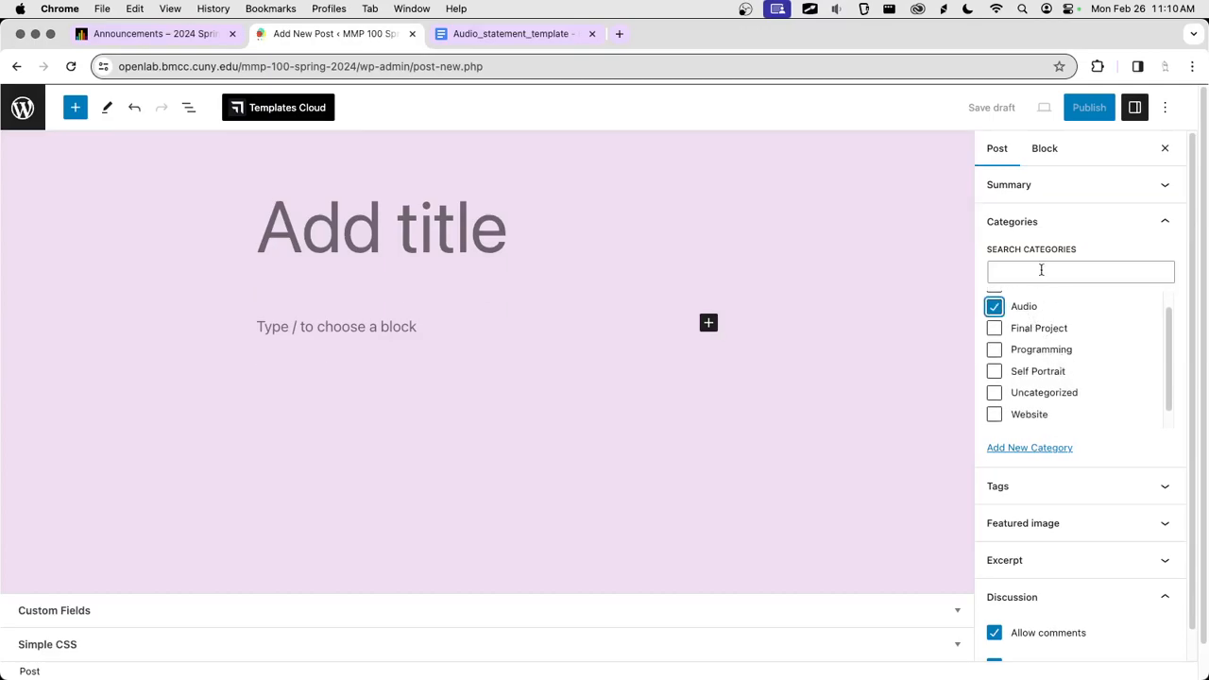
left_click(1040, 234)
Step: Title the post "My Podcast Audio"
left_click(473, 236)
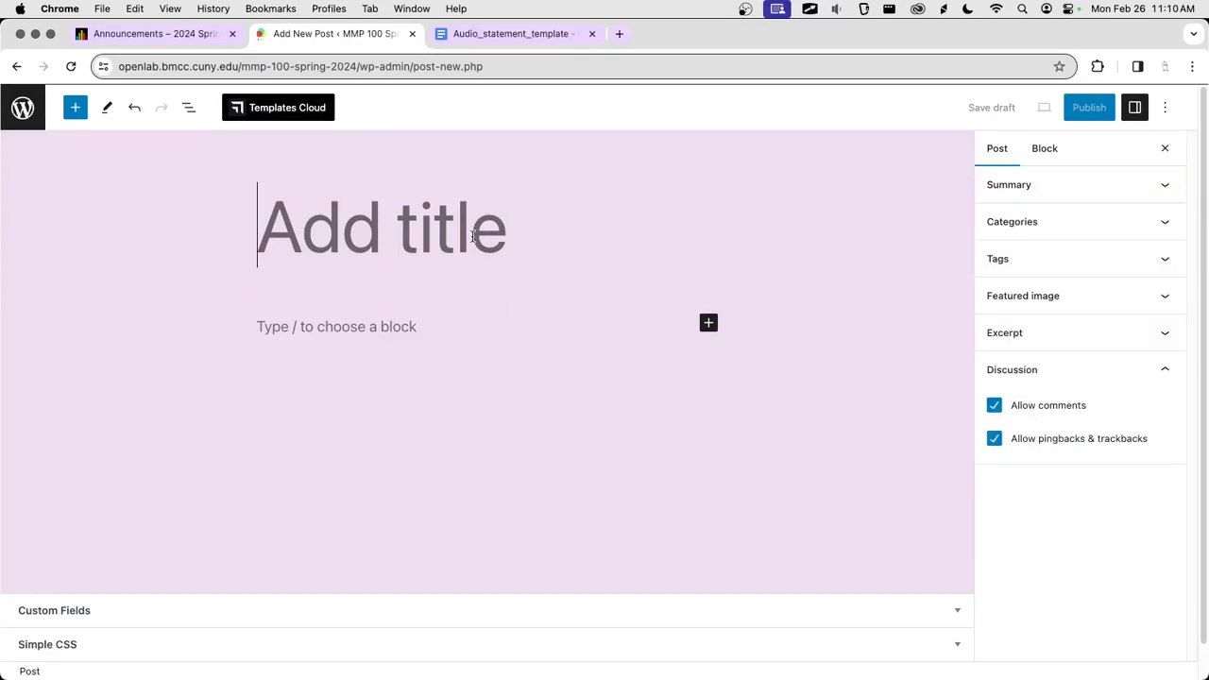
type("My ")
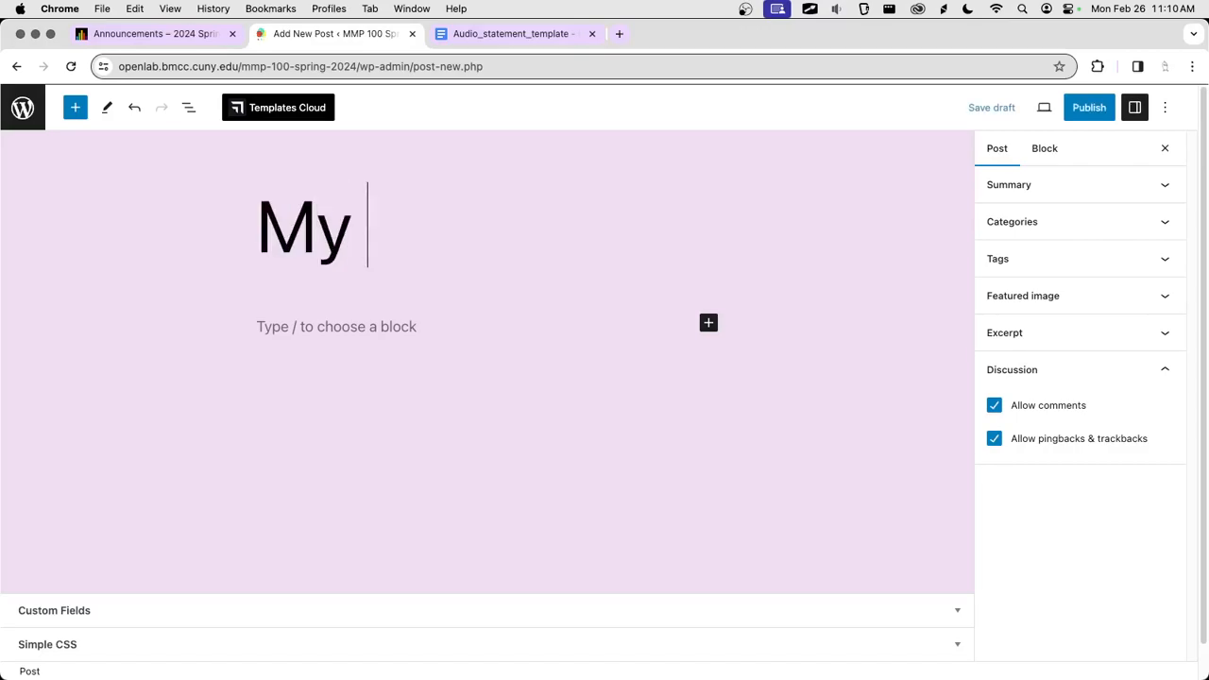
type("Podcast Audio")
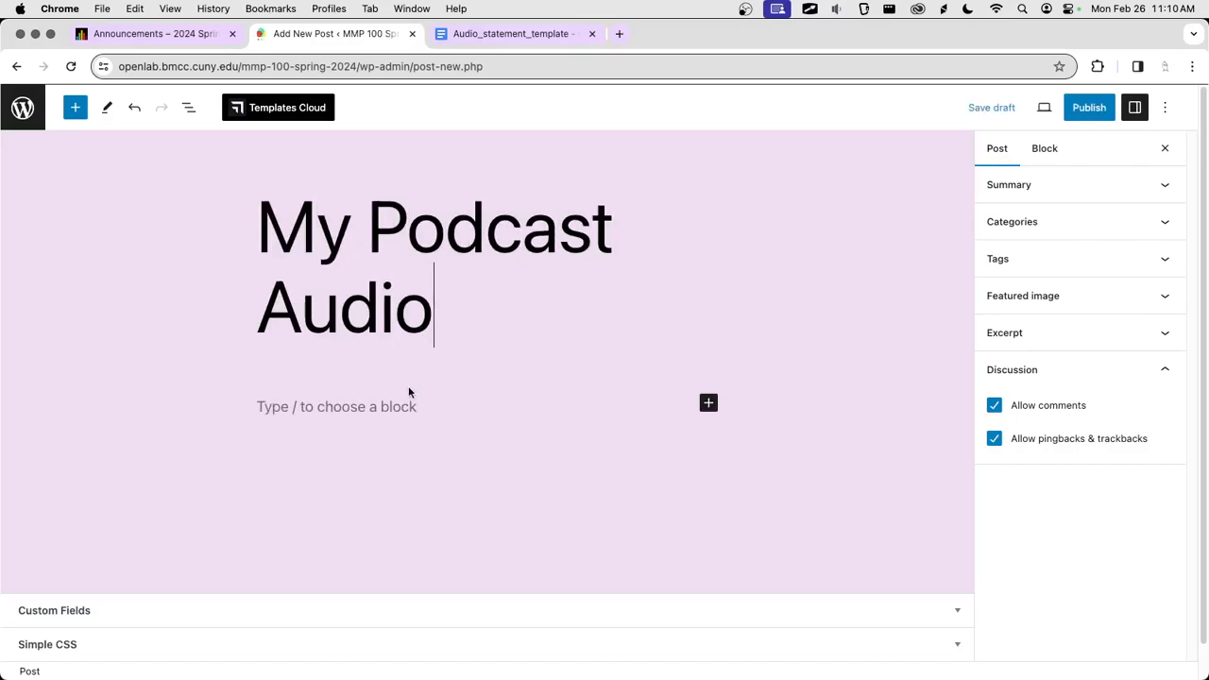
Step: Search the block inserter for "audio" and add an Audio block beneath the post title
left_click(507, 403)
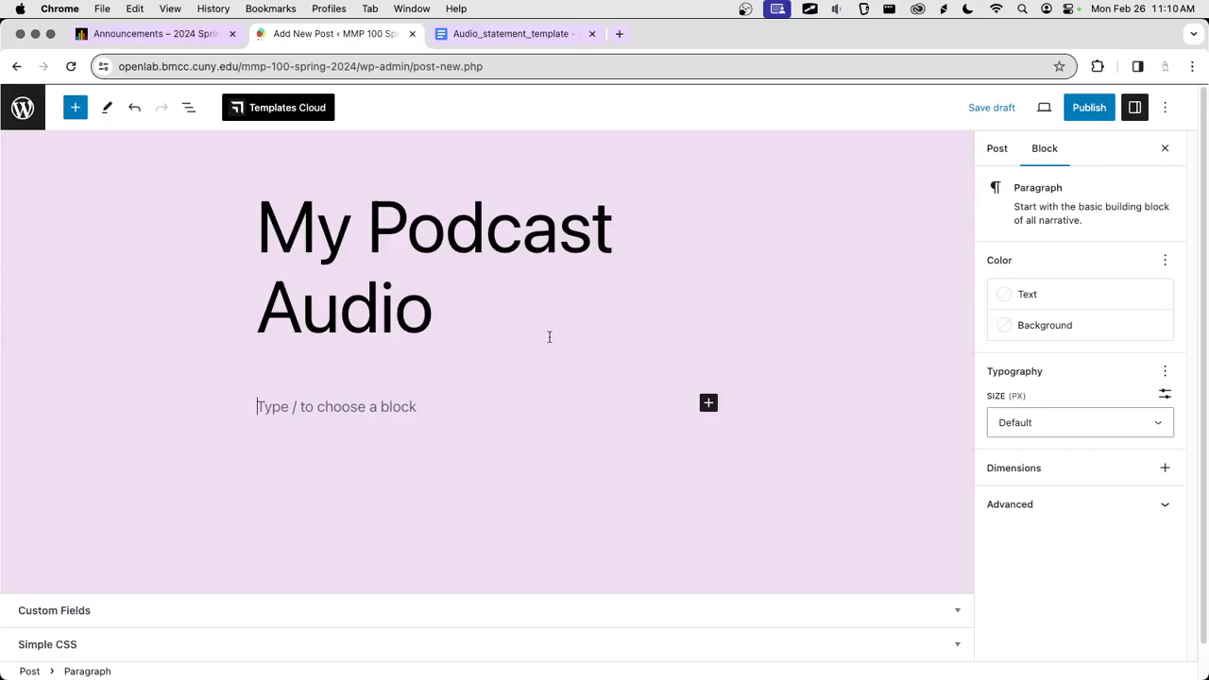
left_click(708, 403)
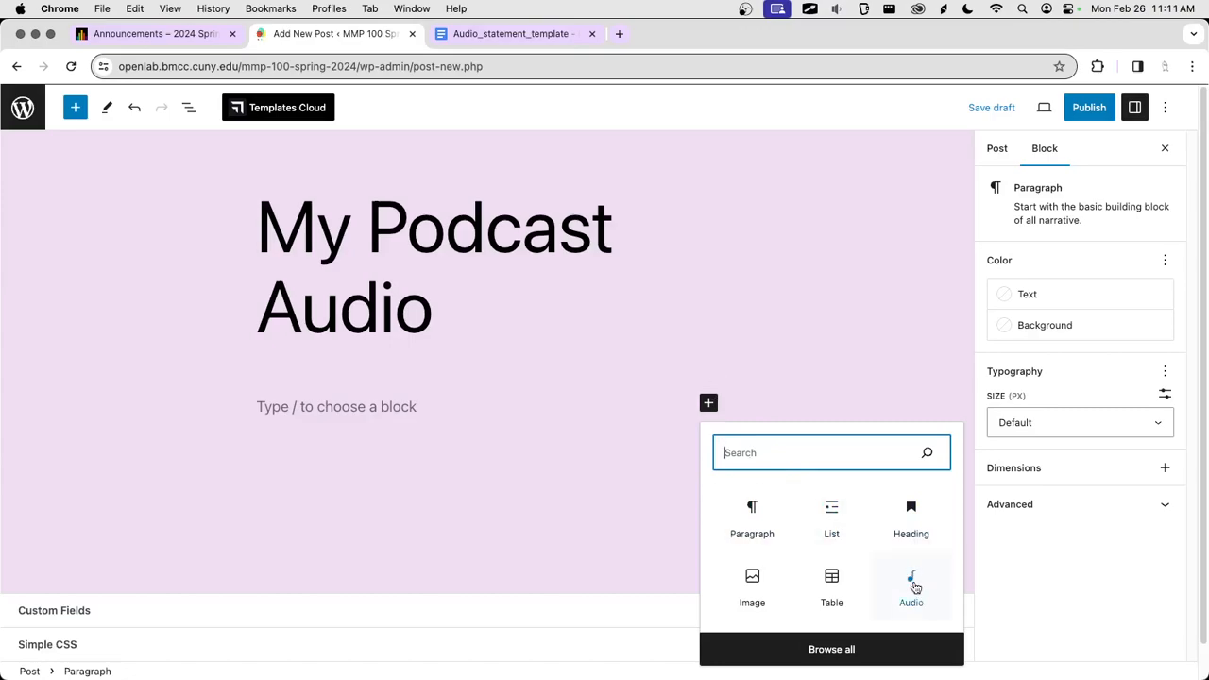
type("uadio")
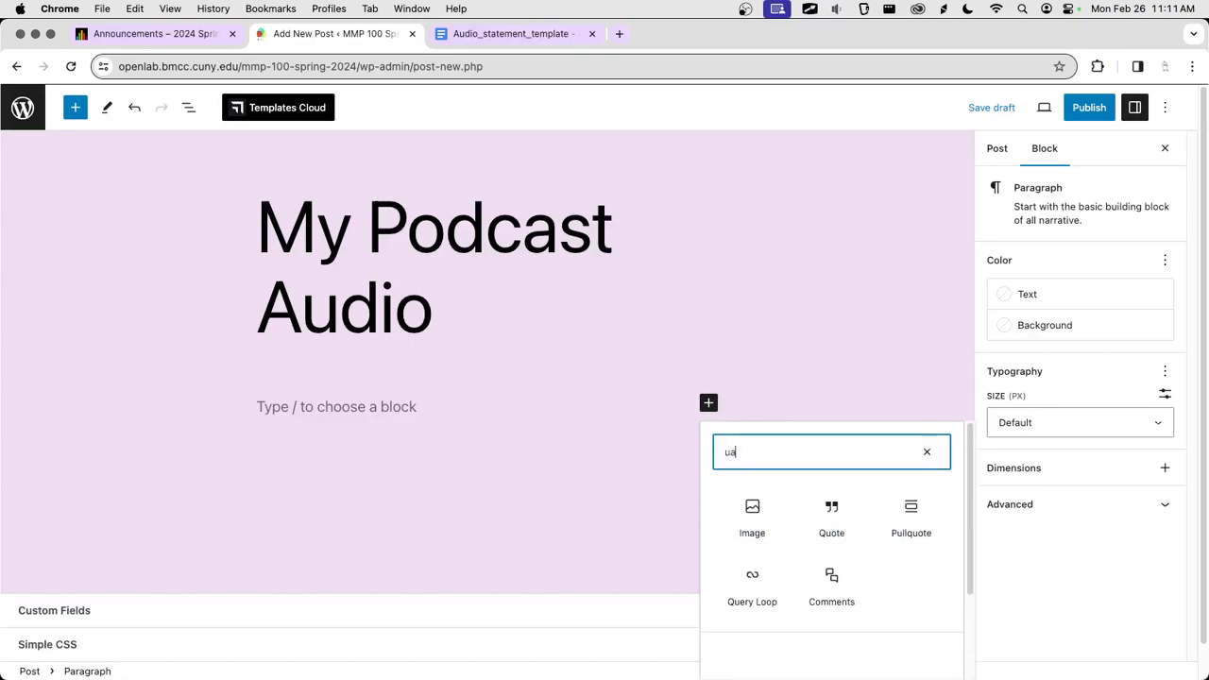
key("BackSpace")
key("BackSpace")
key("BackSpace")
key("BackSpace")
key("BackSpace")
type("audio")
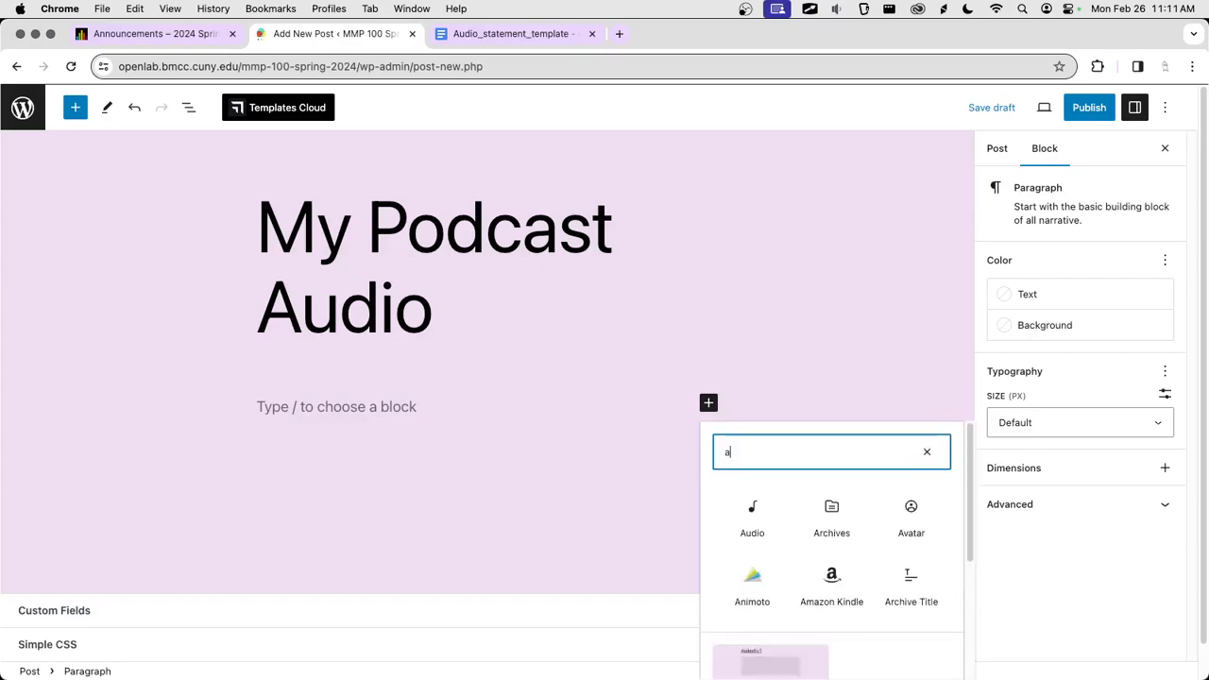
left_click(751, 517)
Step: Upload audio_final.mp3 from Documents/MMP 100/Audio Portrait of a Place into the Audio block
left_click(298, 499)
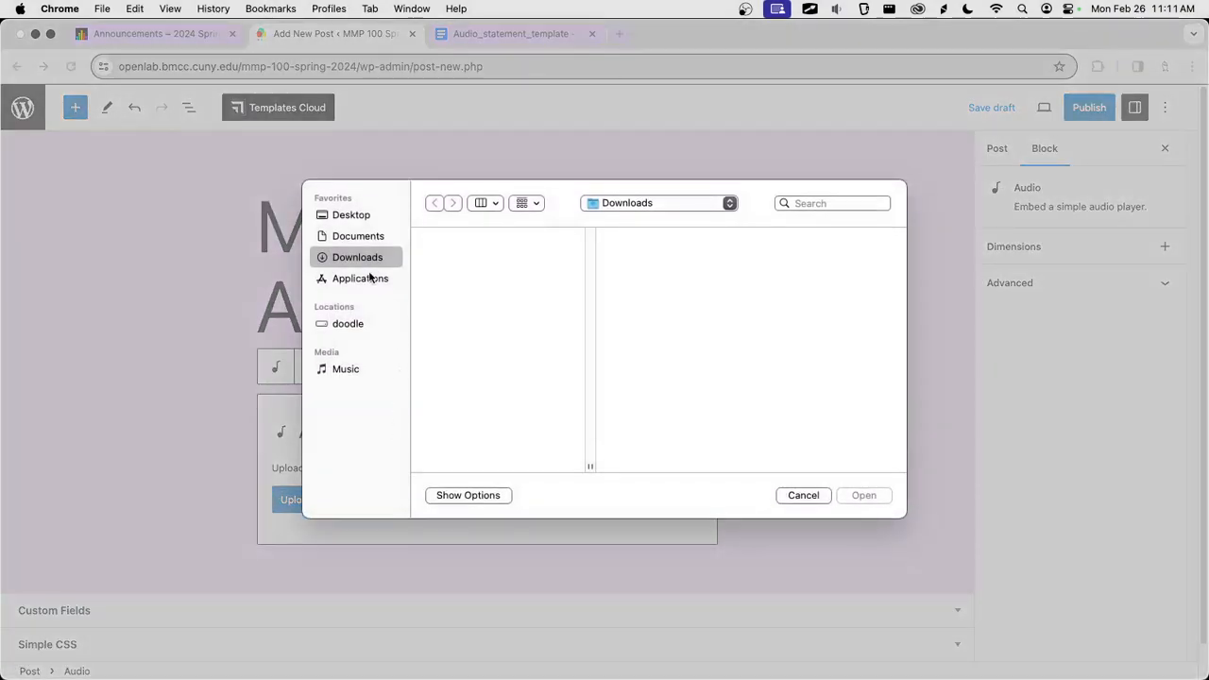
left_click(376, 236)
left_click(497, 277)
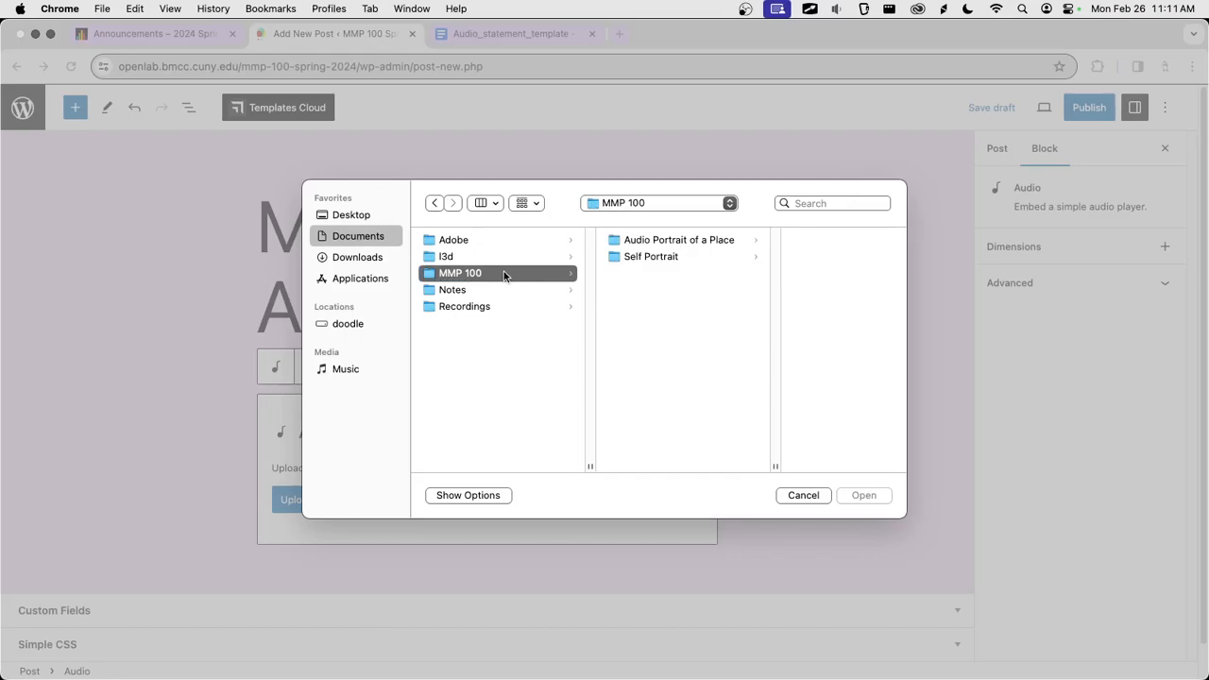
left_click(685, 245)
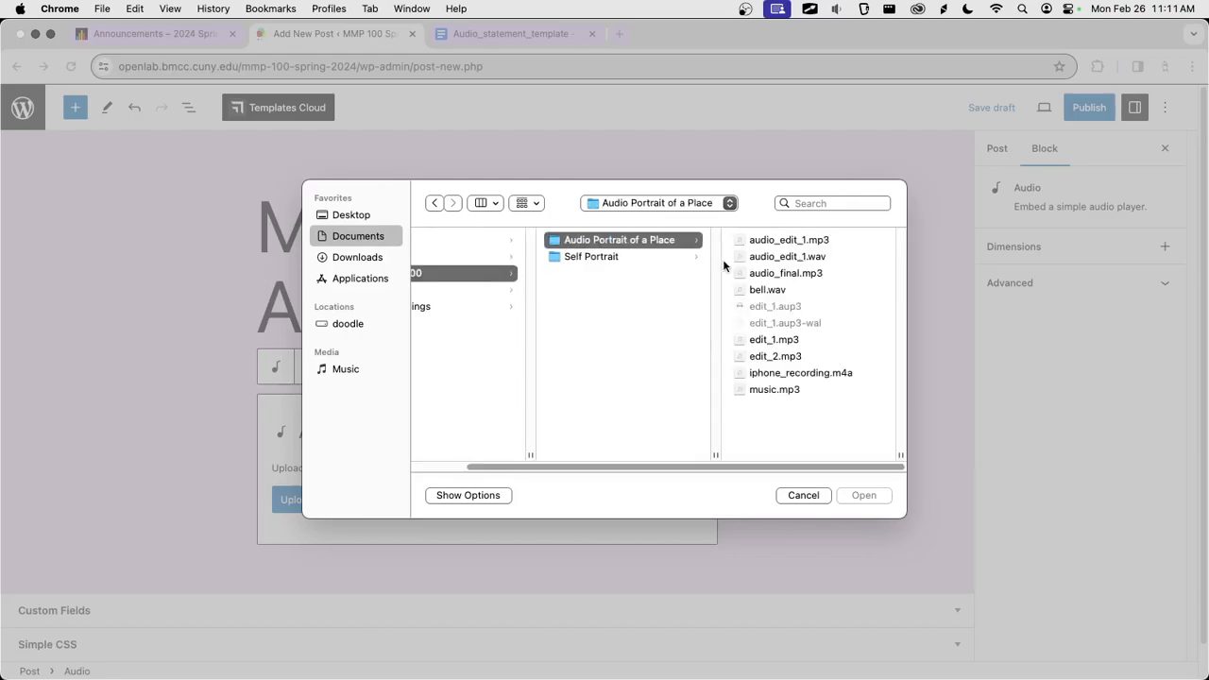
left_click(789, 274)
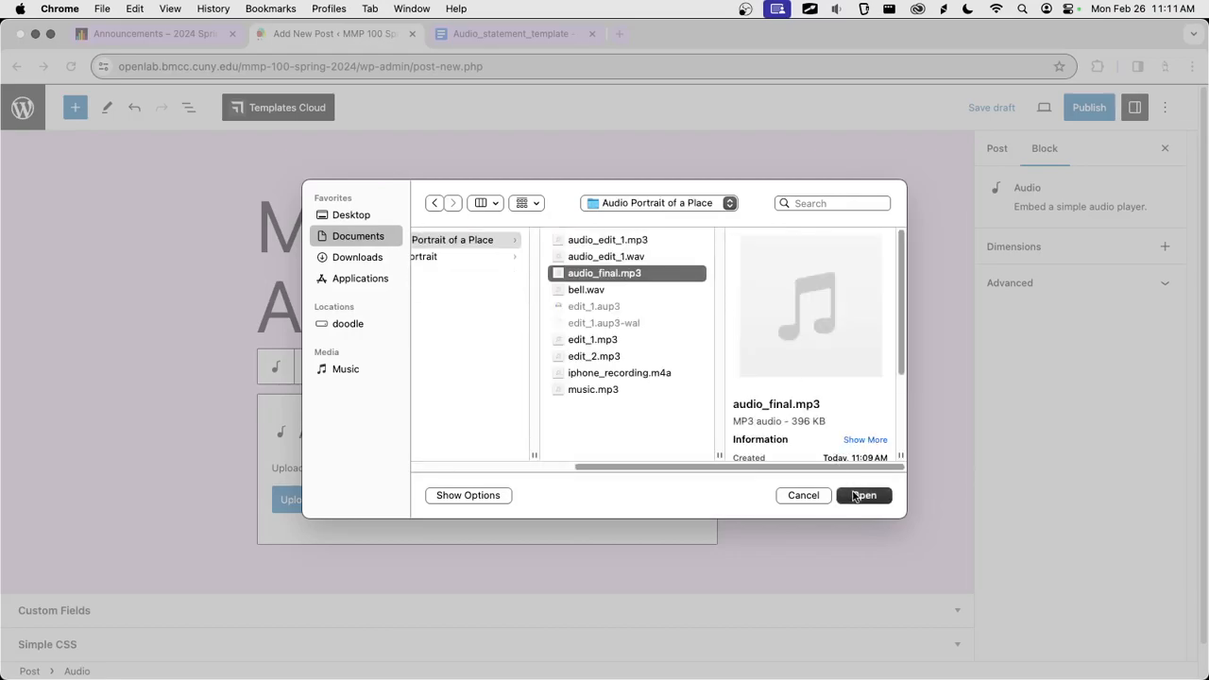
left_click(861, 495)
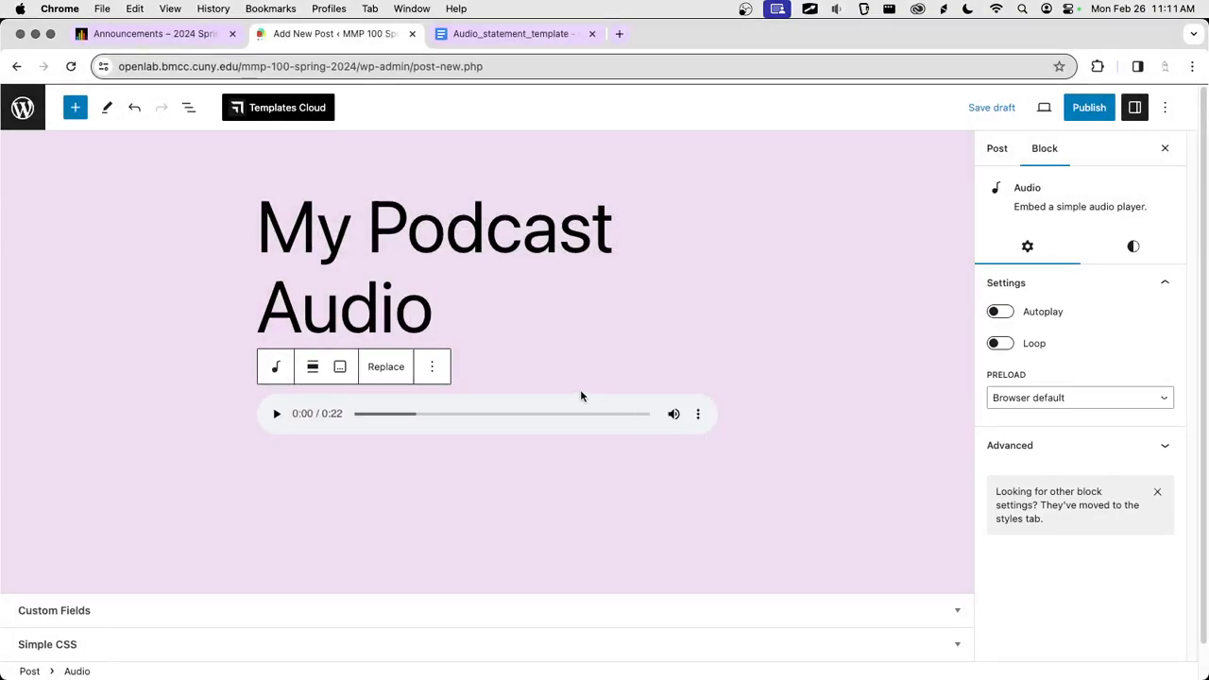
Step: Following the statement template, add a "Title:" line below the audio player giving the podcast's name
left_click(537, 521)
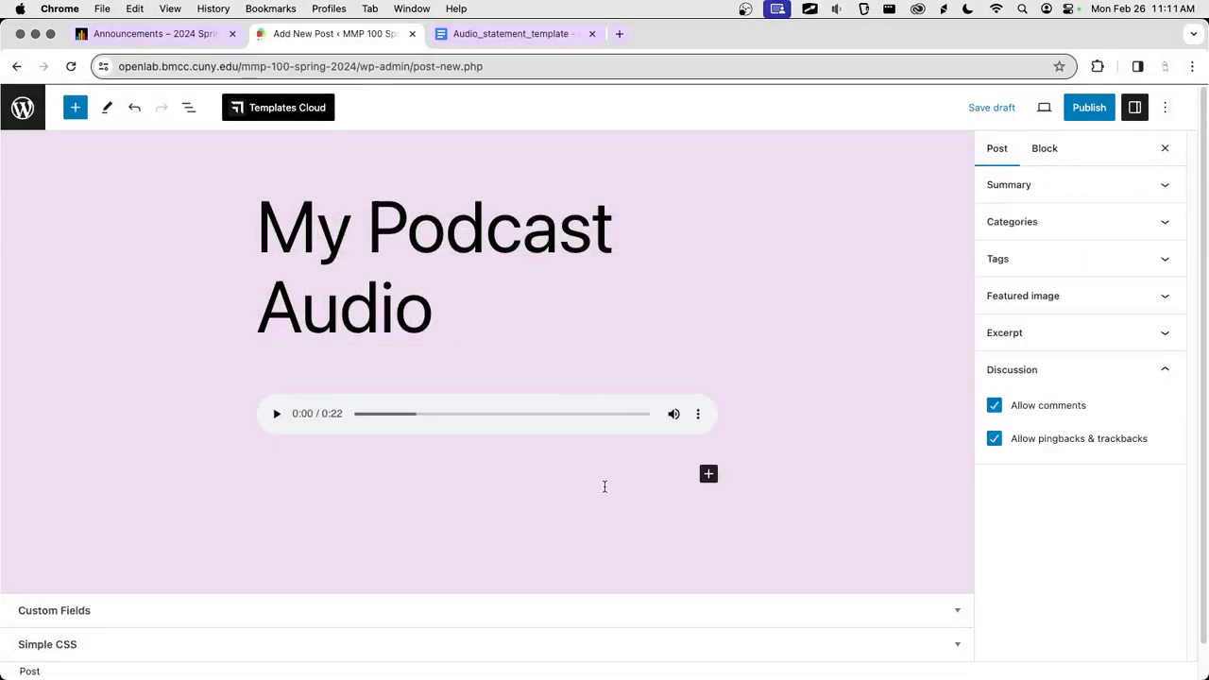
left_click(566, 485)
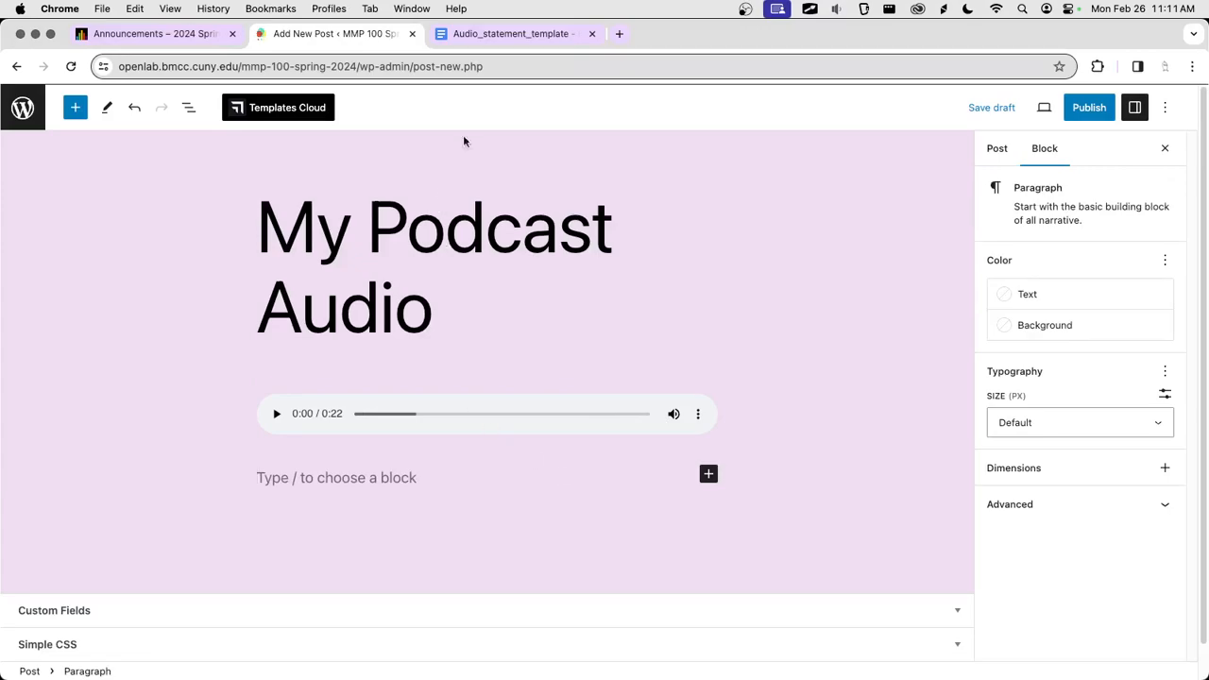
left_click(472, 34)
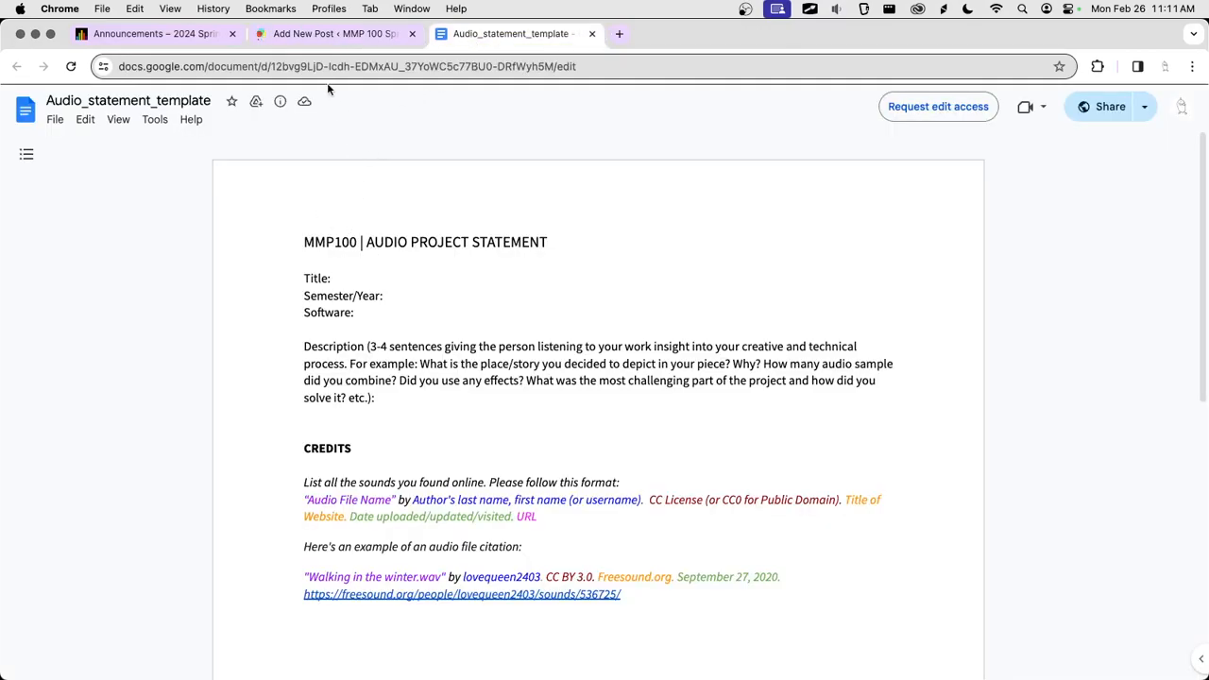
left_click(332, 34)
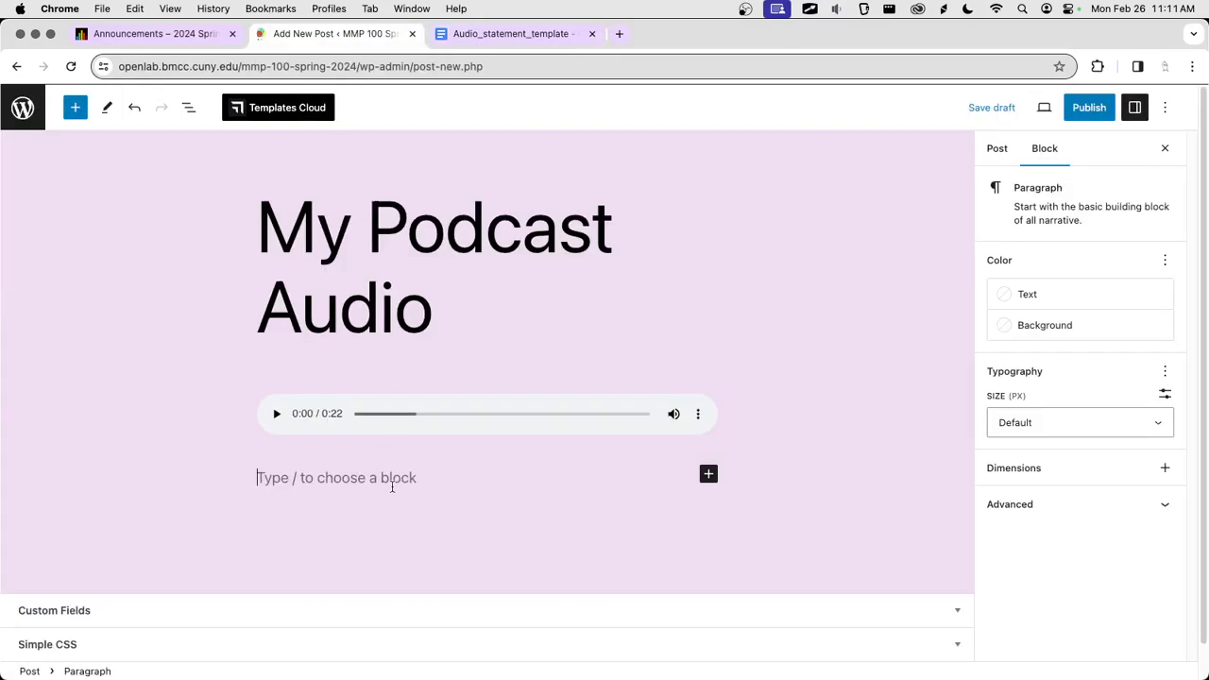
type("Title: The Ow")
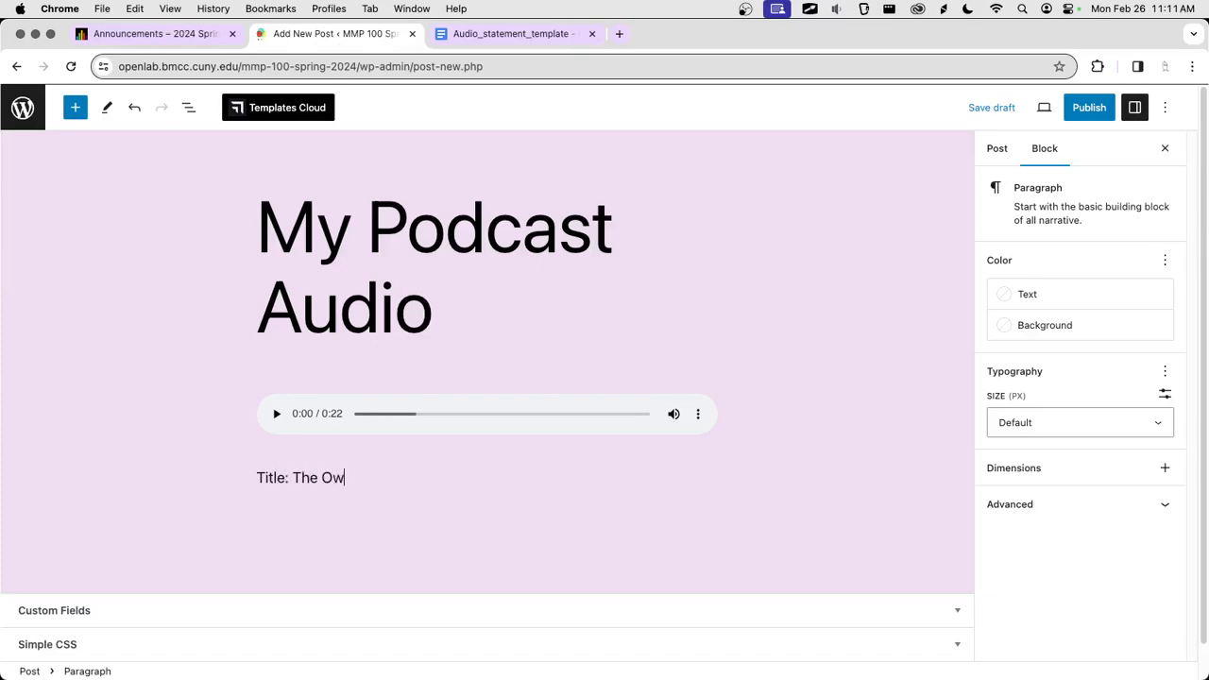
type("en Roberts Podcast")
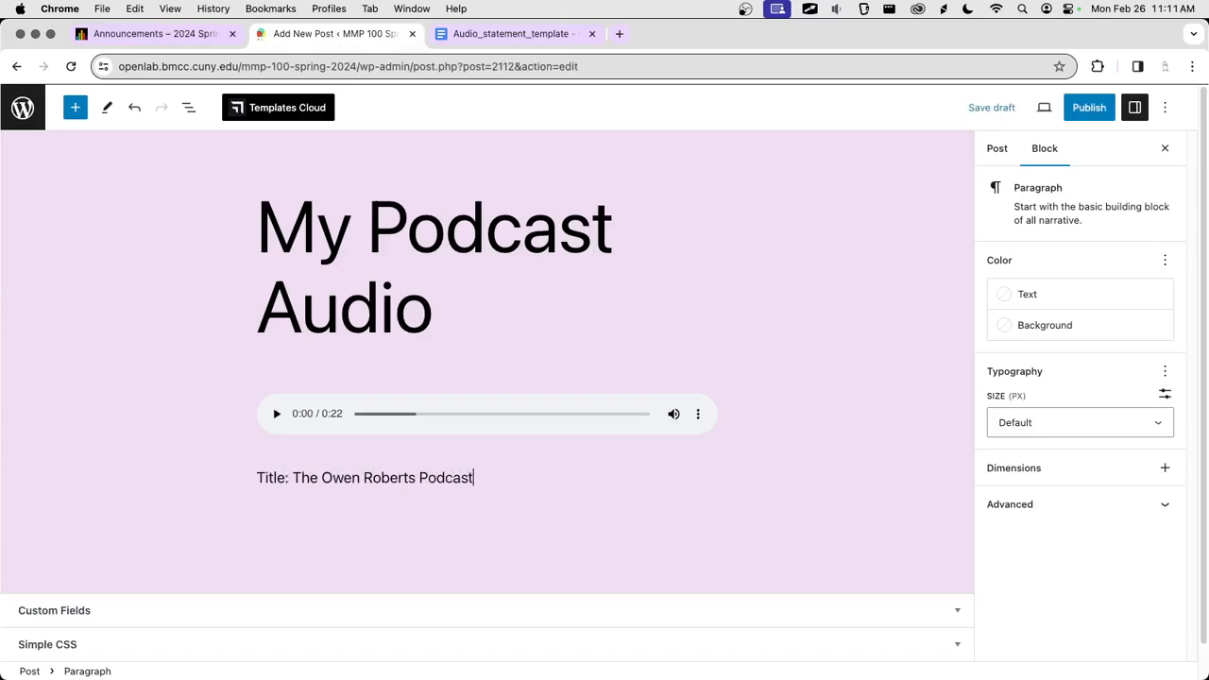
key("Return")
Step: Add "Spring 2024" as the semester line beneath the podcast title line
key("ctrl+Tab")
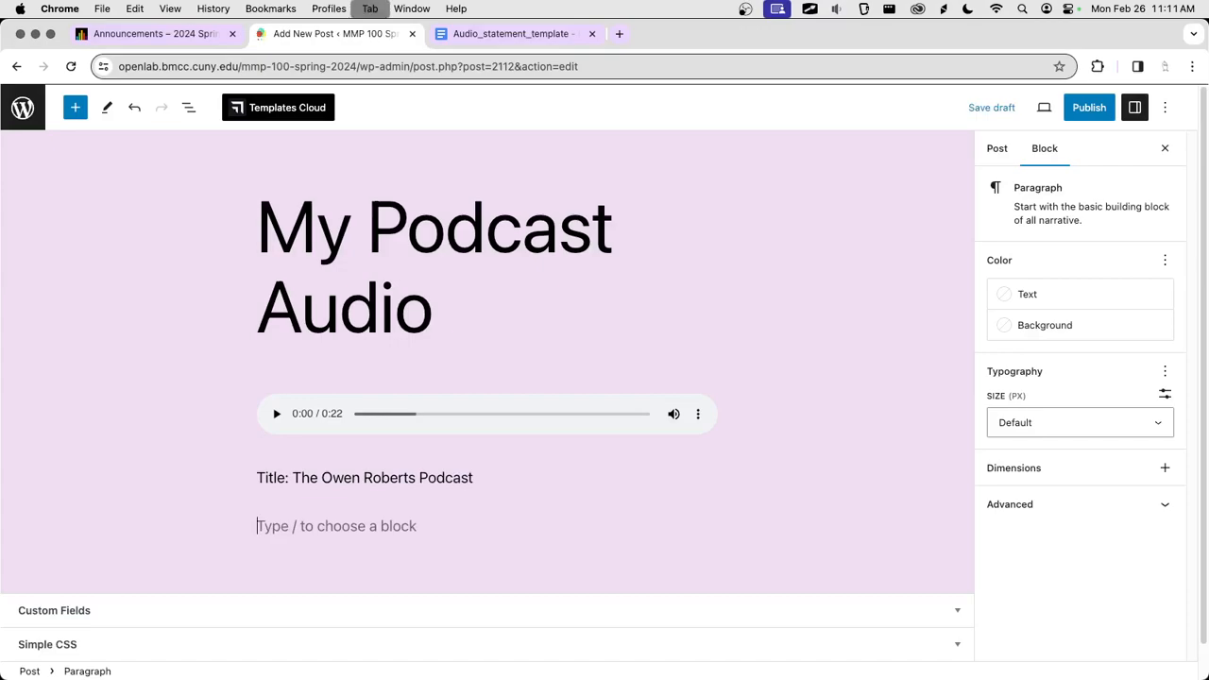
key("ctrl+shift+Tab")
type("Spring 2024")
key("Return")
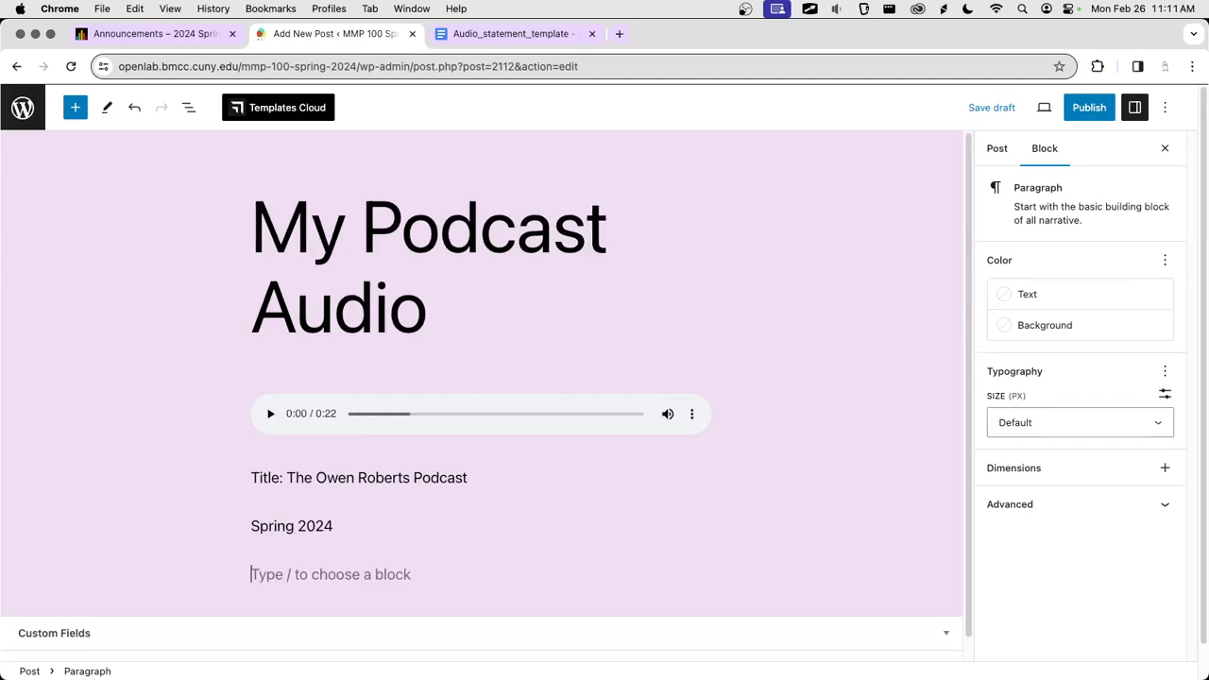
Step: Add the line "Software: Audacity" beneath the semester line
key("ctrl+Tab")
key("ctrl+shift+Tab")
type("Software")
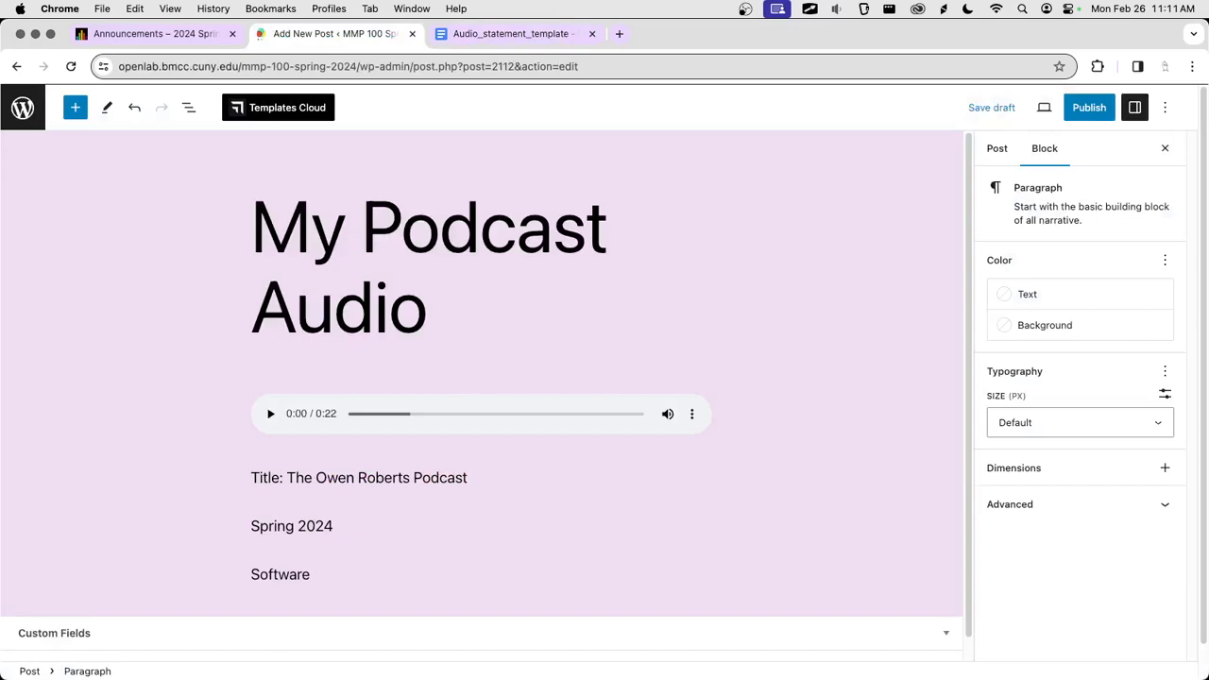
type("L:Audacity")
key("Return")
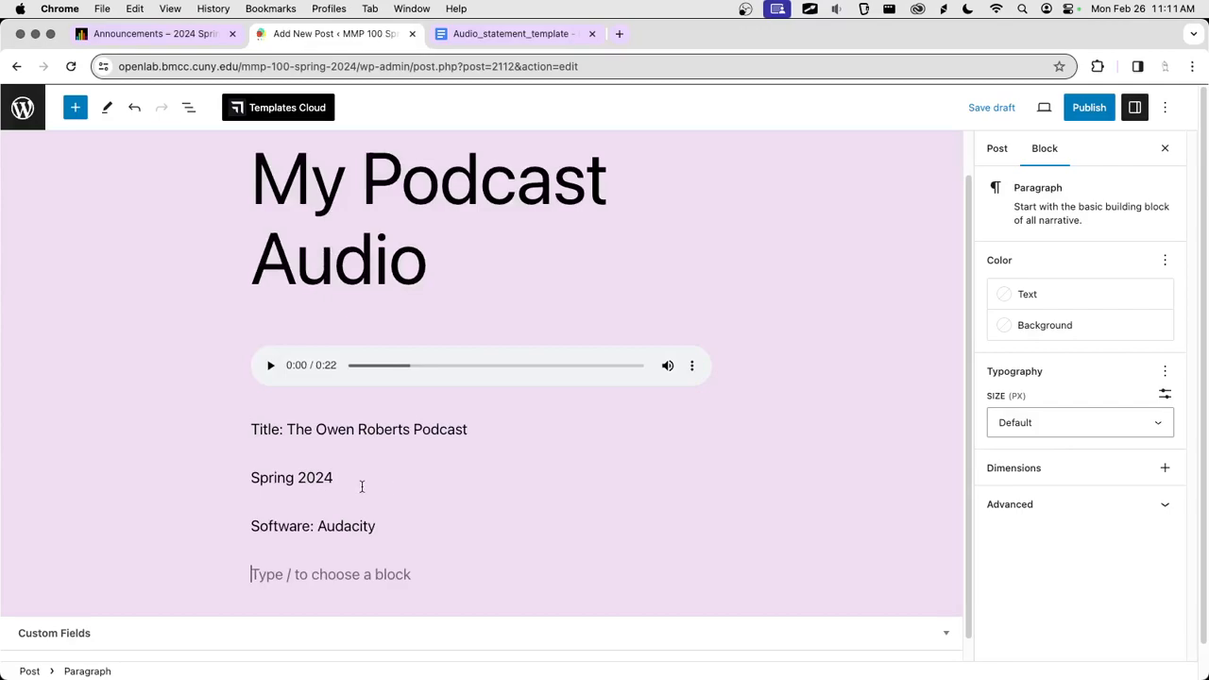
Step: Following the template's Description prompt, begin a paragraph under the software line: "For my audio podcast, I used Audacity to add audio effects like reverb and delay"
left_click(500, 33)
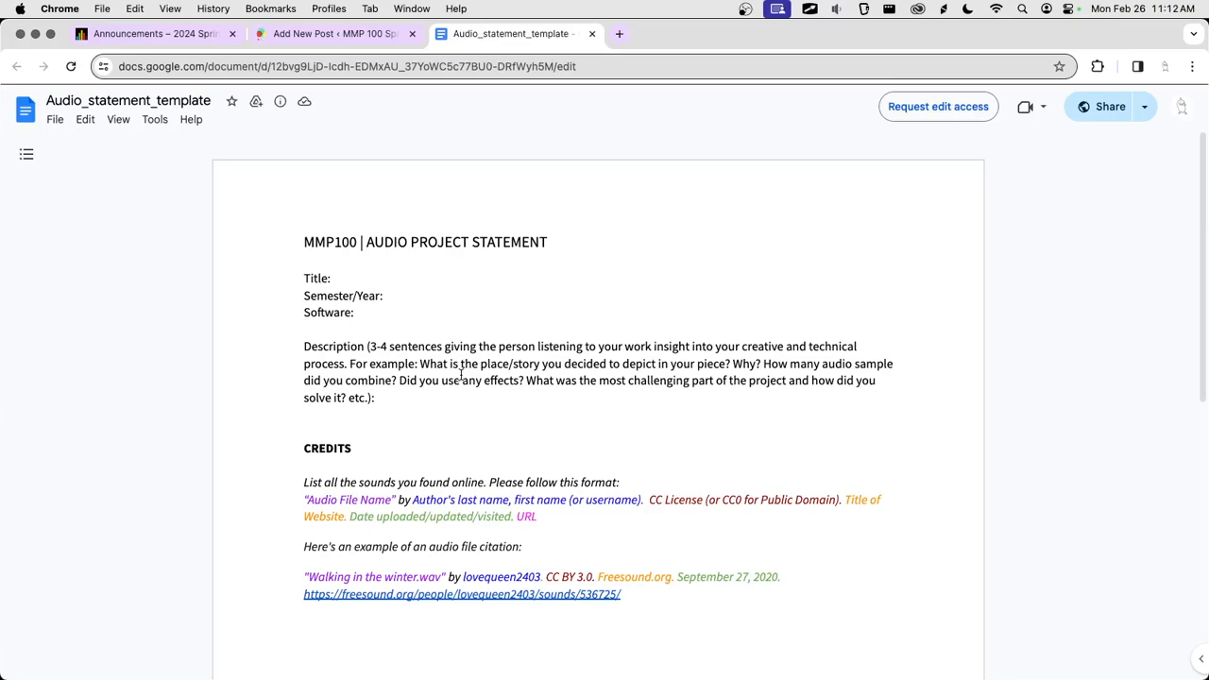
key("ctrl+shift+Tab")
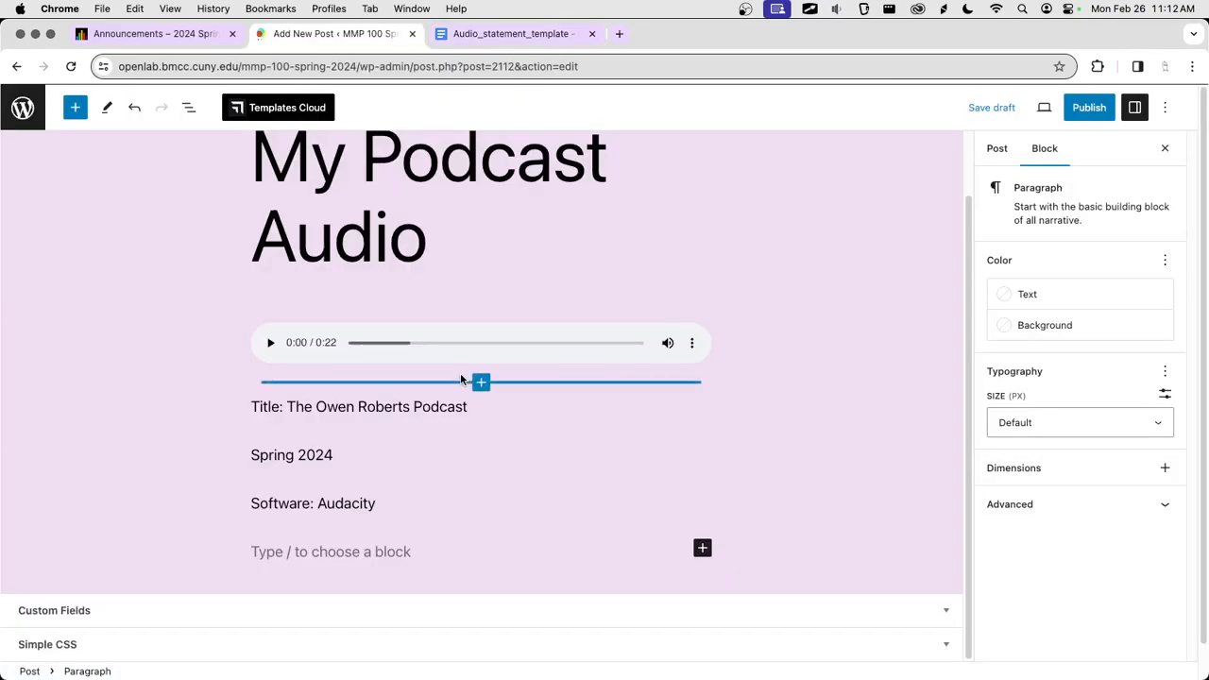
type("For my")
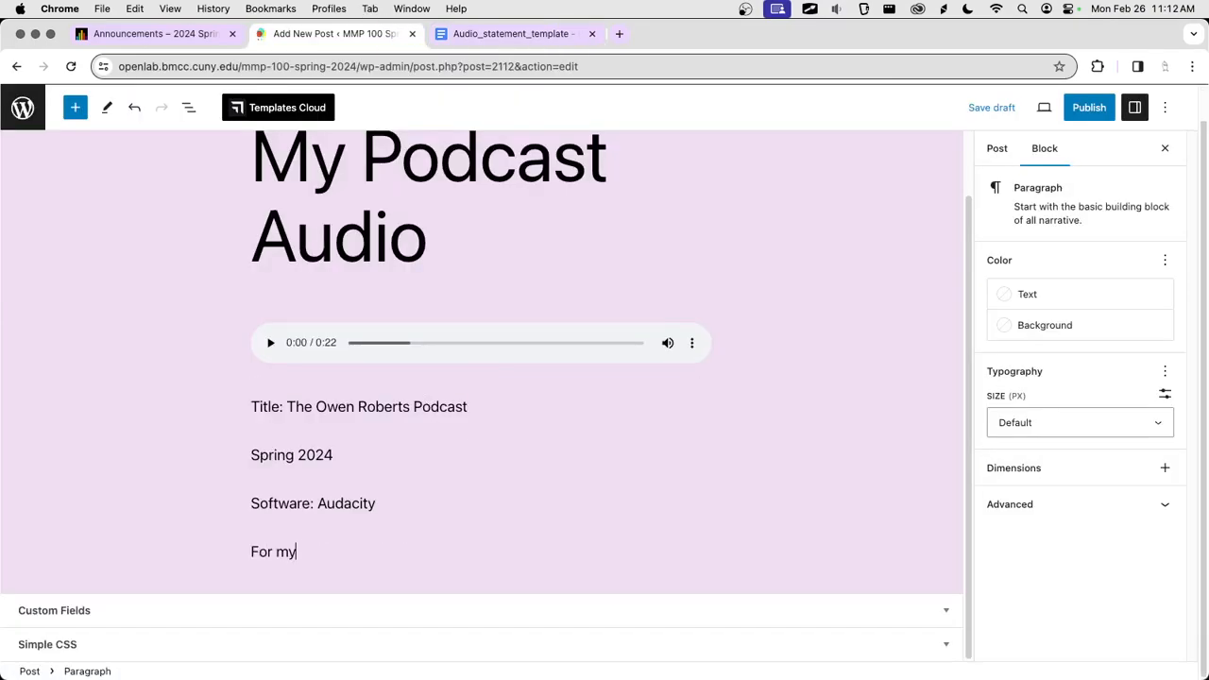
type(" audio podcast, I used some")
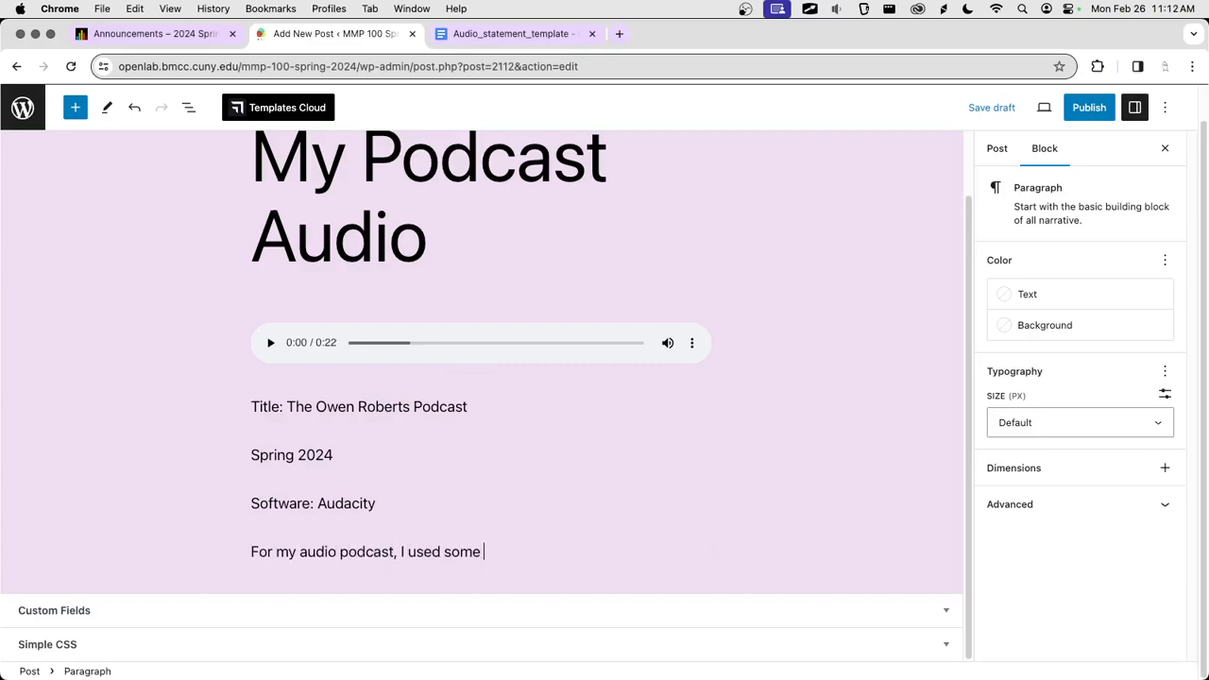
key("BackSpace")
key("BackSpace")
key("BackSpace")
key("BackSpace")
type("A")
key("BackSpace")
type("Audacity to ad")
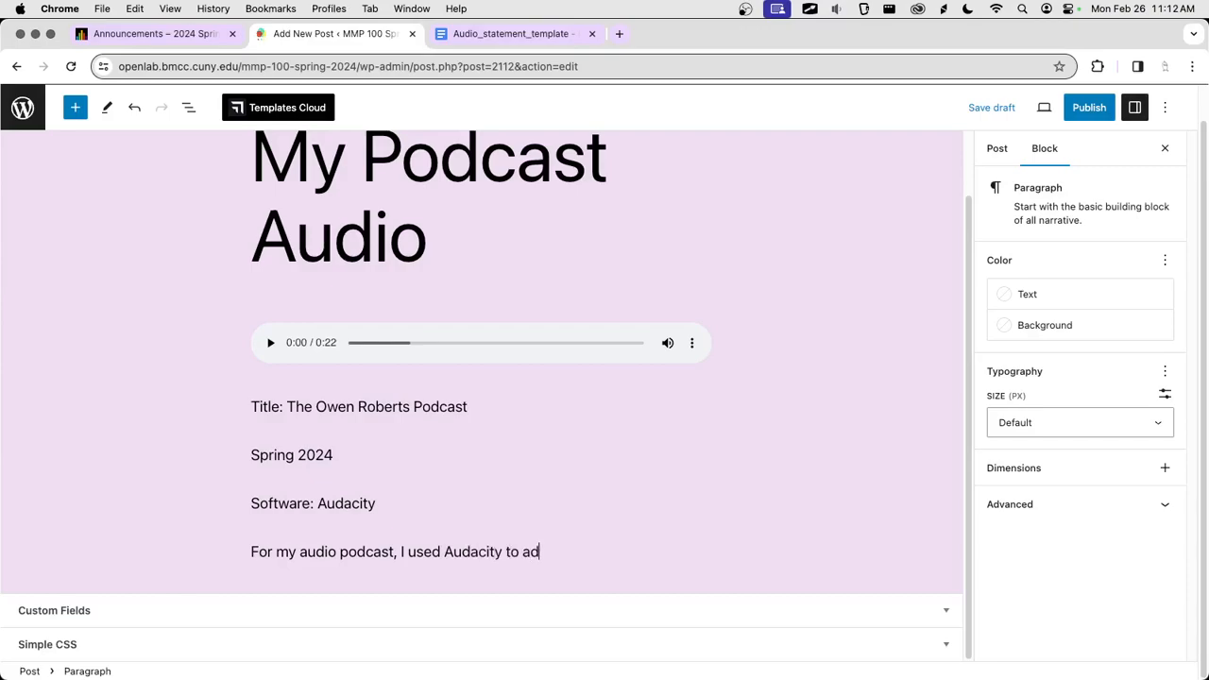
type("d audio effects like reverb and dcel")
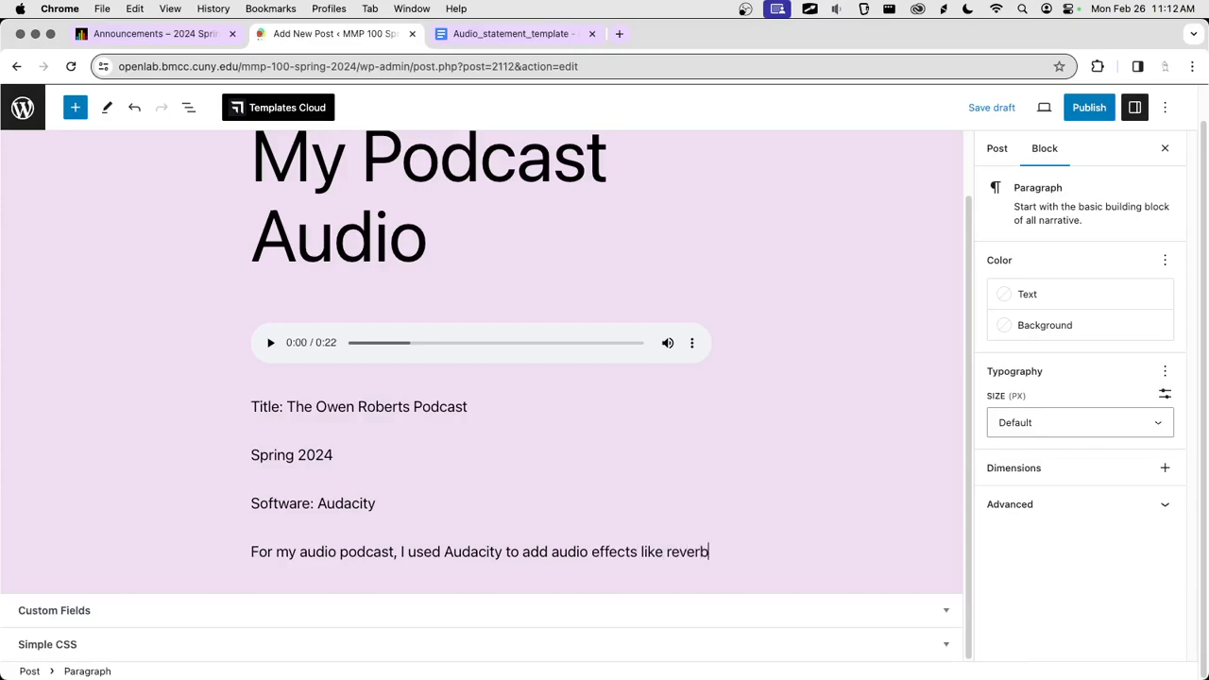
key("BackSpace")
key("BackSpace")
type("el")
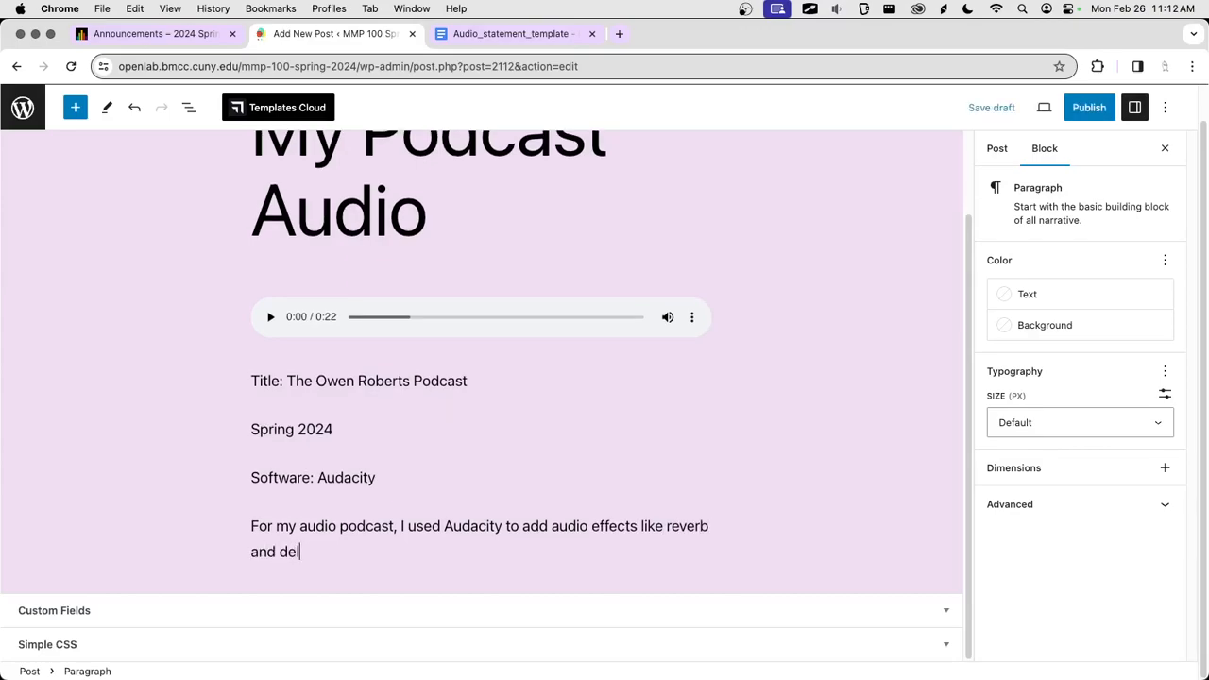
type("ay annd")
Step: Finish the description sentence with "and I sourced music from Free Music Archive." and start a new paragraph below it
key("BackSpace")
key("BackSpace")
type("d")
key("BackSpace")
key("BackSpace")
type("d I source3d")
key("BackSpace")
key("BackSpace")
key("BackSpace")
type("ed music from F")
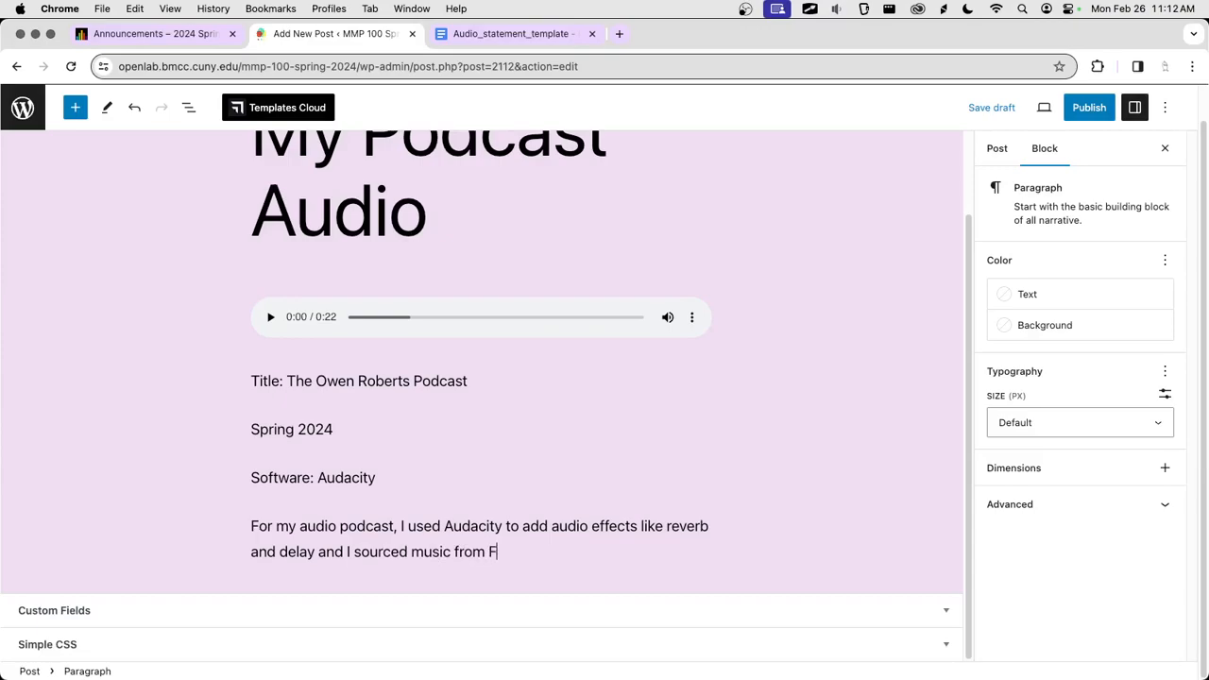
type("ree Music Archive.")
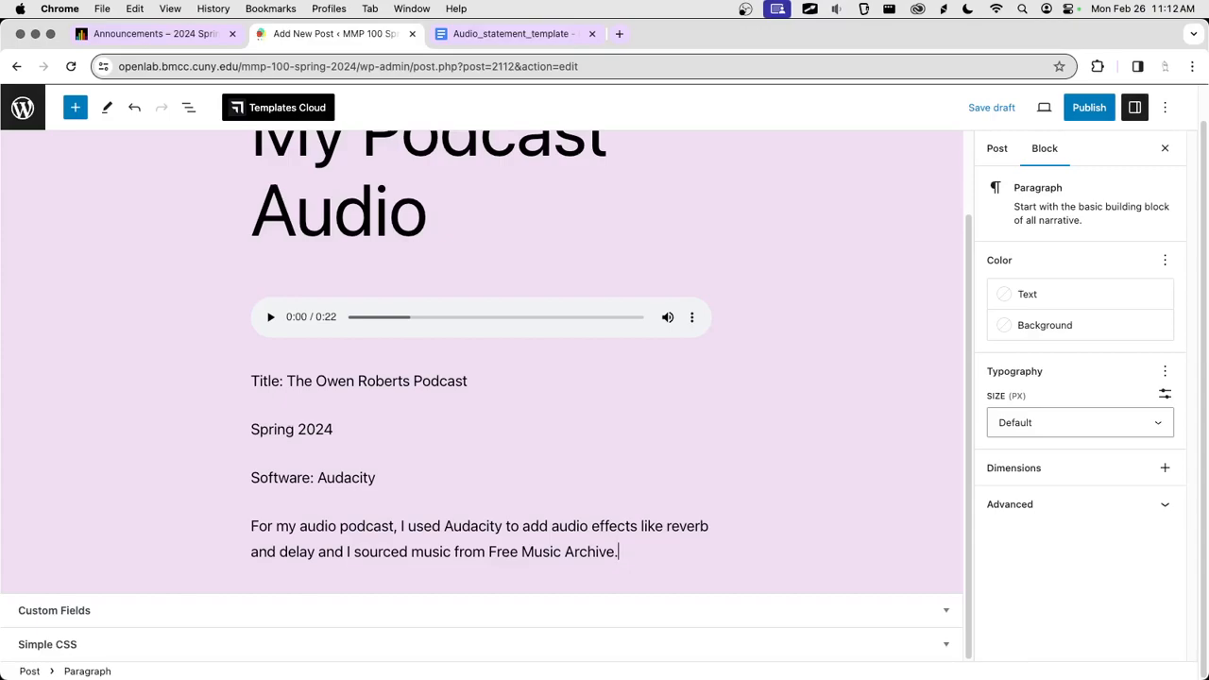
key("Return")
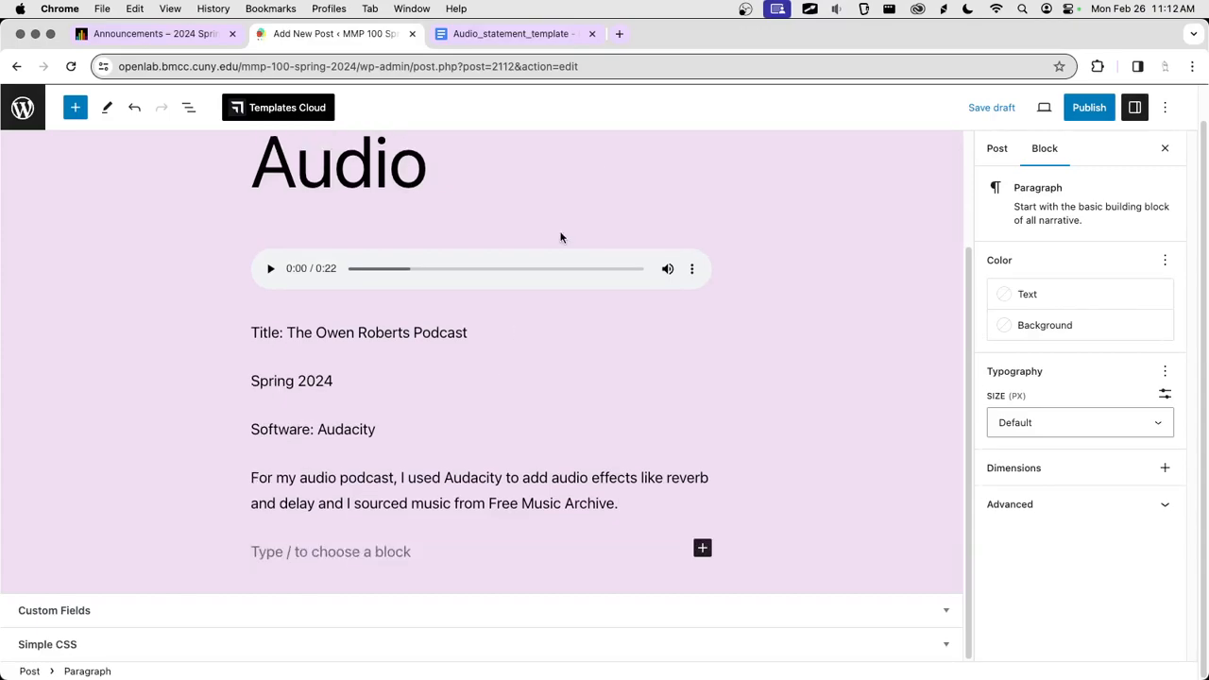
Step: Review the citation format under CREDITS in the audio statement template, and return to the post draft
left_click(519, 42)
scroll(478, 257, "down", 2)
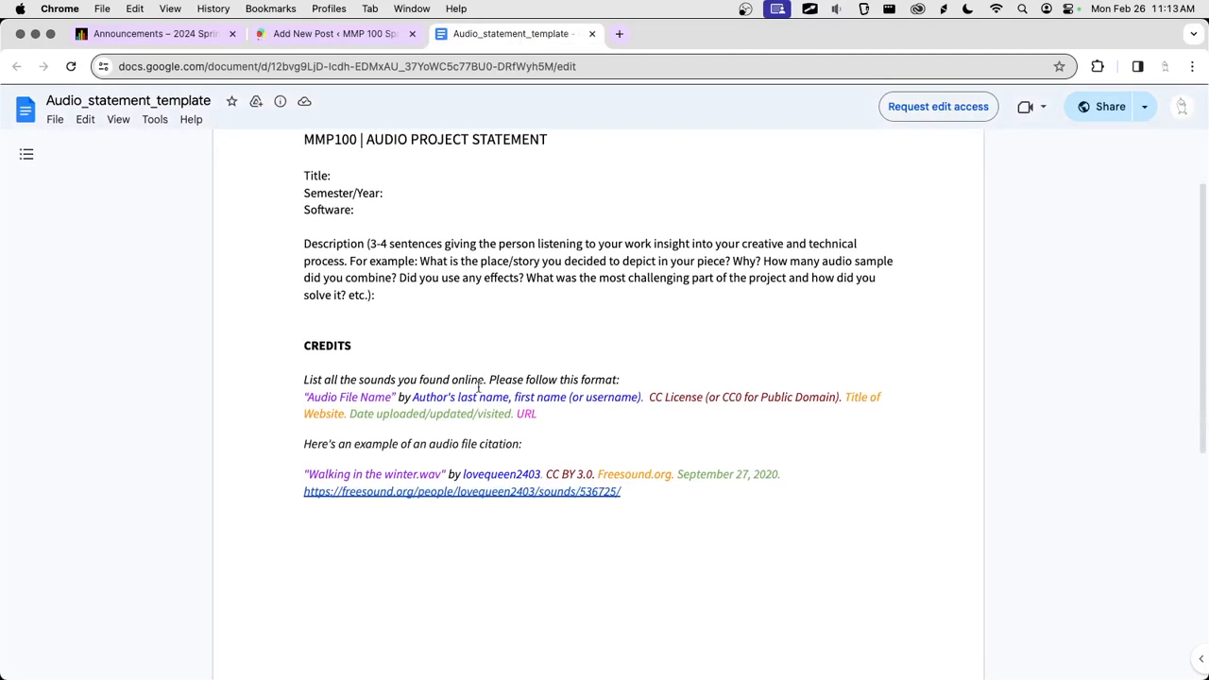
left_click_drag(303, 384, 577, 417)
left_click(577, 416)
key("ctrl+shift+Tab")
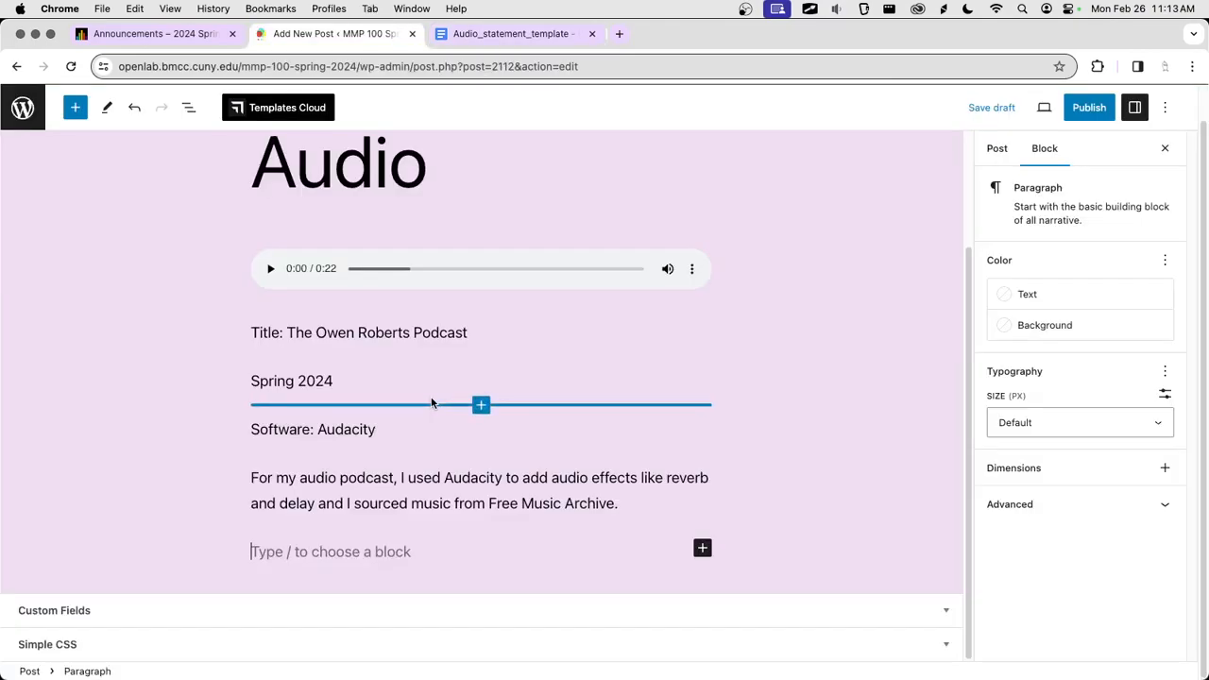
Step: Open the bookmarked Freesound bicycle bell page and the Free Music Archive "beatpinano extended" page in separate new tabs
key("super+t")
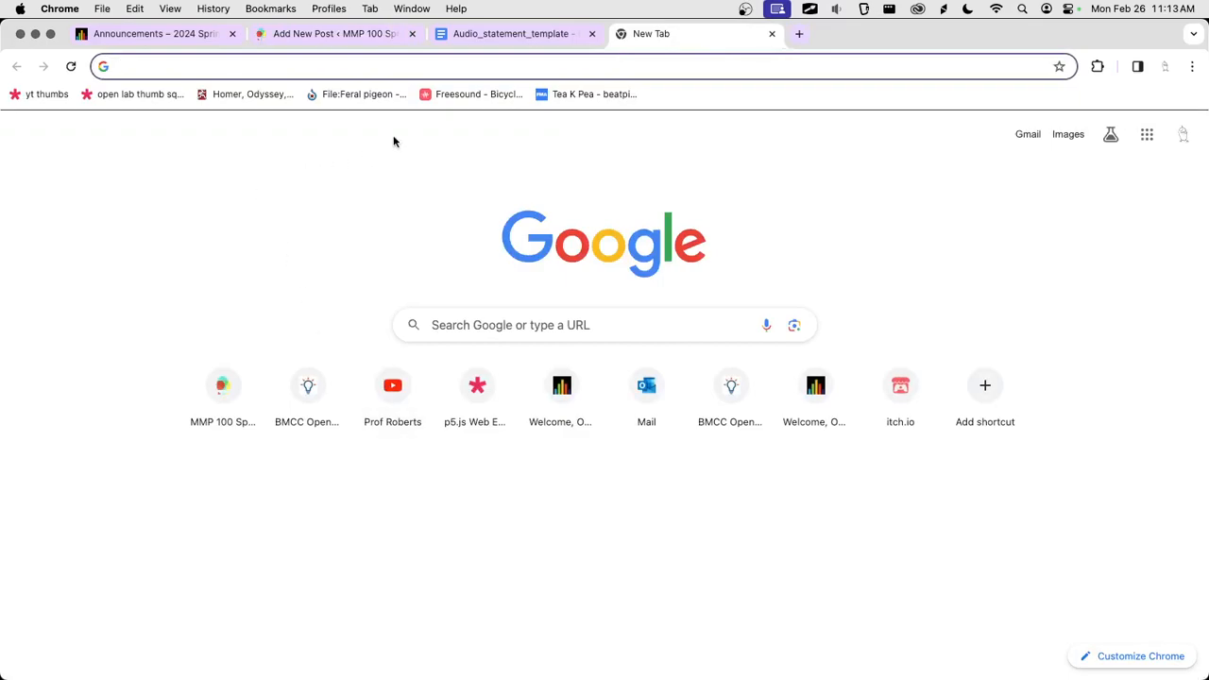
left_click(467, 94)
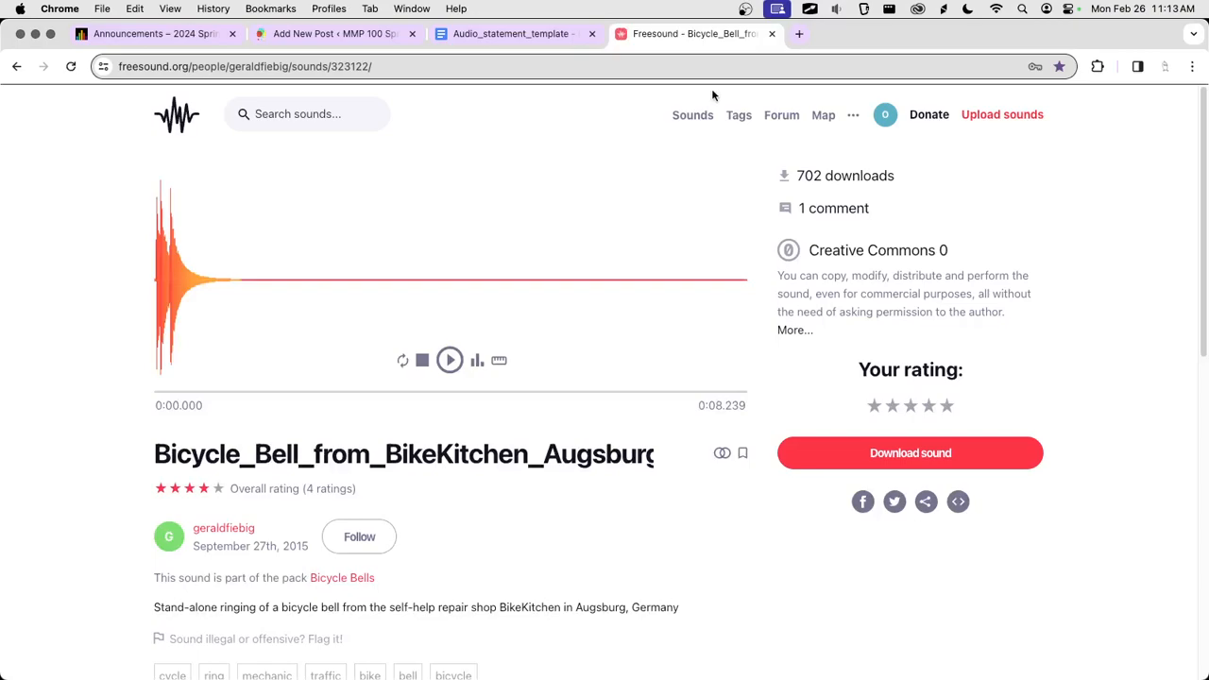
left_click(798, 33)
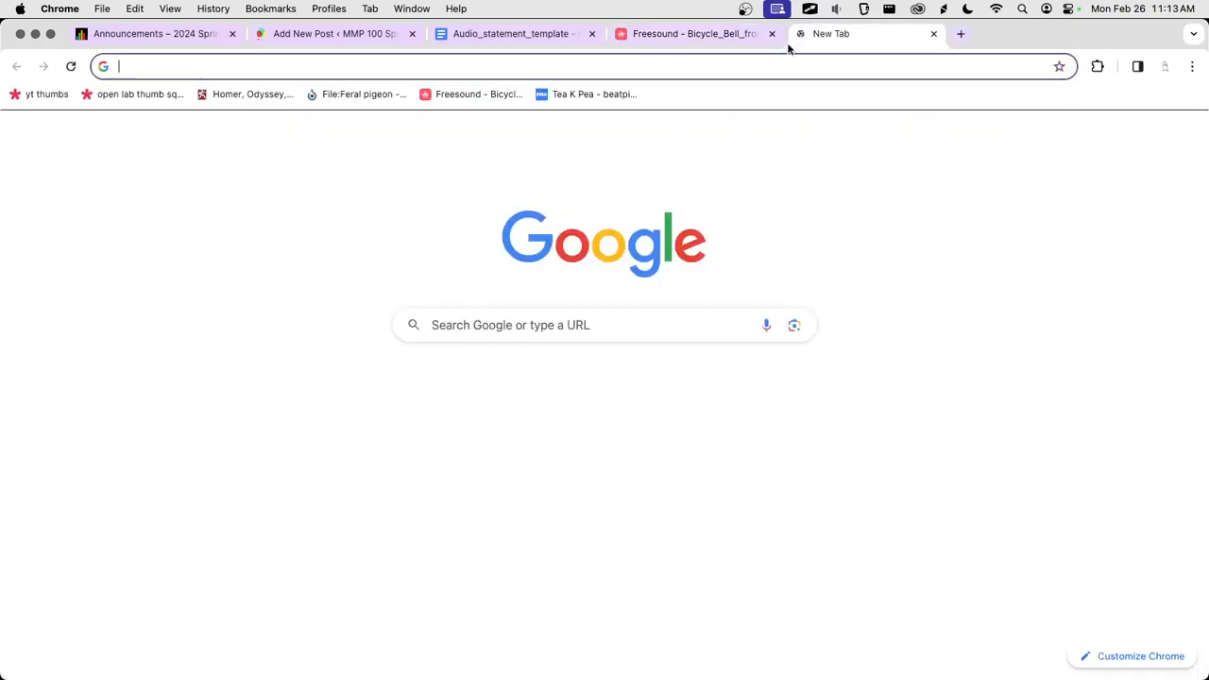
left_click(605, 94)
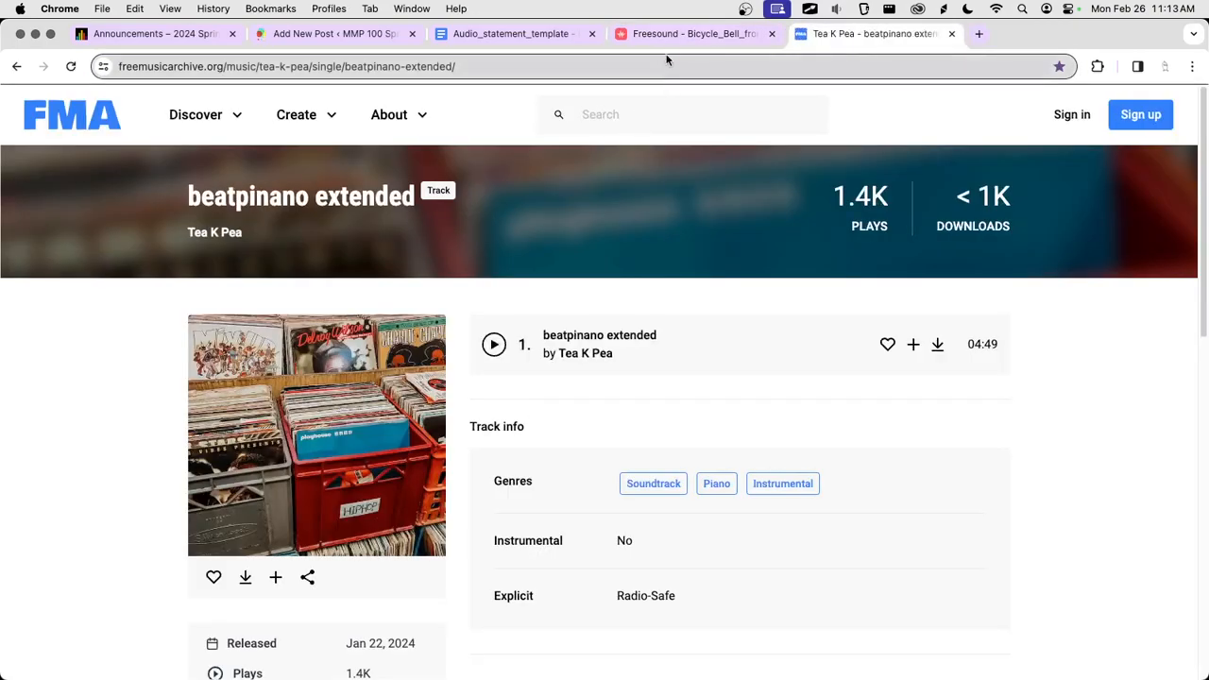
Step: Copy the bicycle bell recording's file name from its Freesound page and return to the post draft
left_click(666, 44)
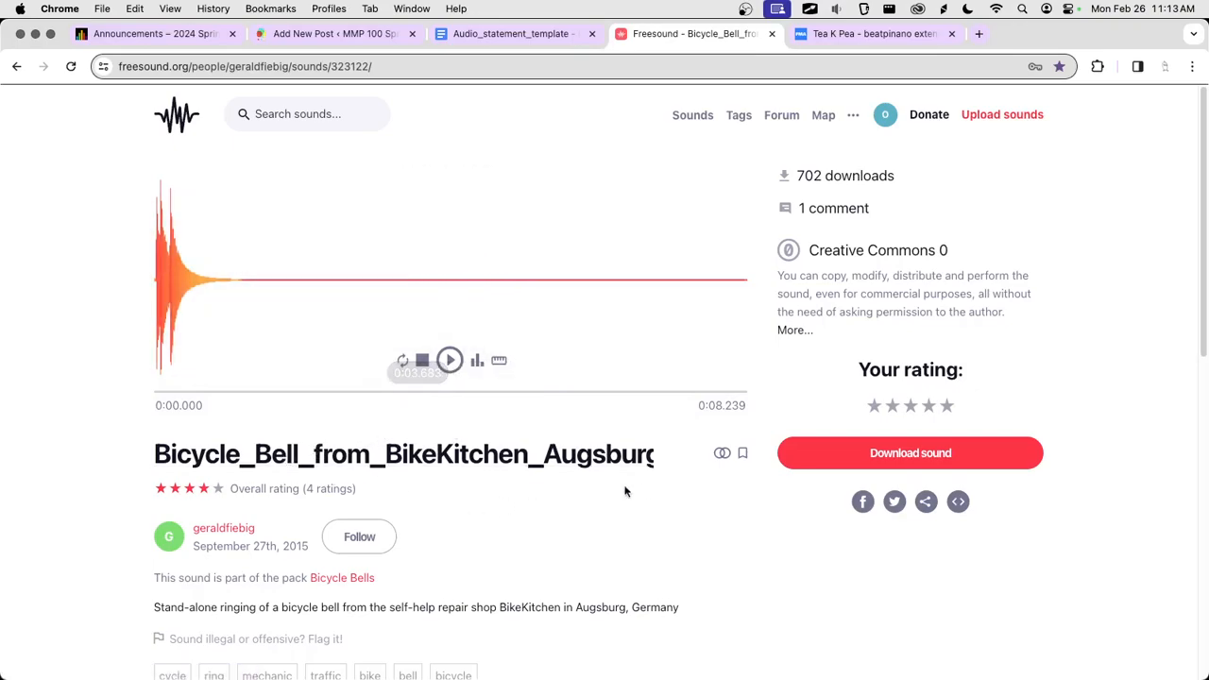
scroll(438, 480, "down", 2)
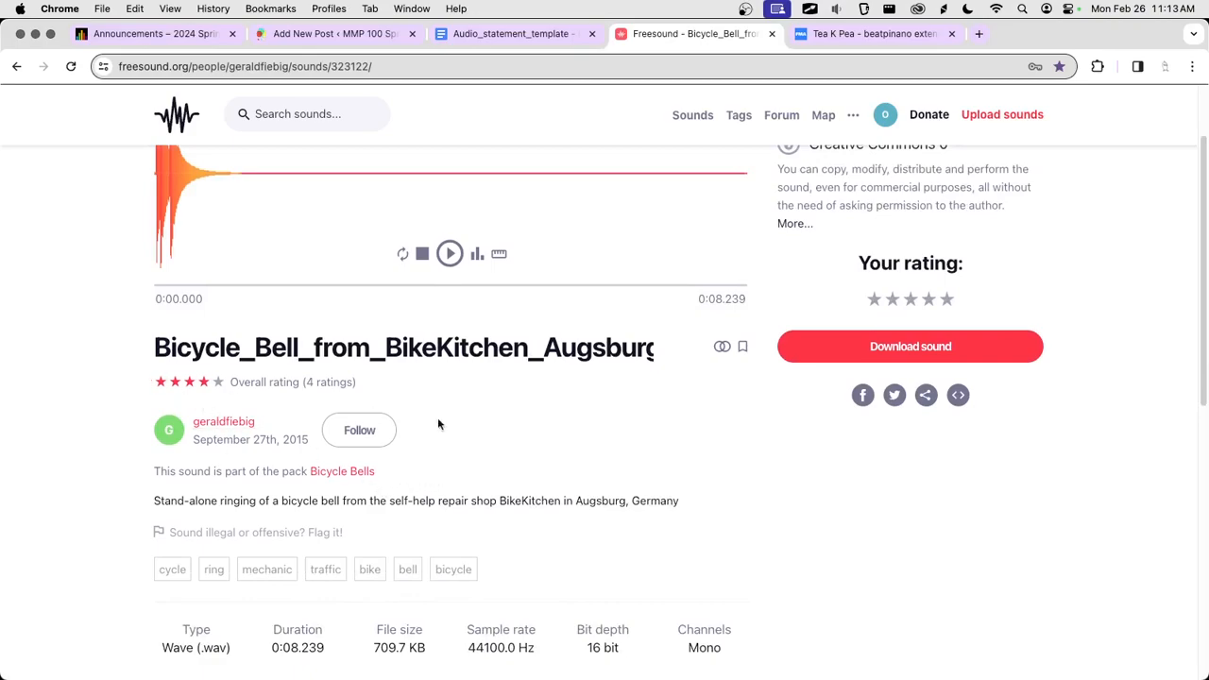
scroll(658, 436, "up", 1)
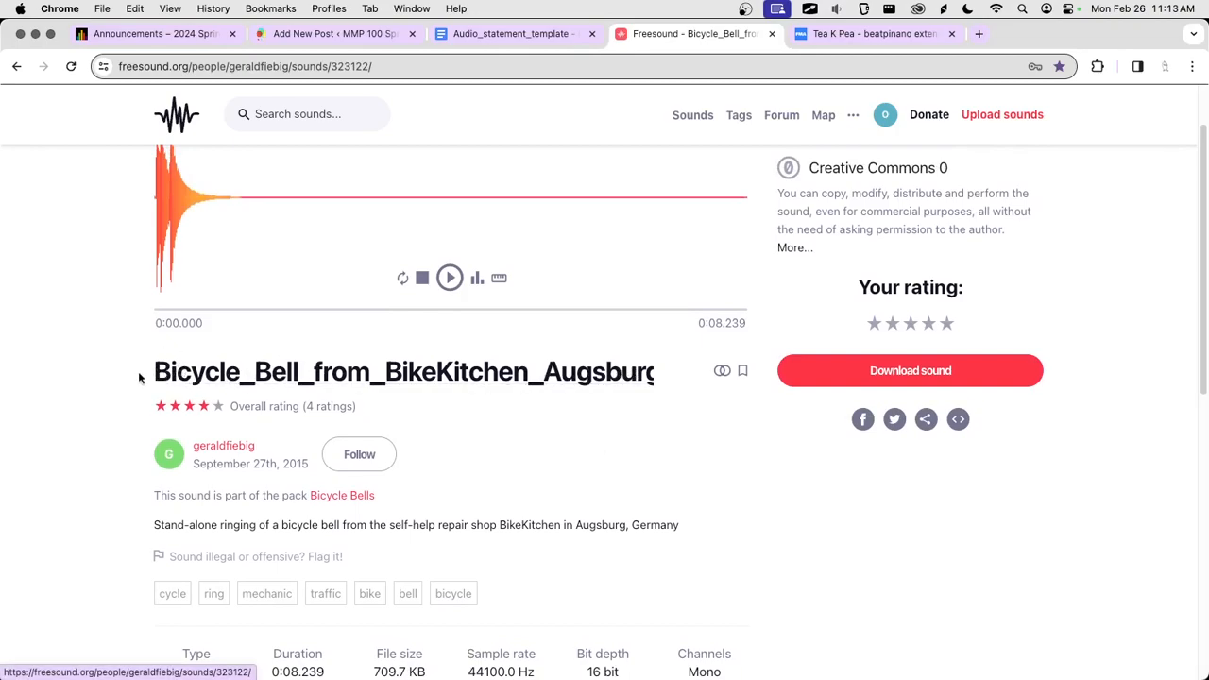
right_click(171, 372)
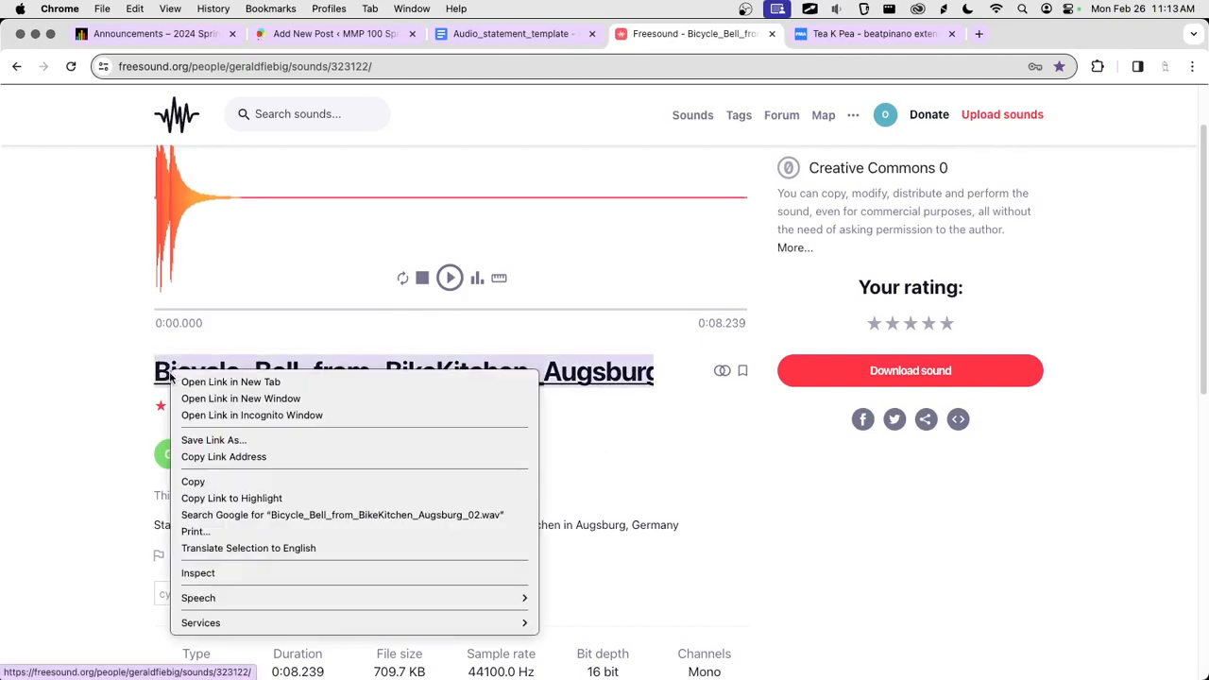
left_click(255, 483)
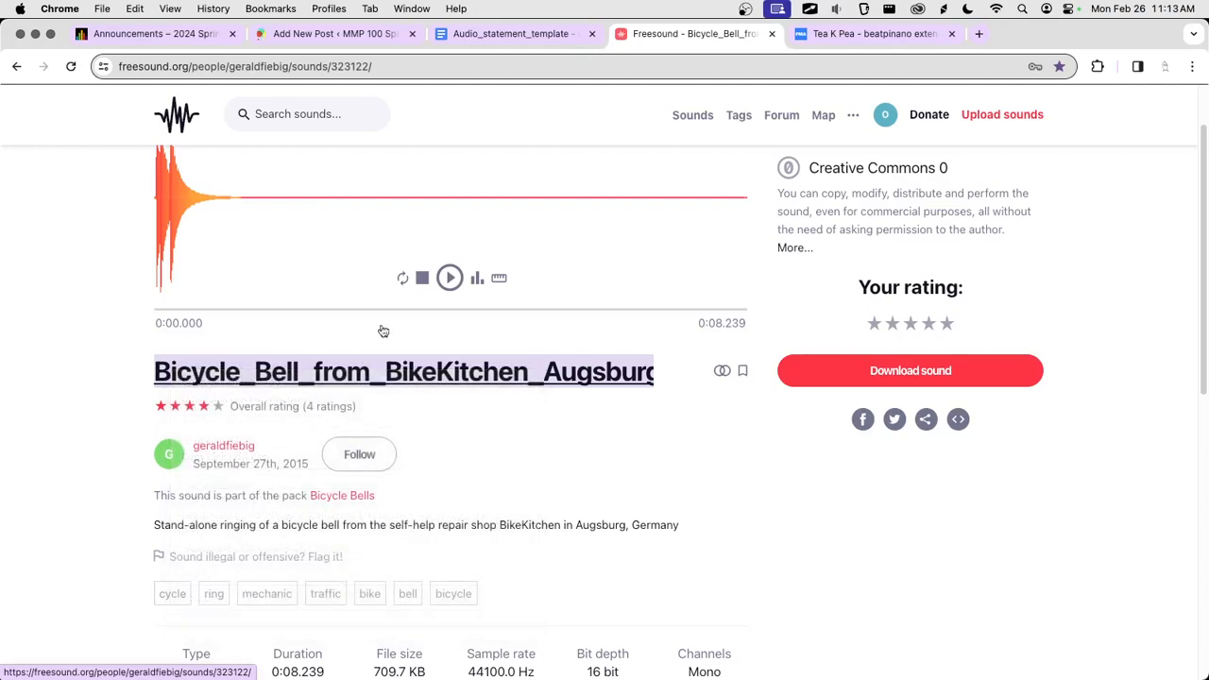
left_click(365, 40)
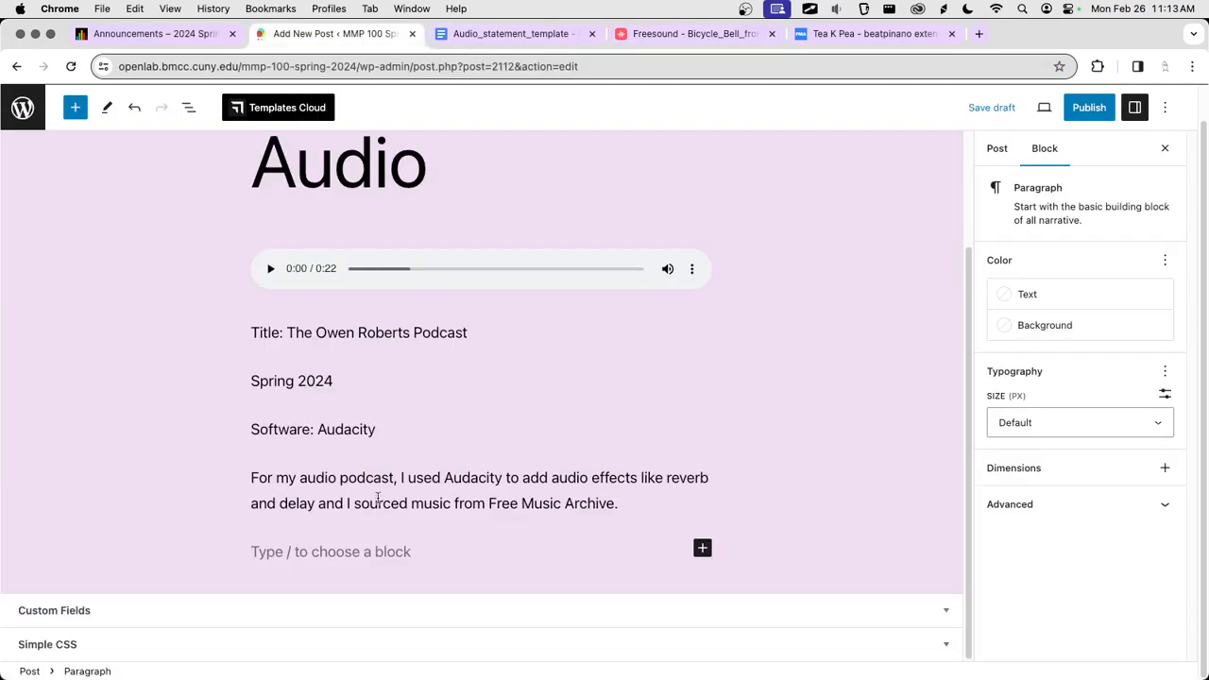
type("\"")
key("super+v")
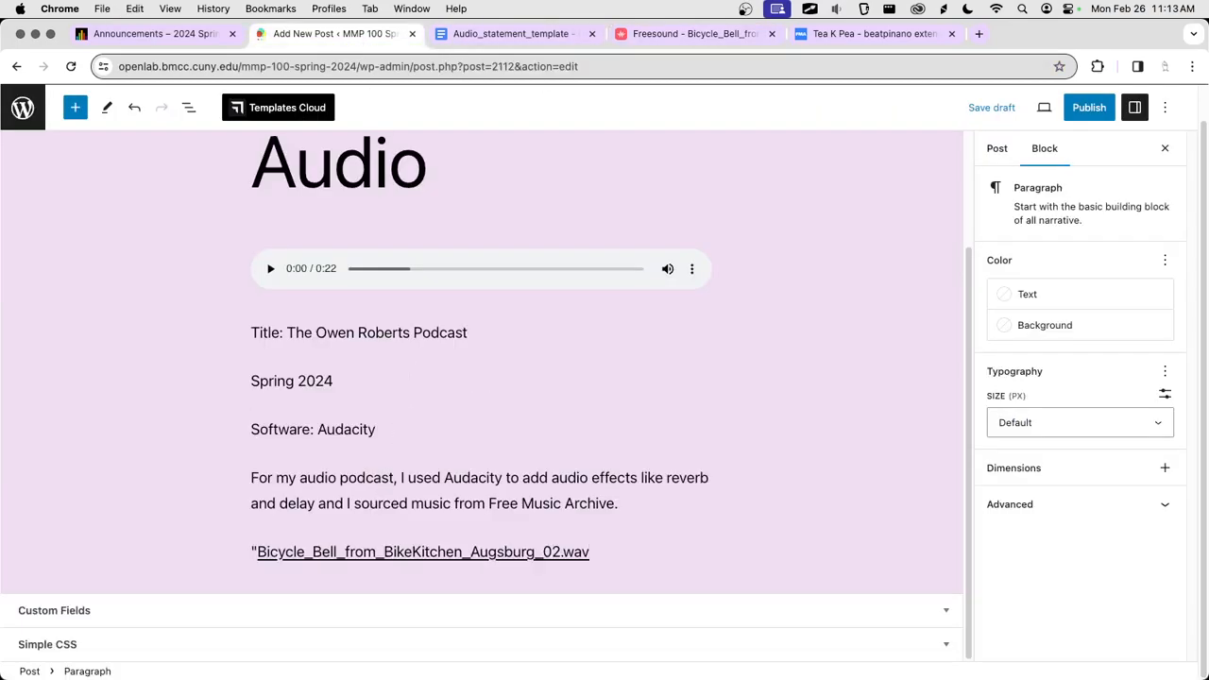
key("super+z")
key("super+shift+v")
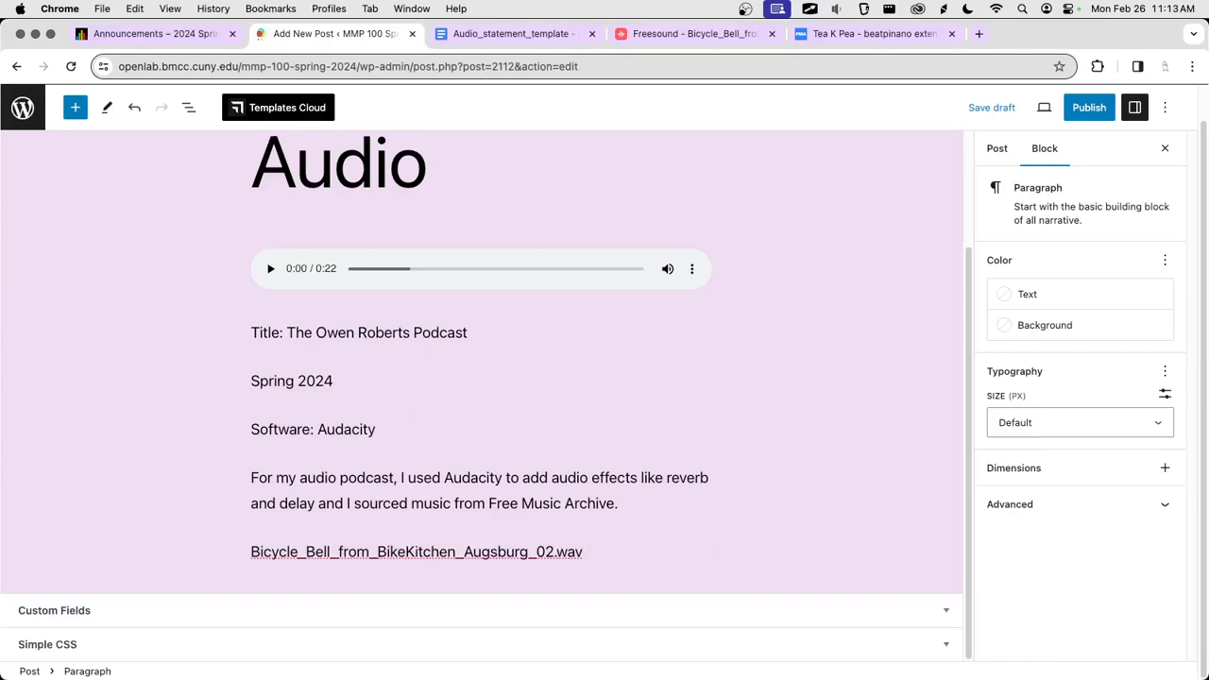
key("super+z")
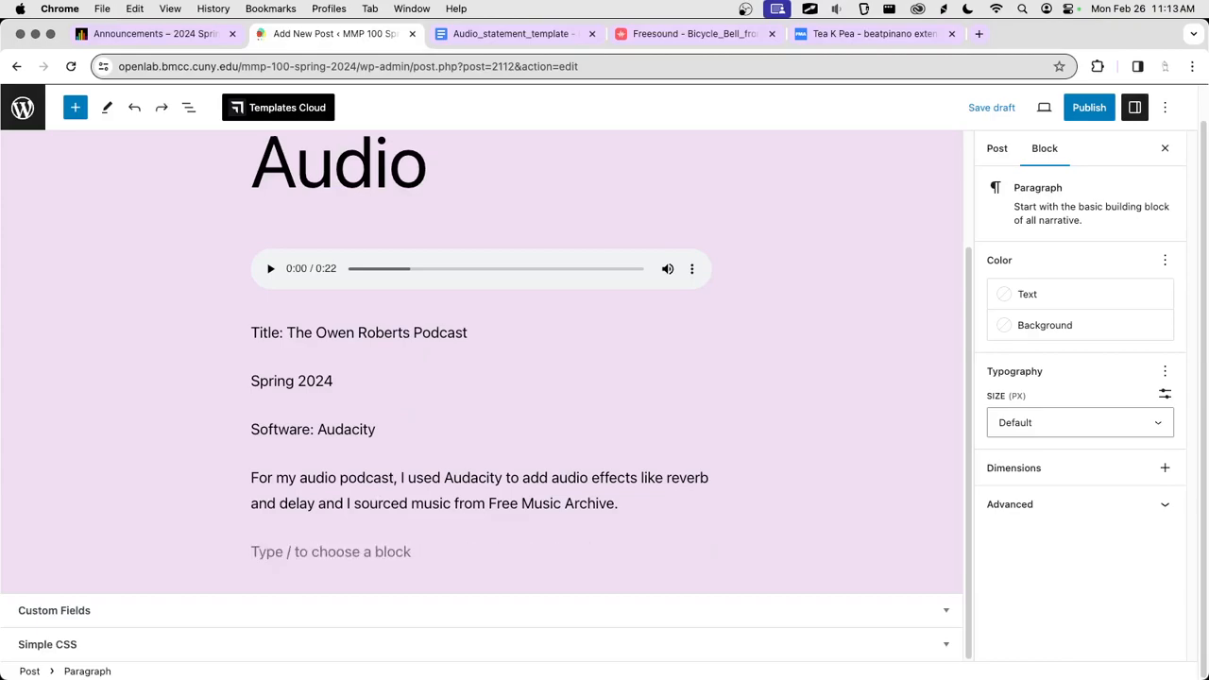
type("\"")
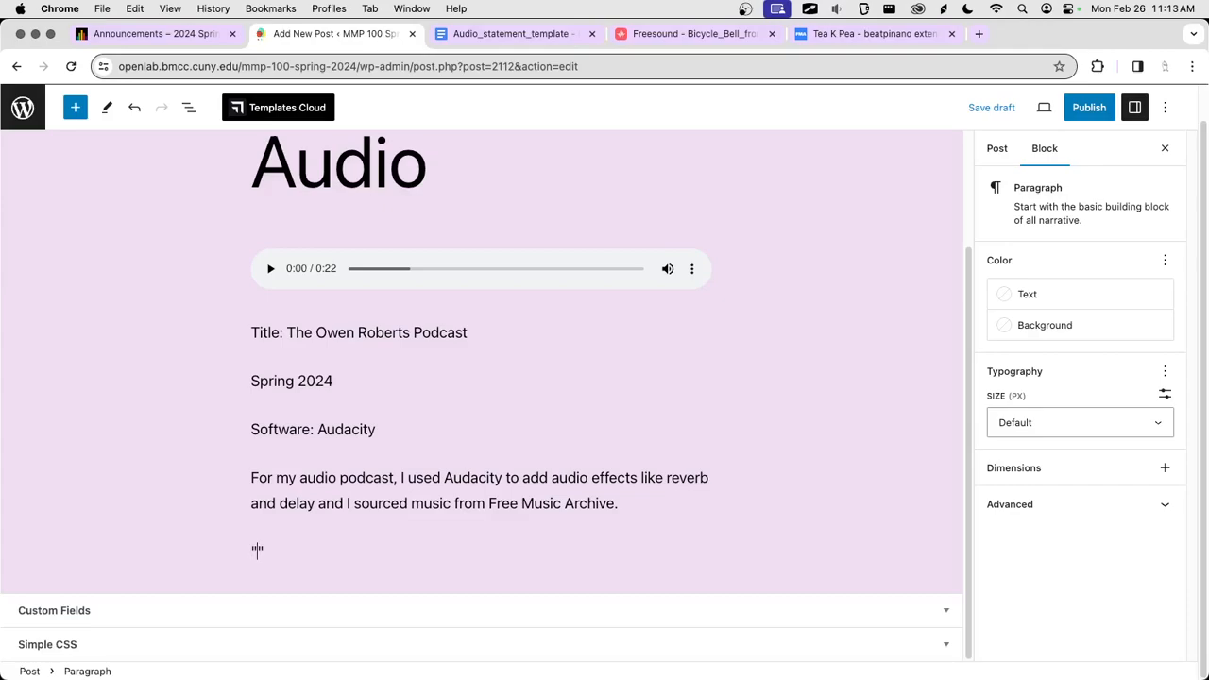
key("BackSpace")
key("BackSpace")
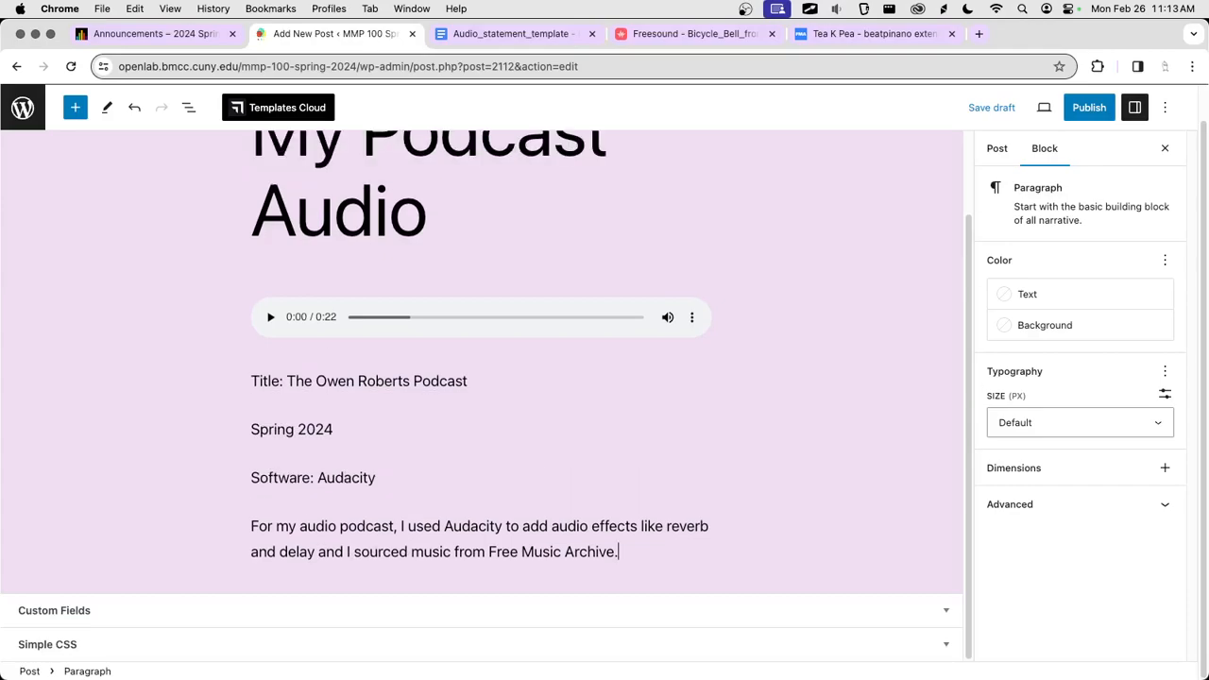
Step: Start the sound credit in a new paragraph below the description with "Bicycle_Bell_from_BikeKitchen_Augsburg_02," by, using the copied file name without its .wav extension
left_click(677, 566)
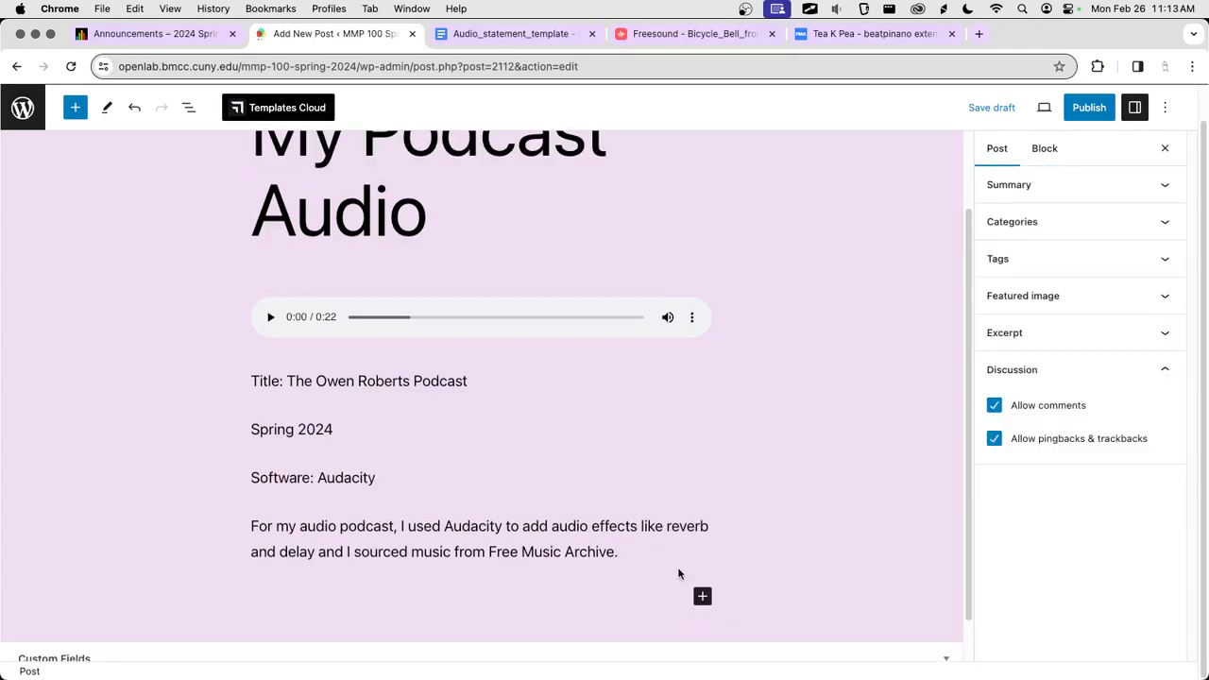
left_click(655, 592)
type("\"")
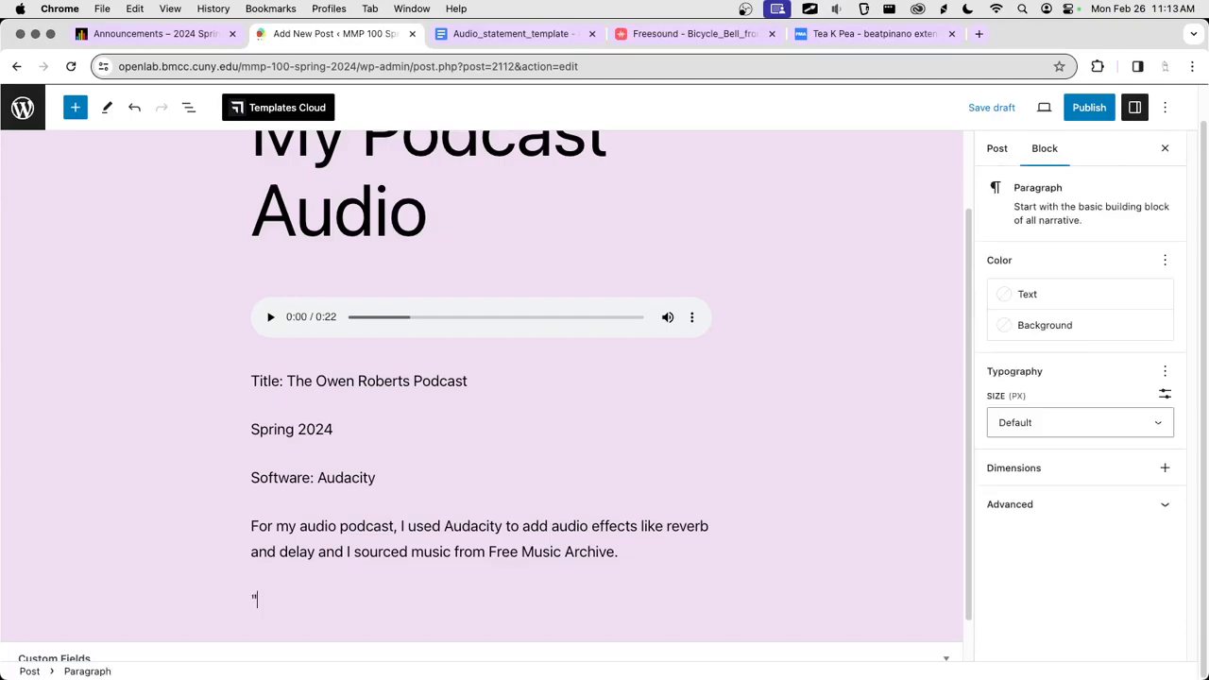
key("super+v")
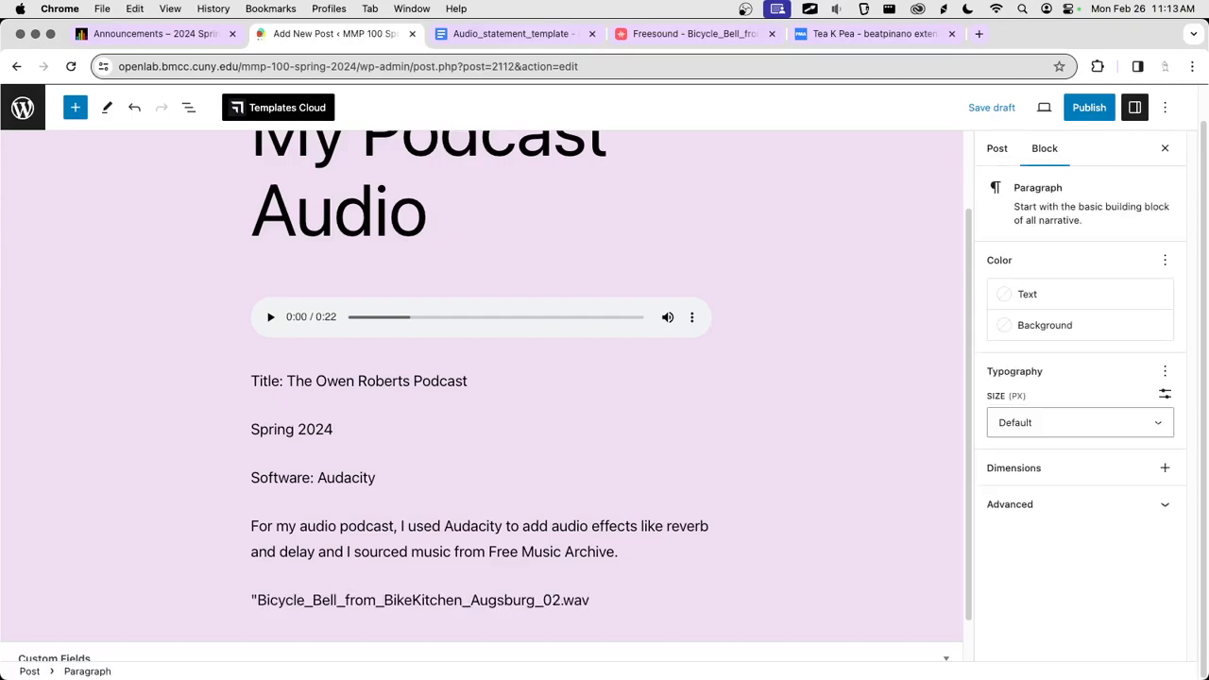
key("BackSpace")
key("BackSpace")
key("BackSpace")
type("by")
Step: Copy the sound author's username from the Freesound page and add it after "by" in the credit, ending with a period
left_click(675, 34)
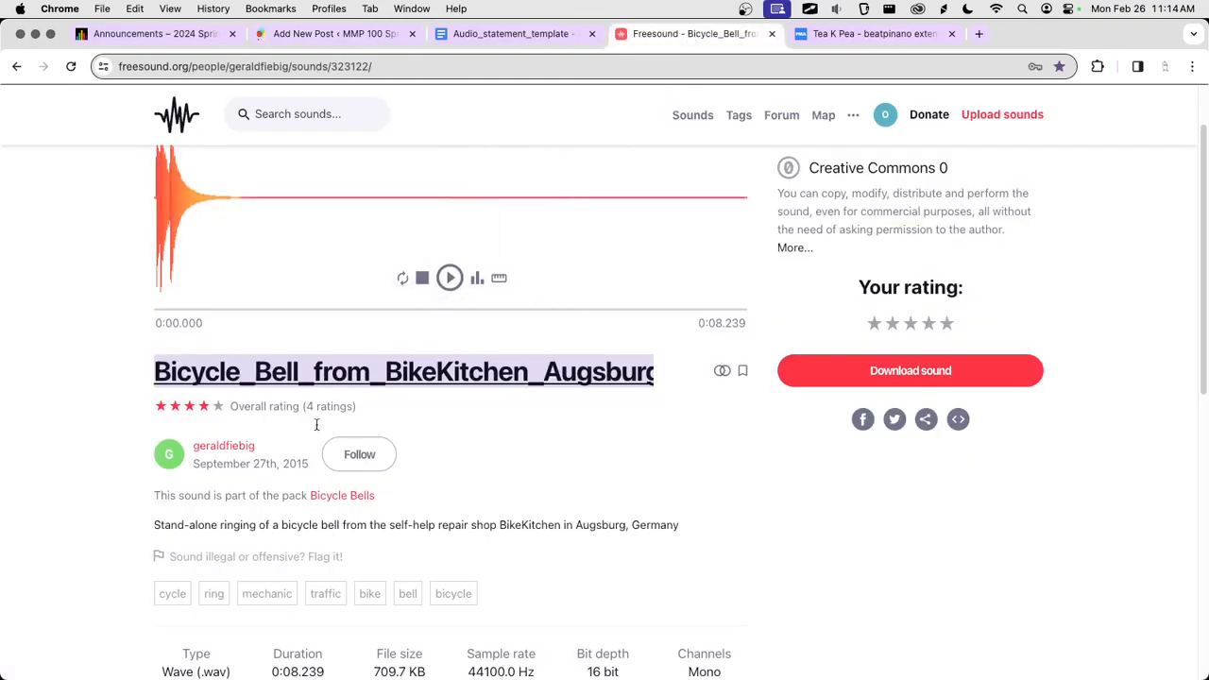
left_click_drag(258, 446, 191, 445)
key("super+c")
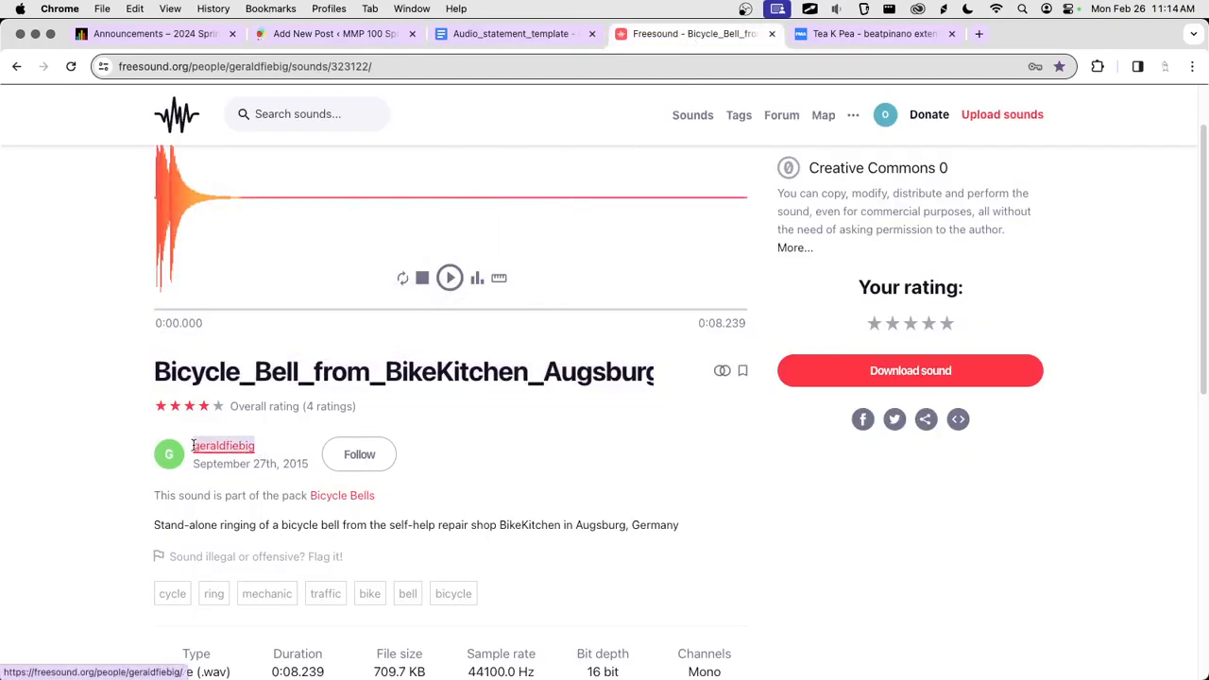
left_click(458, 38)
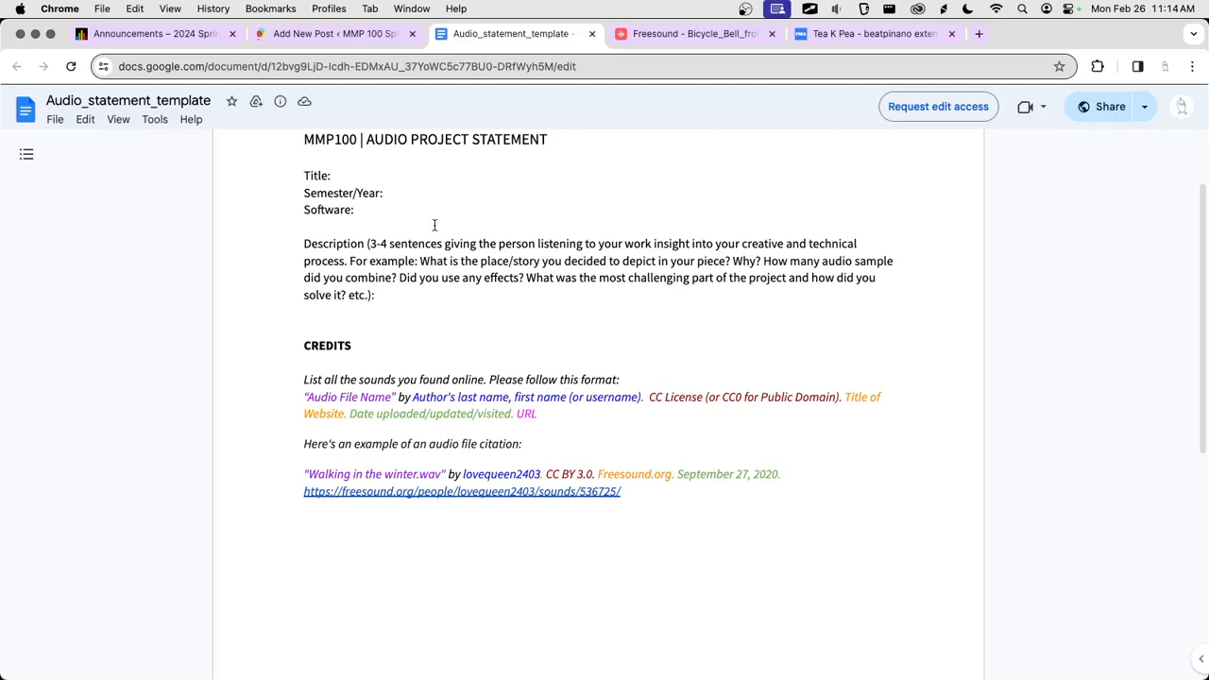
left_click(326, 34)
key("super+v")
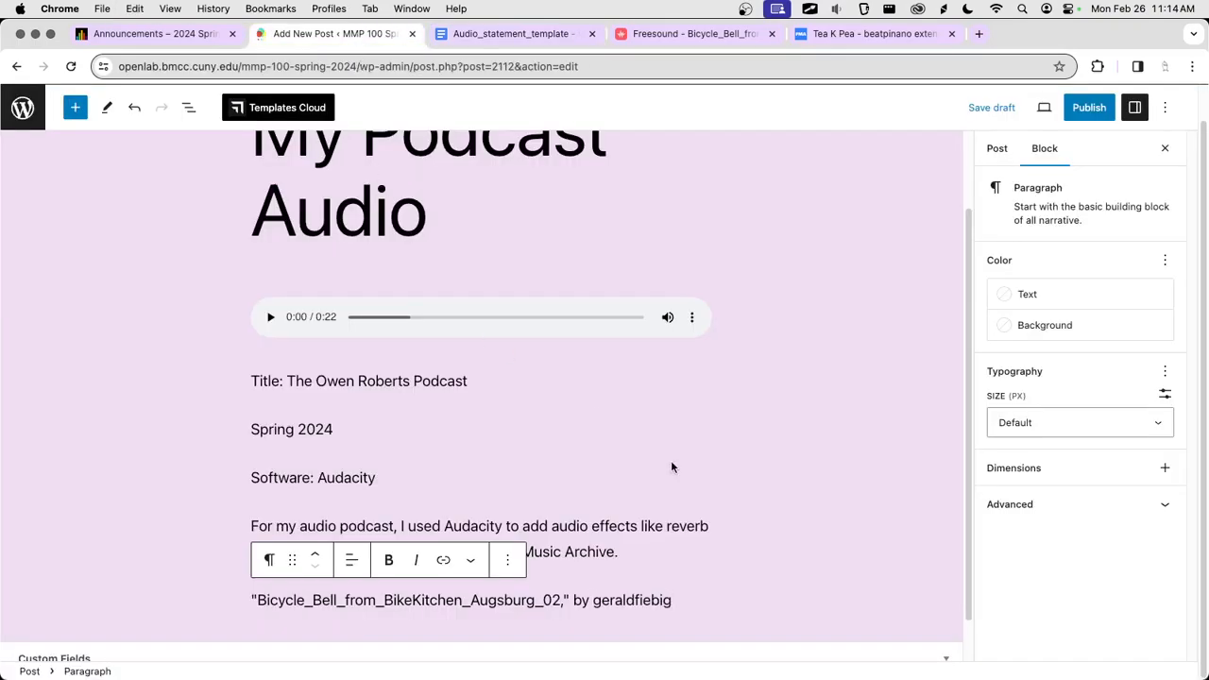
type(".")
Step: Check the template's citation format, then copy "Creative Commons 0" from the Freesound page and add it after the author in the credit, ending with a period
left_click(572, 34)
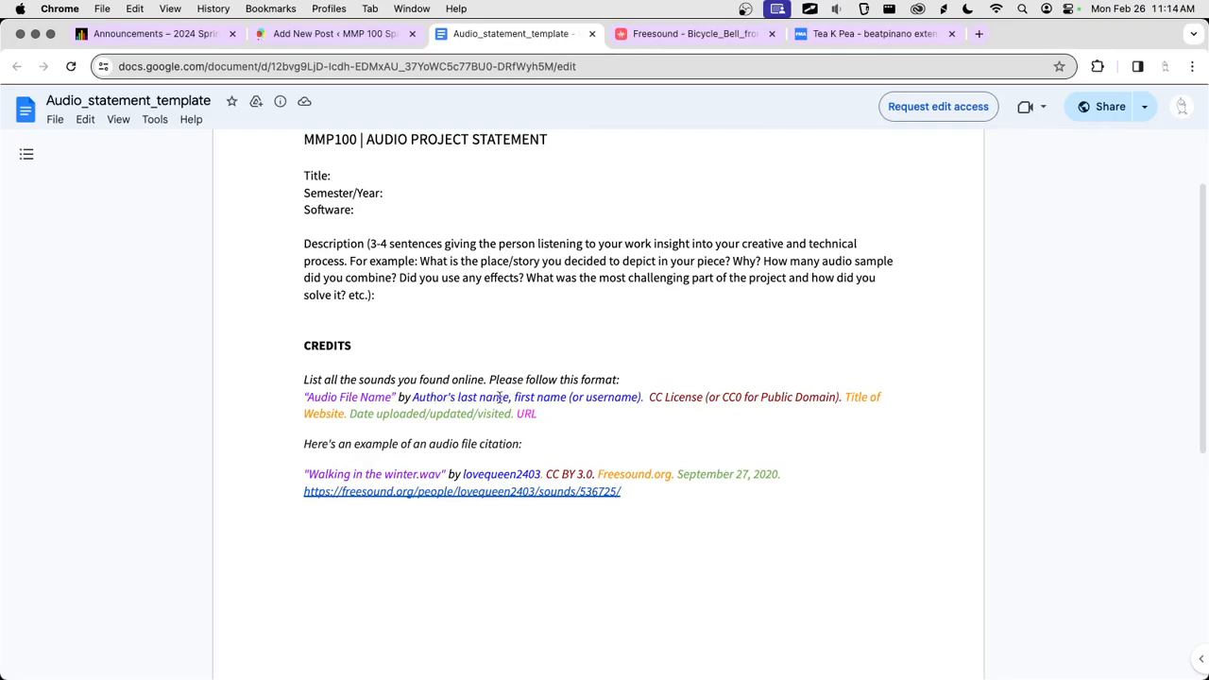
left_click(678, 34)
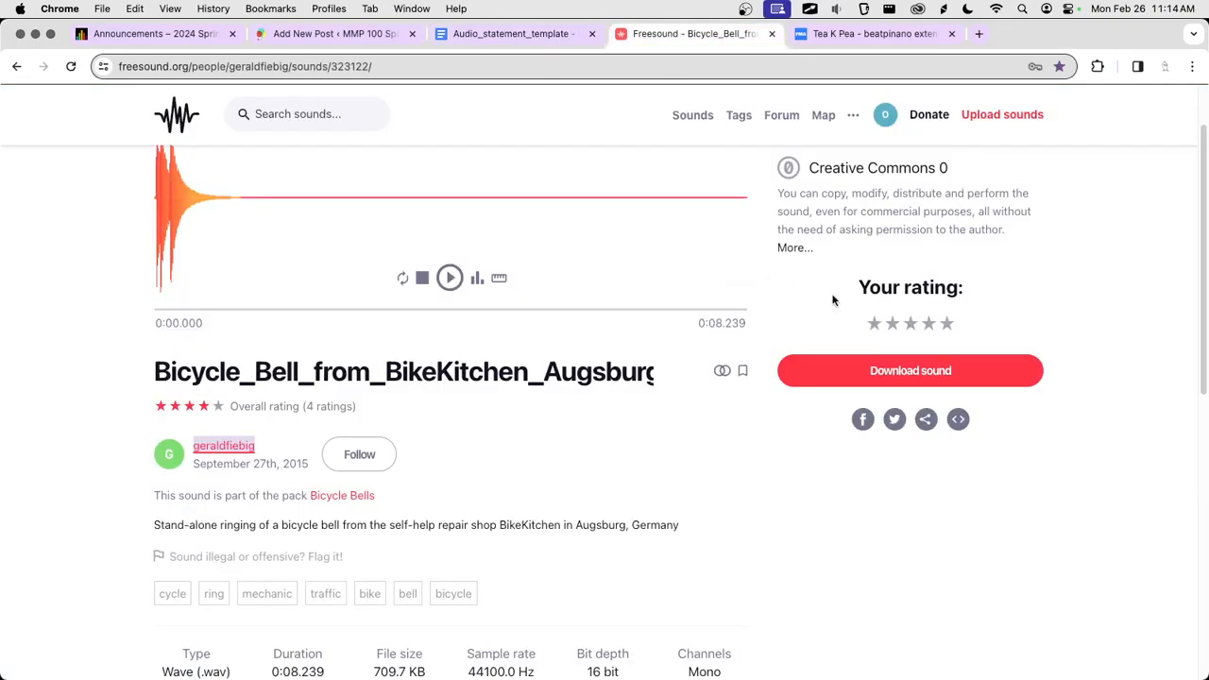
left_click_drag(811, 251, 981, 250)
key("super+c")
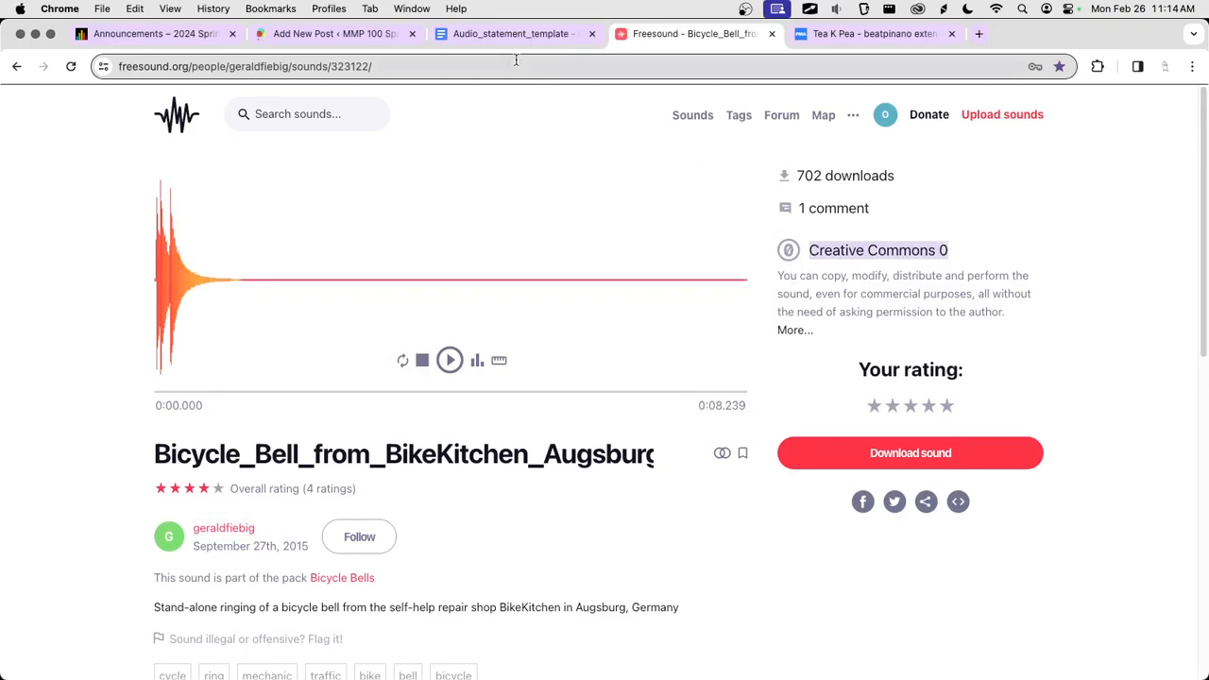
left_click(321, 33)
key("shift+Return")
key("super+v")
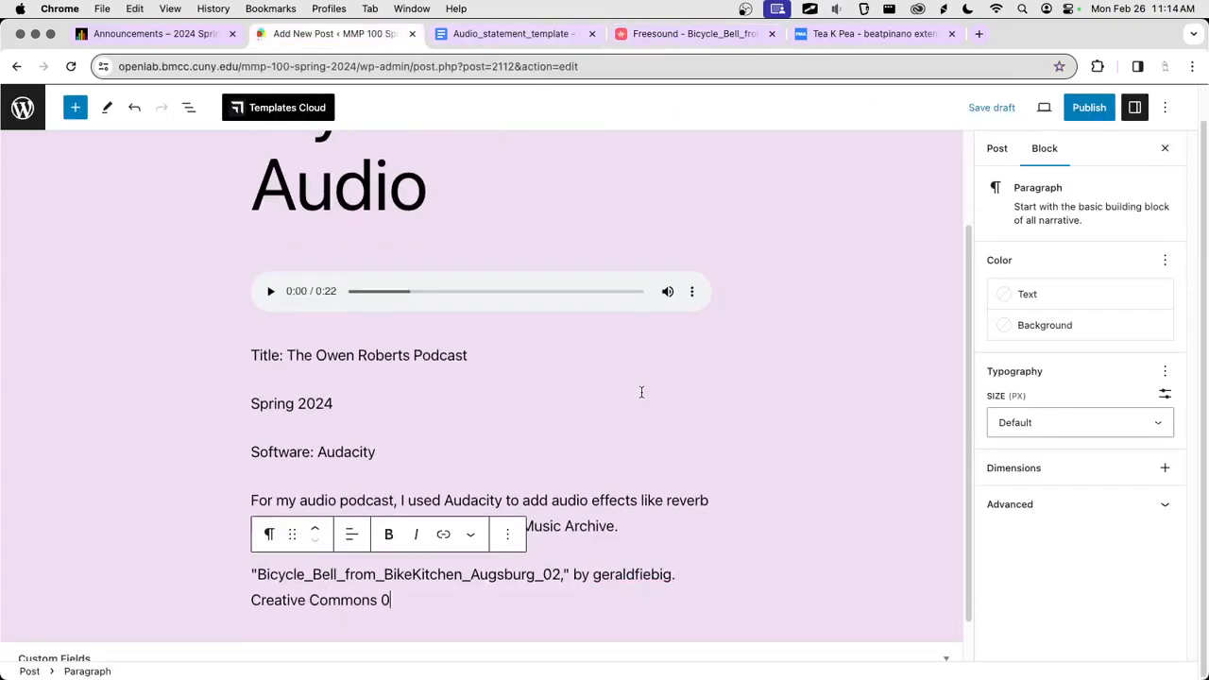
type(".")
Step: Add the website title "Freesound.org." after the licence in the bicycle bell credit
left_click(682, 34)
left_click(322, 34)
type("Freesound.org.")
Step: Copy the upload date September 27th, 2015 from the Freesound page and append it to the credit with a closing period
left_click(661, 34)
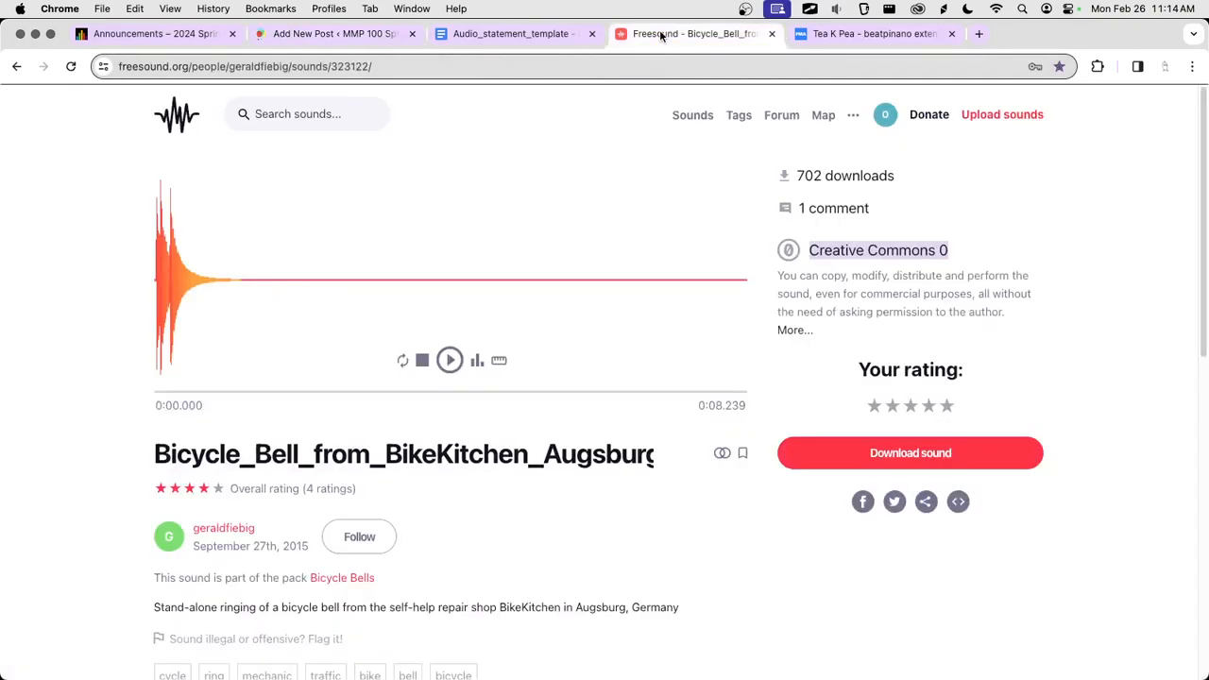
left_click_drag(317, 557, 189, 552)
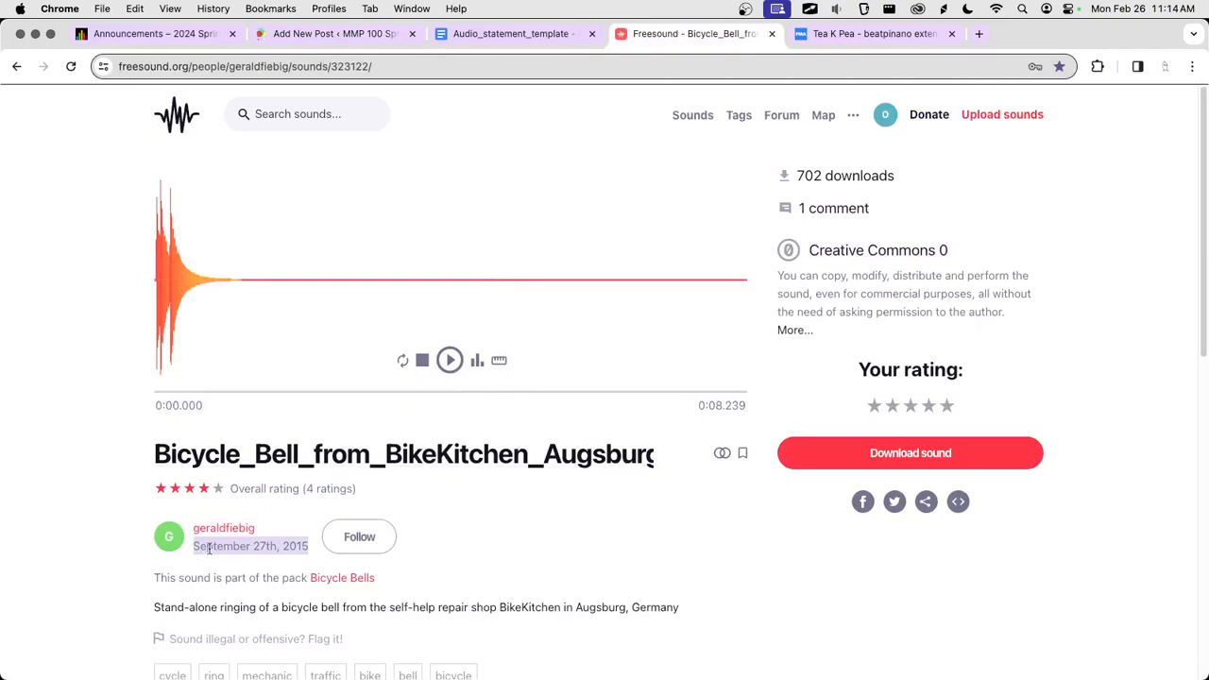
left_click(345, 36)
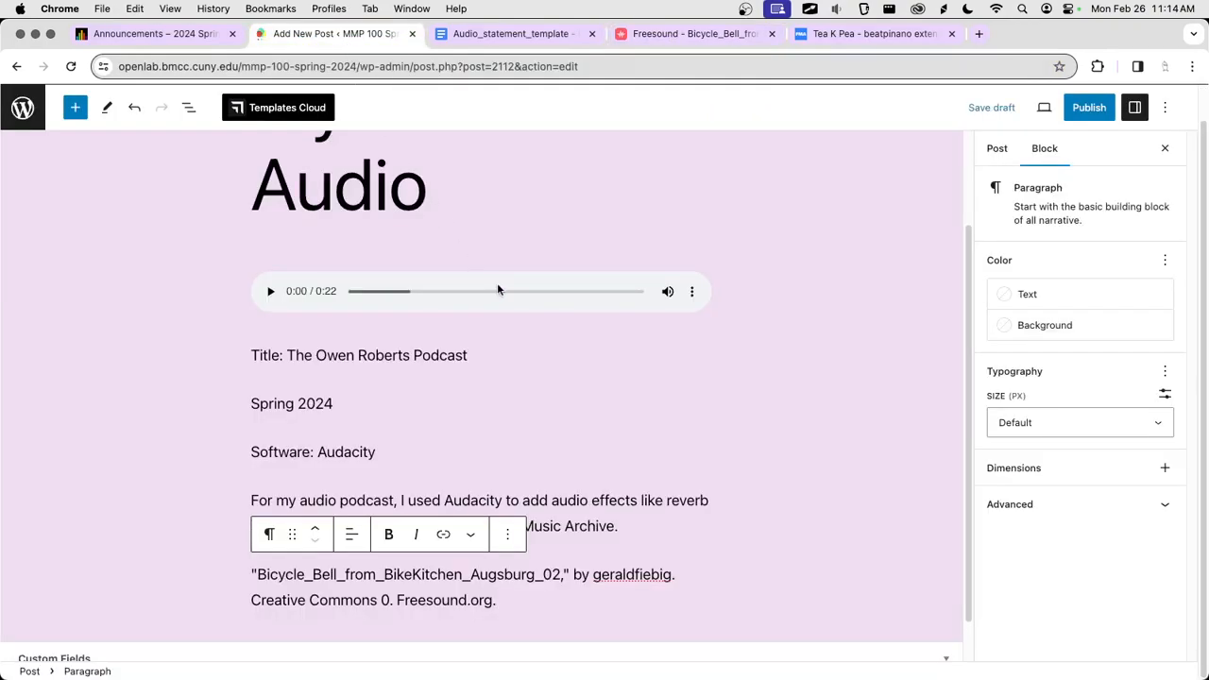
key("super+v")
type(".")
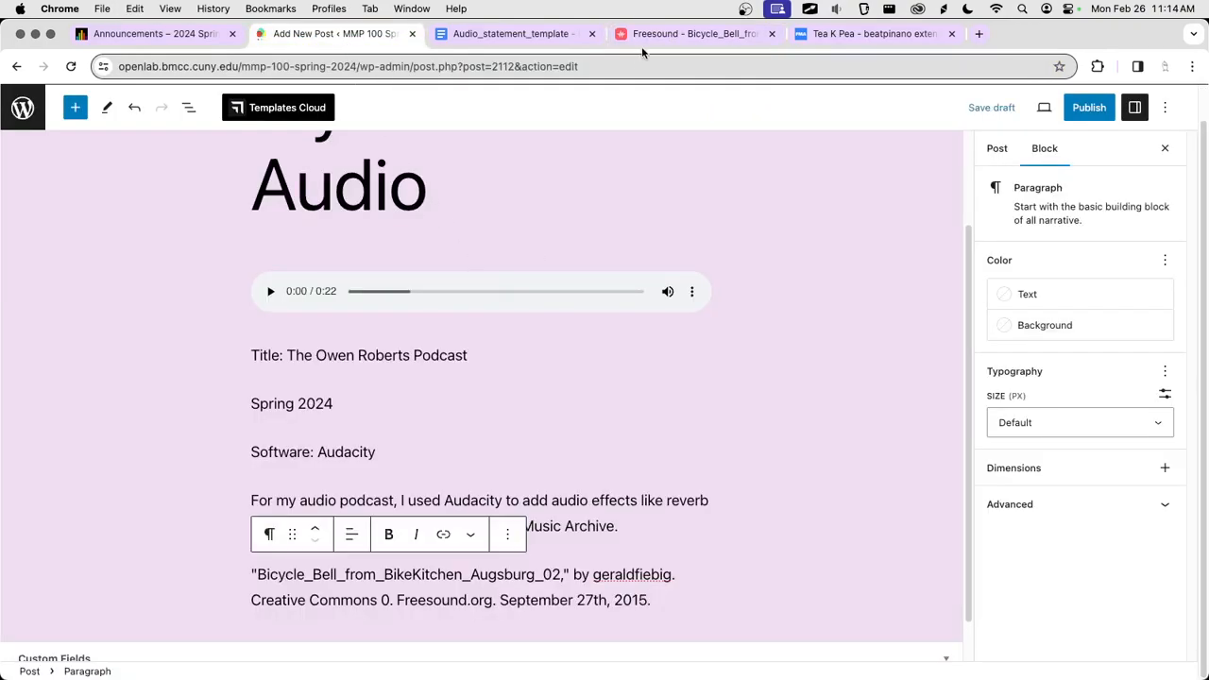
Step: Copy the Freesound page's URL, append it to the end of the bicycle bell credit and turn it into a link
left_click(662, 34)
key("super+c")
left_click(373, 36)
key("super+v")
left_click_drag(640, 599, 252, 600)
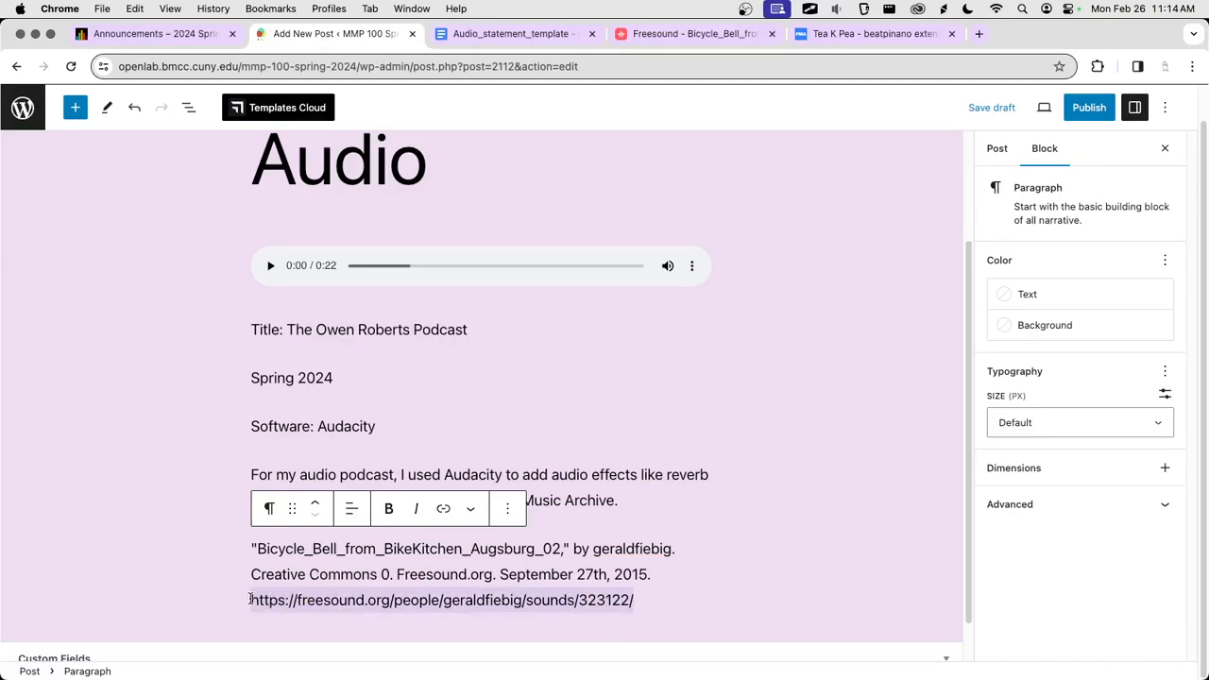
key("super+k")
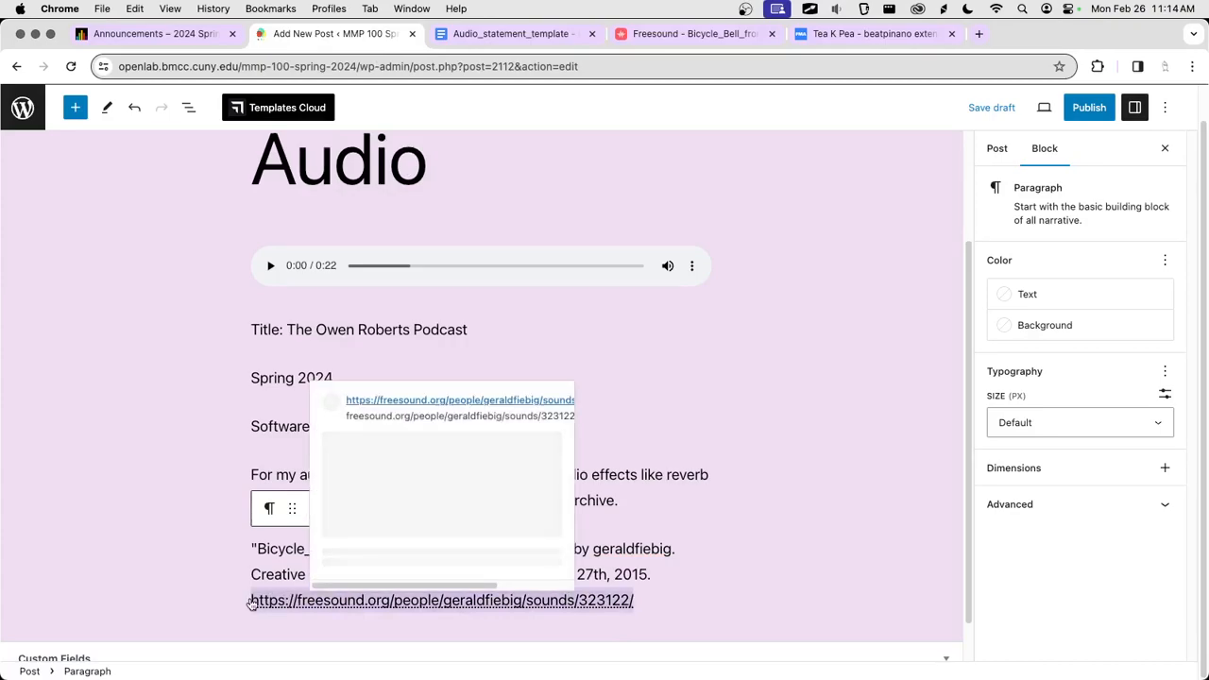
left_click(425, 507)
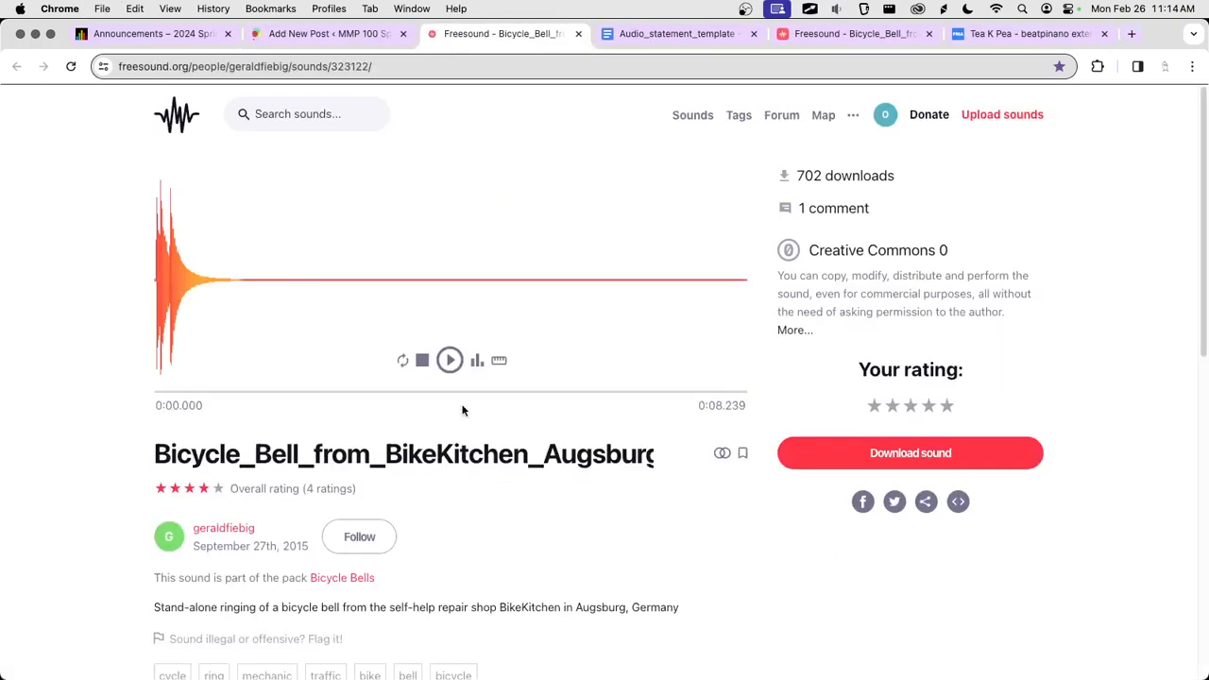
key("super+w")
left_click(566, 616)
left_click(568, 605)
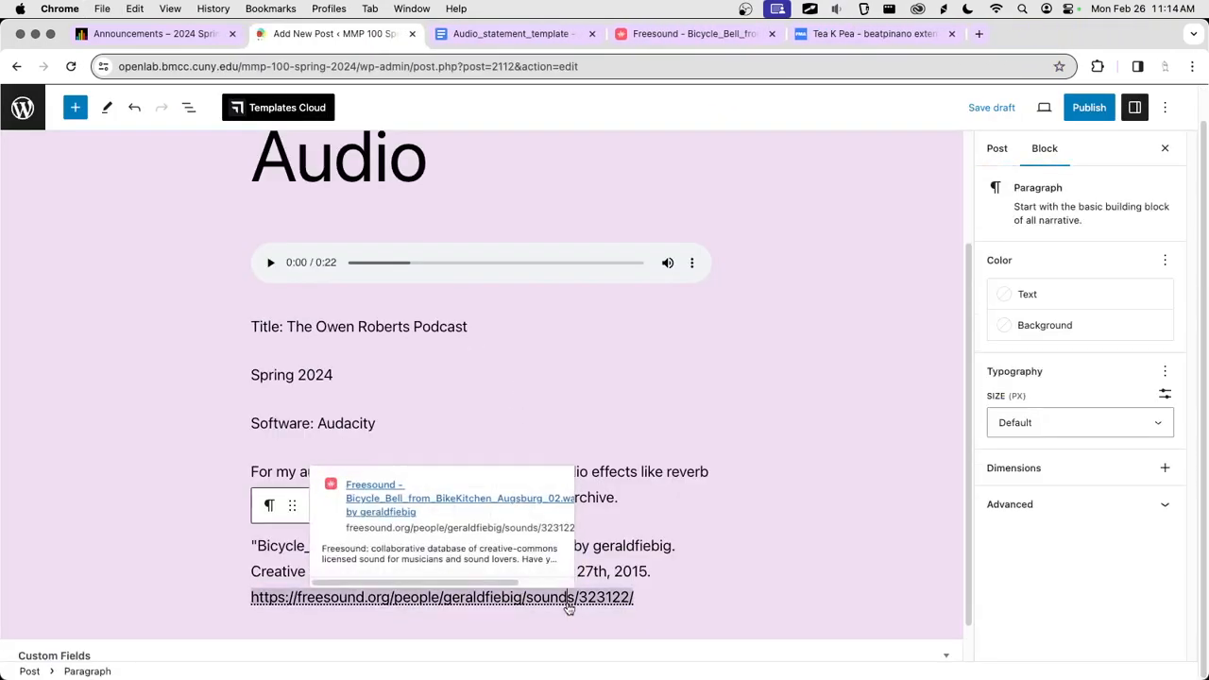
left_click(388, 501)
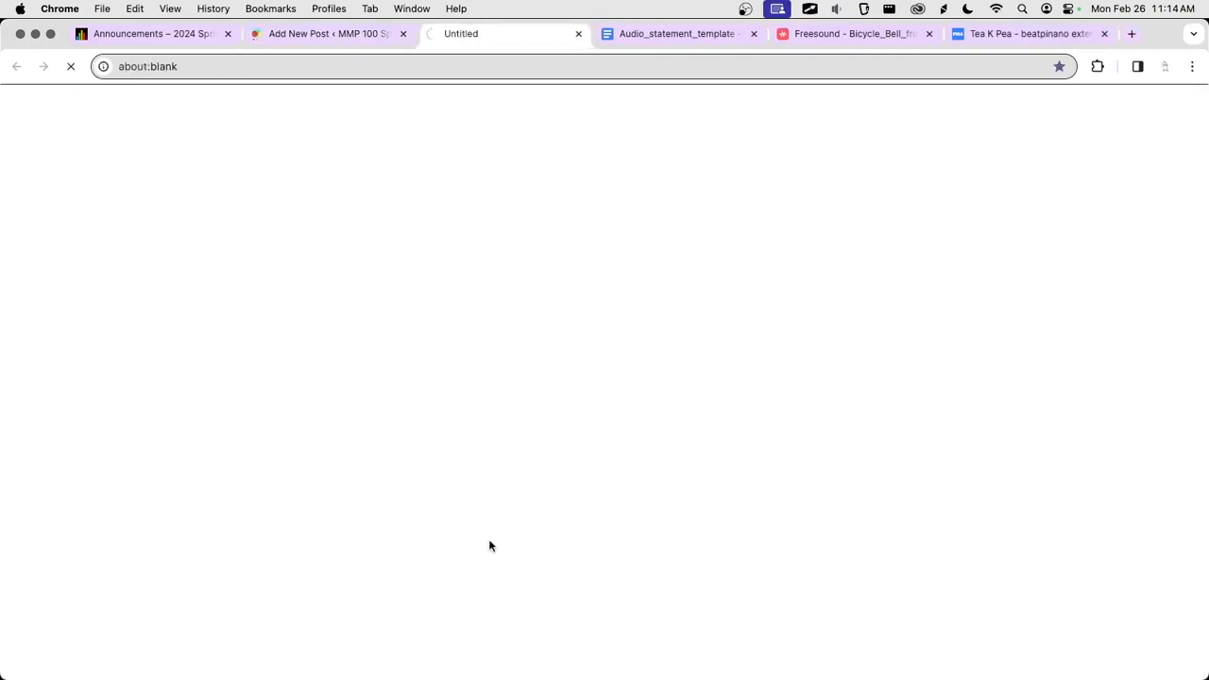
key("super+w")
Step: Set the Freesound link to open in a new tab, save it, and start an empty paragraph below the credit
left_click(530, 495)
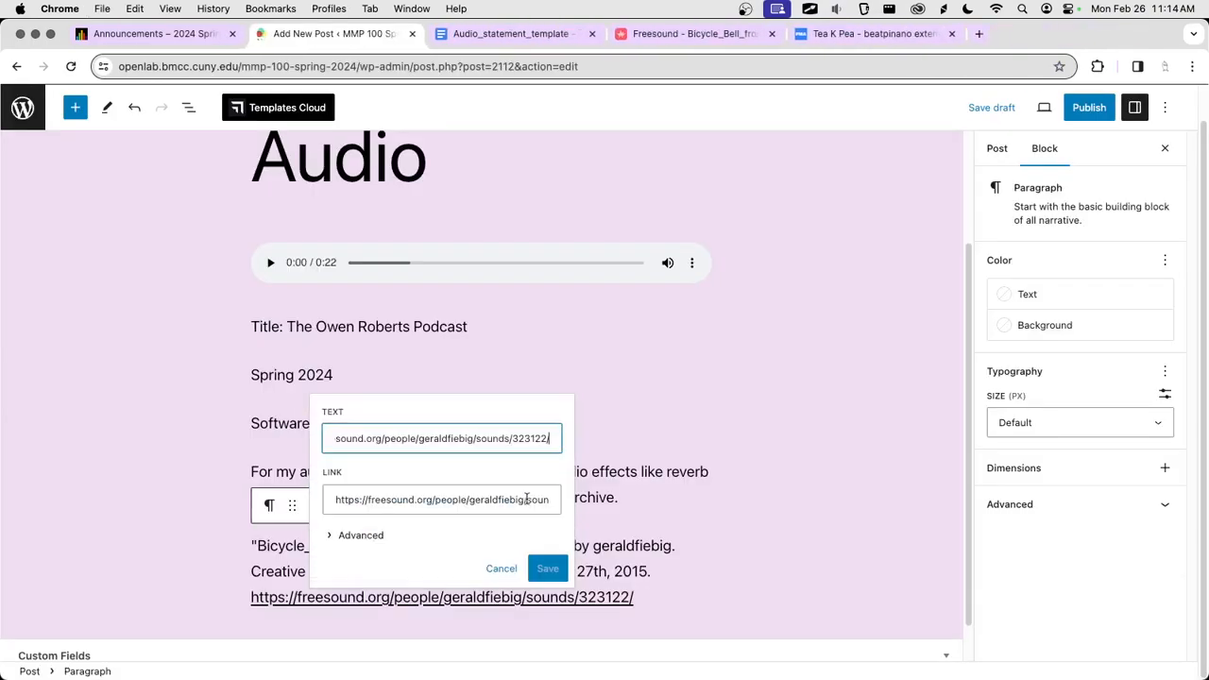
left_click(351, 535)
left_click(341, 534)
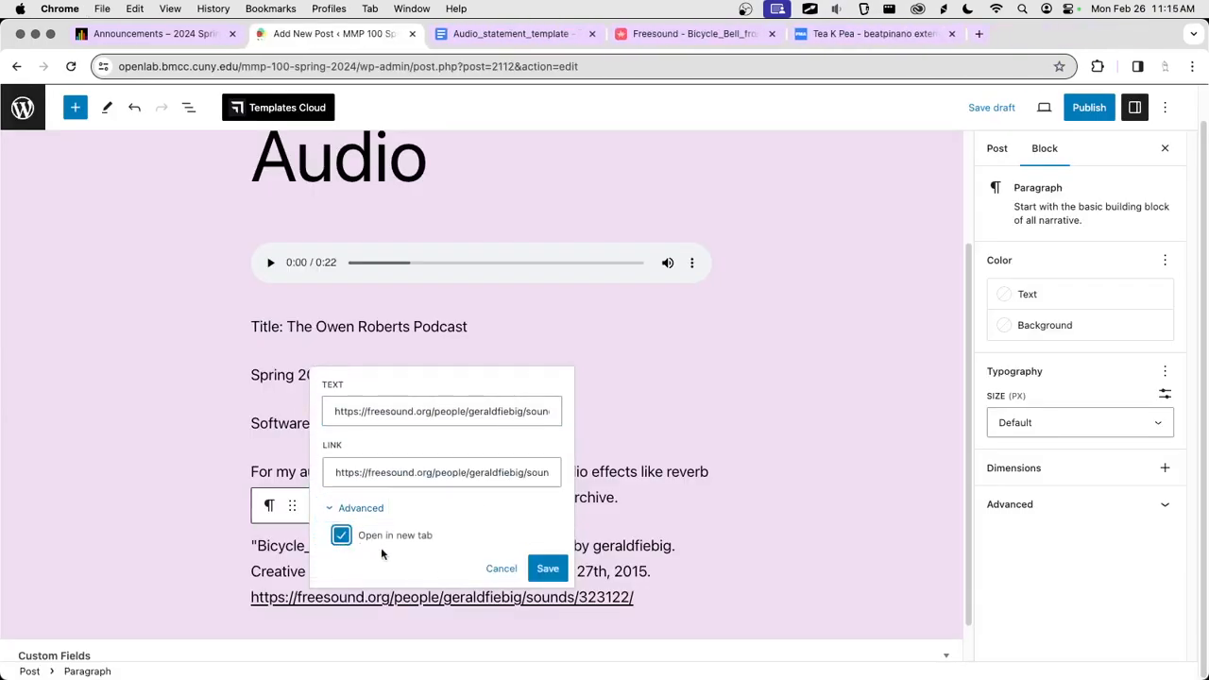
left_click(544, 568)
key("Return")
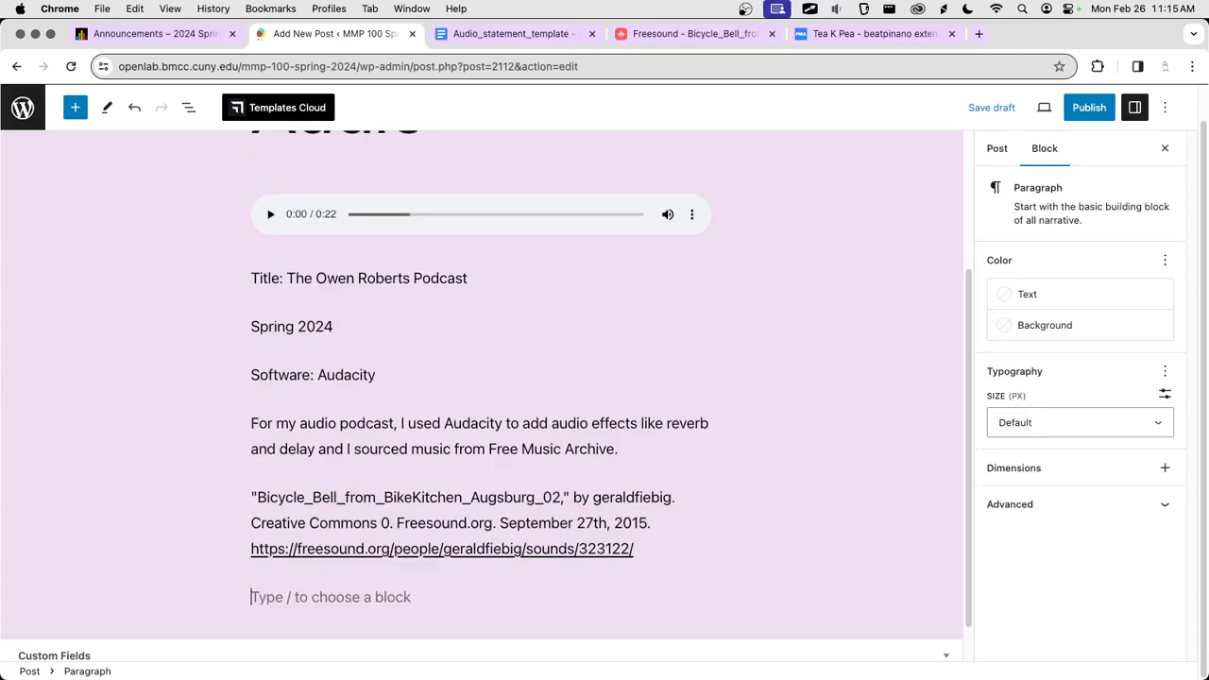
Step: Insert a paragraph reading "Credits for sounds used:" between the description and the bicycle bell credit
left_click(620, 447)
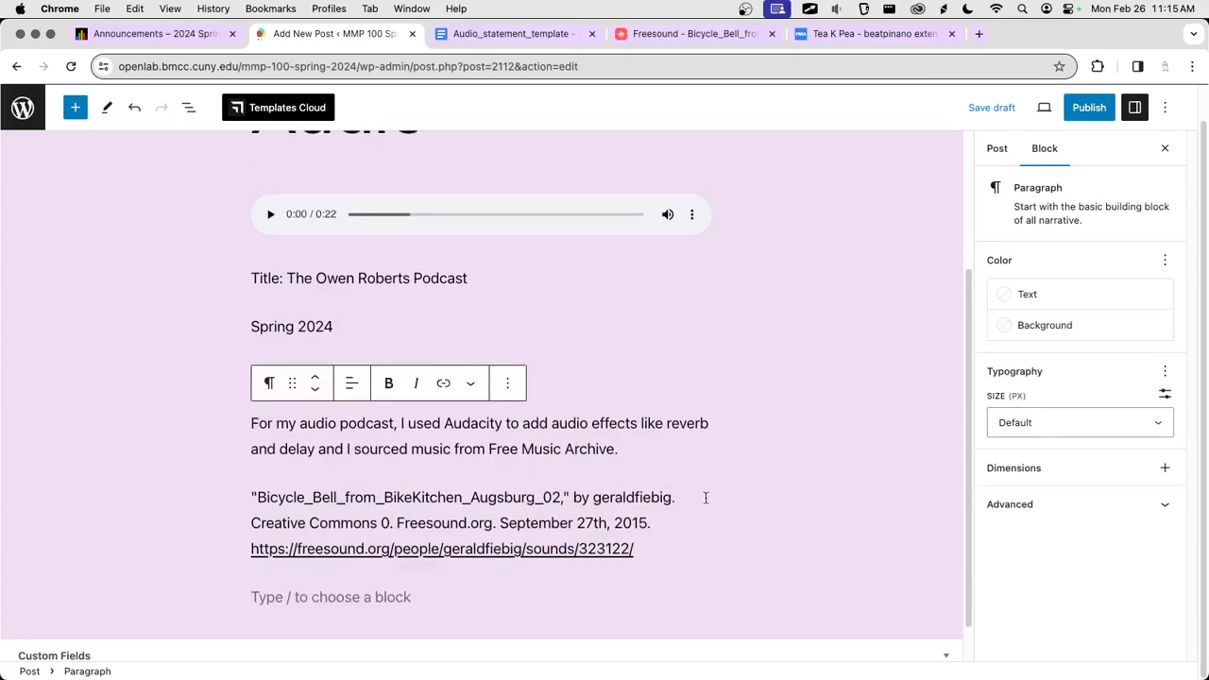
key("Return")
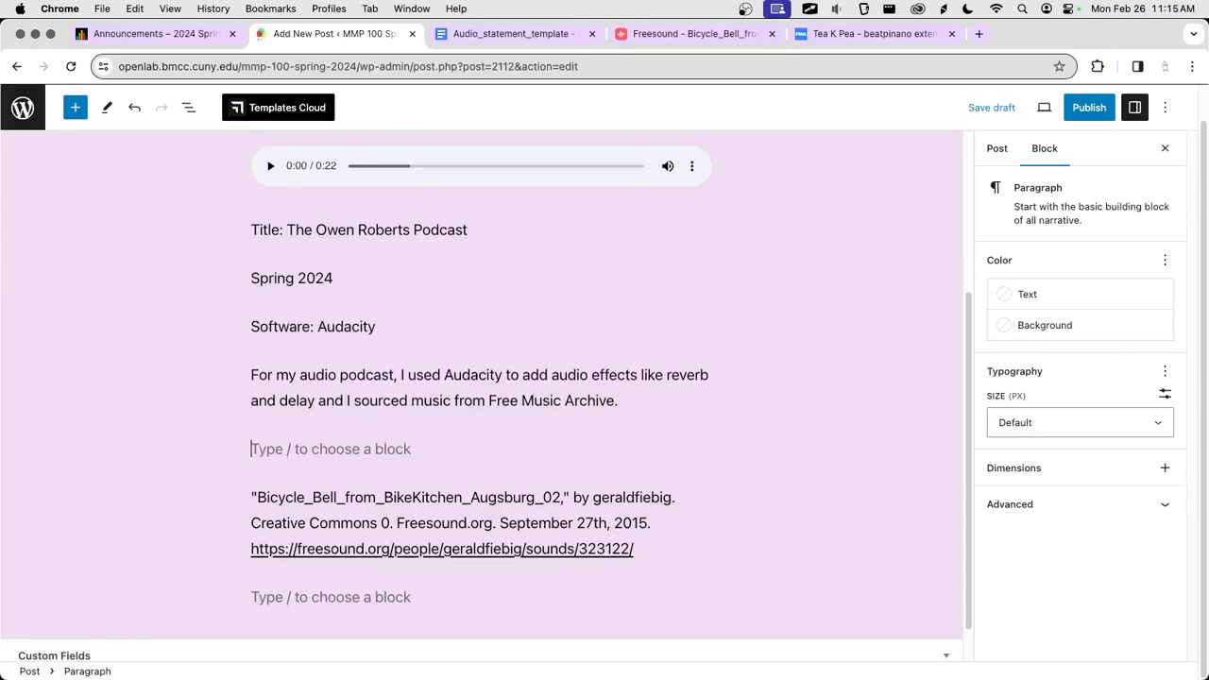
type("Sound")
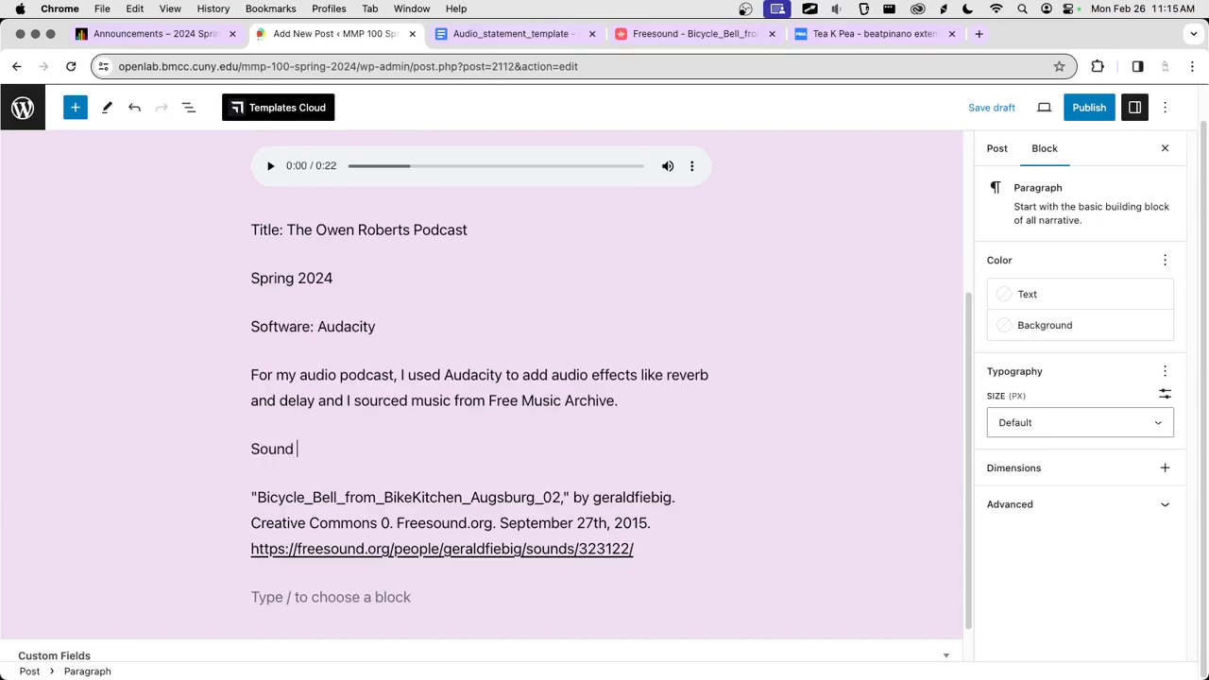
key("BackSpace")
key("BackSpace")
key("BackSpace")
key("BackSpace")
type("Credits for souind")
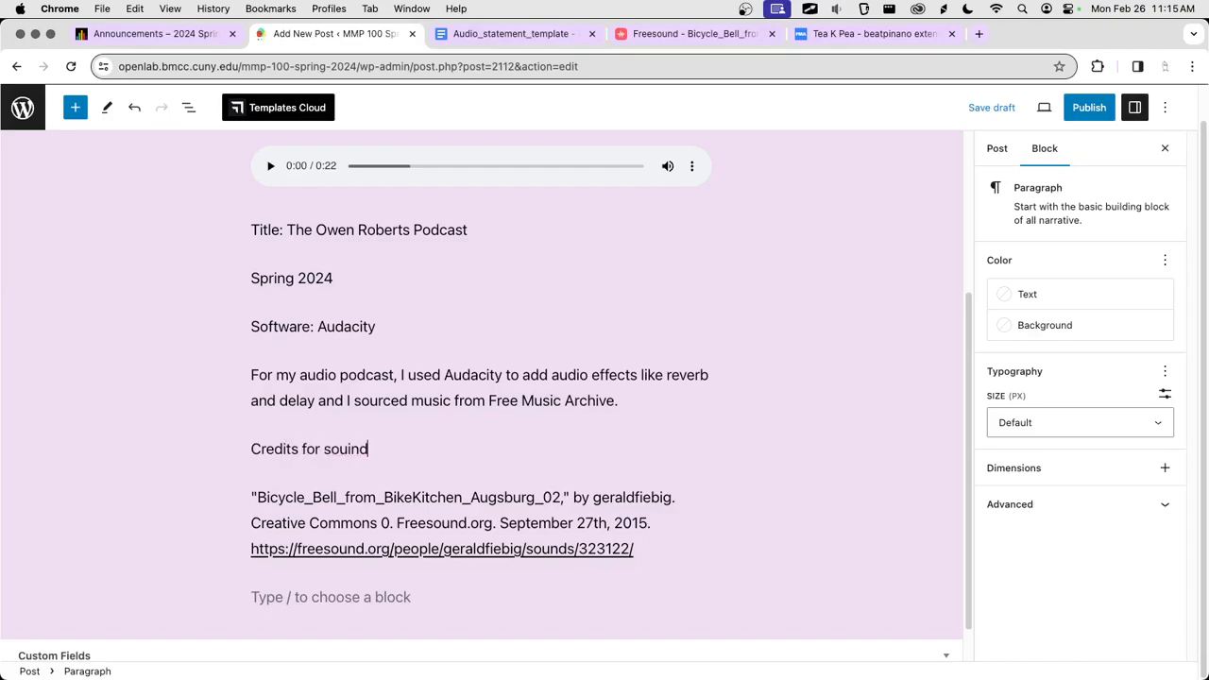
key("BackSpace")
key("BackSpace")
key("BackSpace")
type("nds used:")
Step: Place the cursor in the empty paragraph below the credit, then open the Free Music Archive track page and dismiss its donation pop-up
left_click(464, 599)
scroll(465, 600, "down", 1)
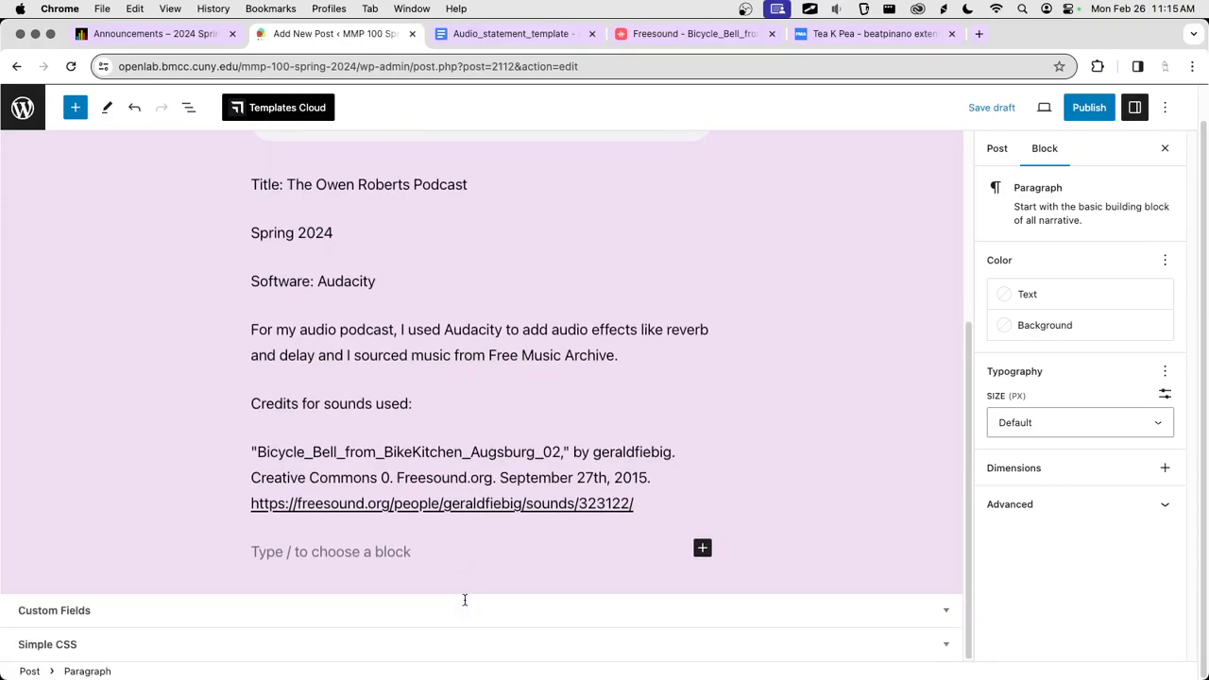
left_click(864, 33)
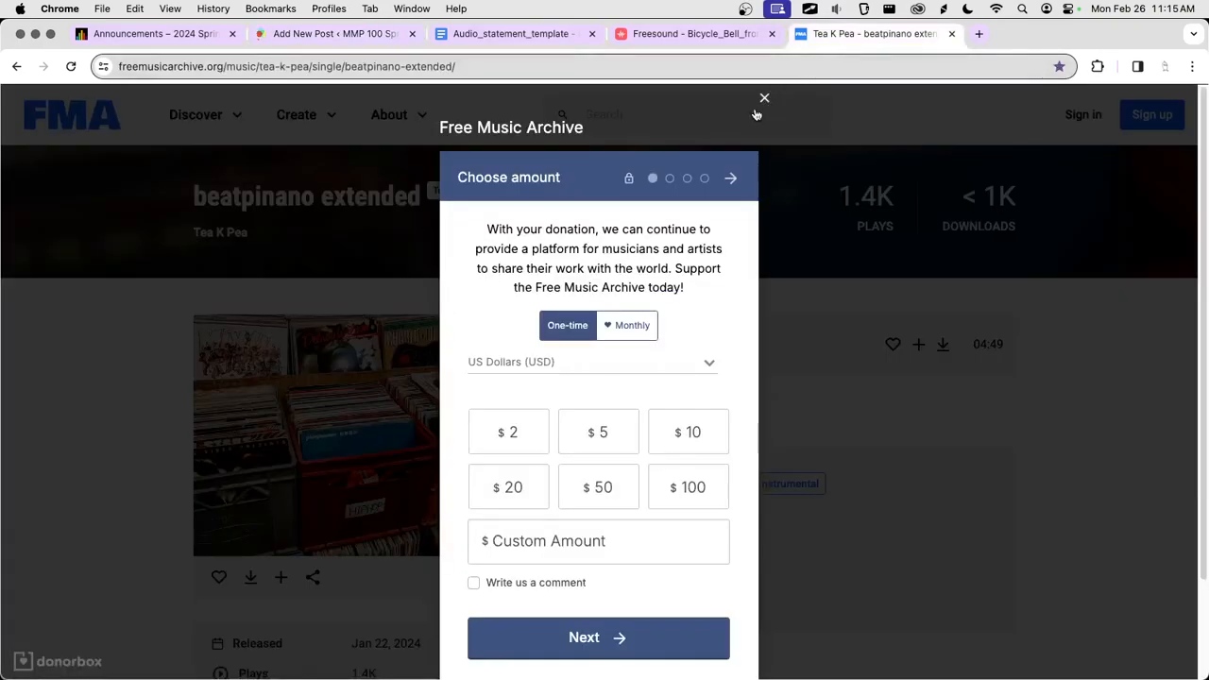
left_click(765, 100)
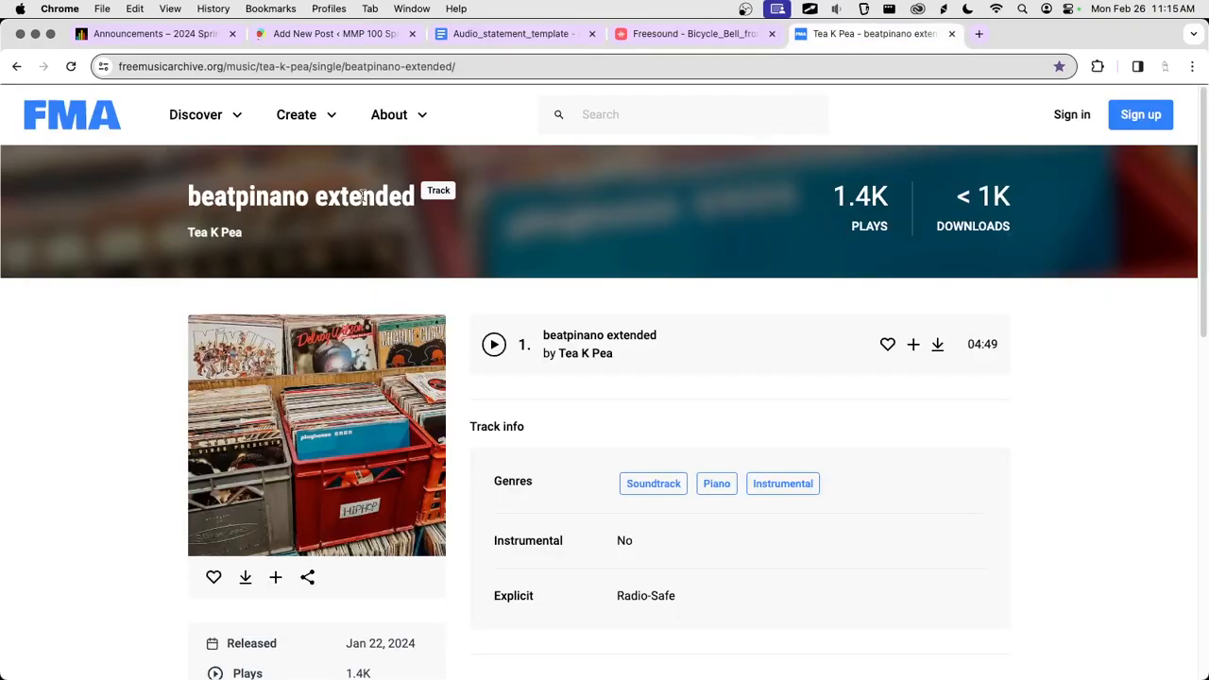
left_click_drag(408, 200, 186, 191)
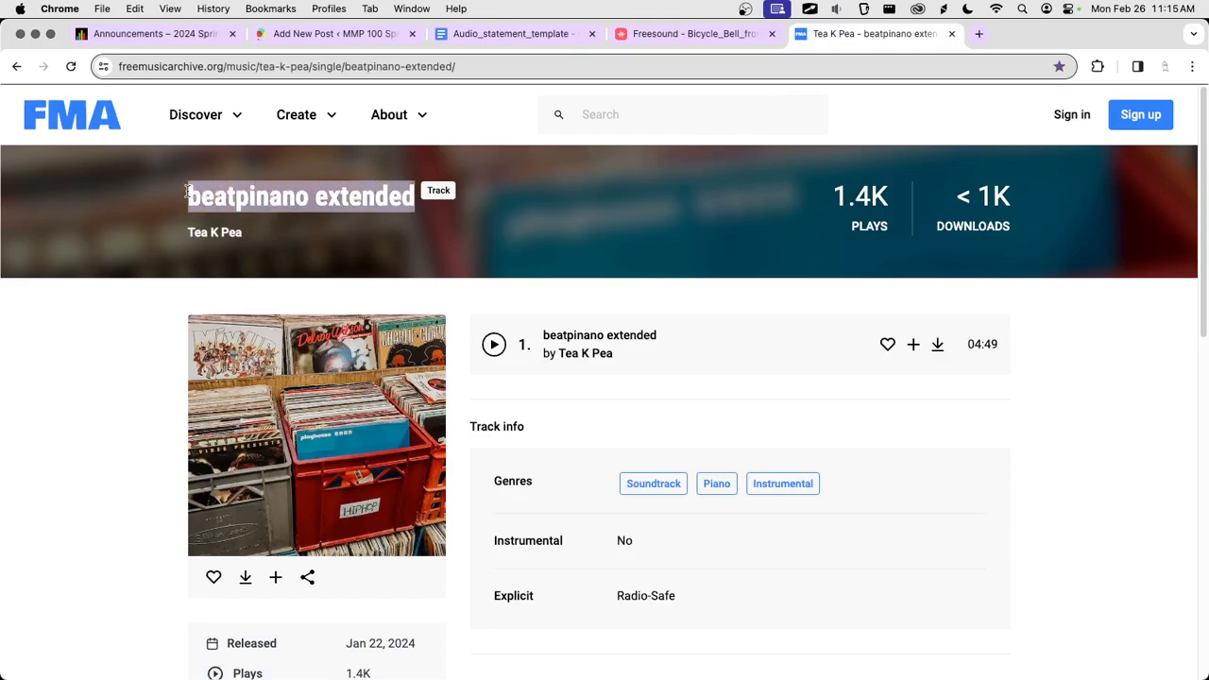
left_click(342, 34)
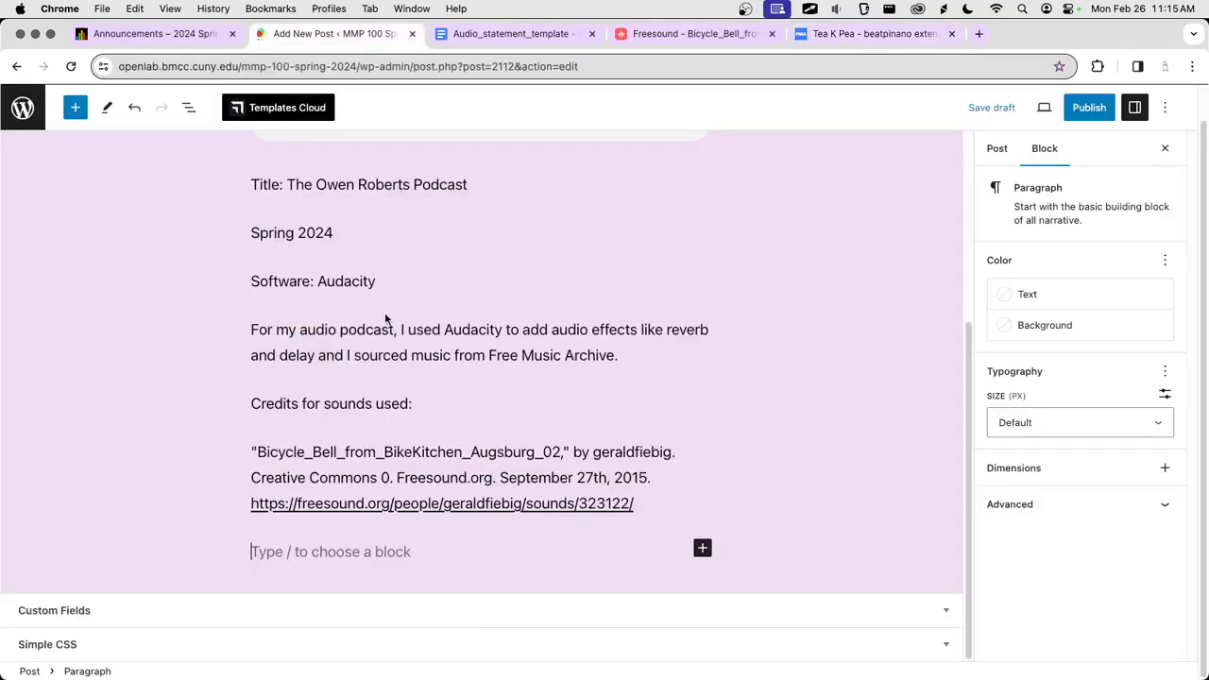
type("\"")
type("https://freesound.org/people/geraldfiebig/sounds/323122/")
key("super+z")
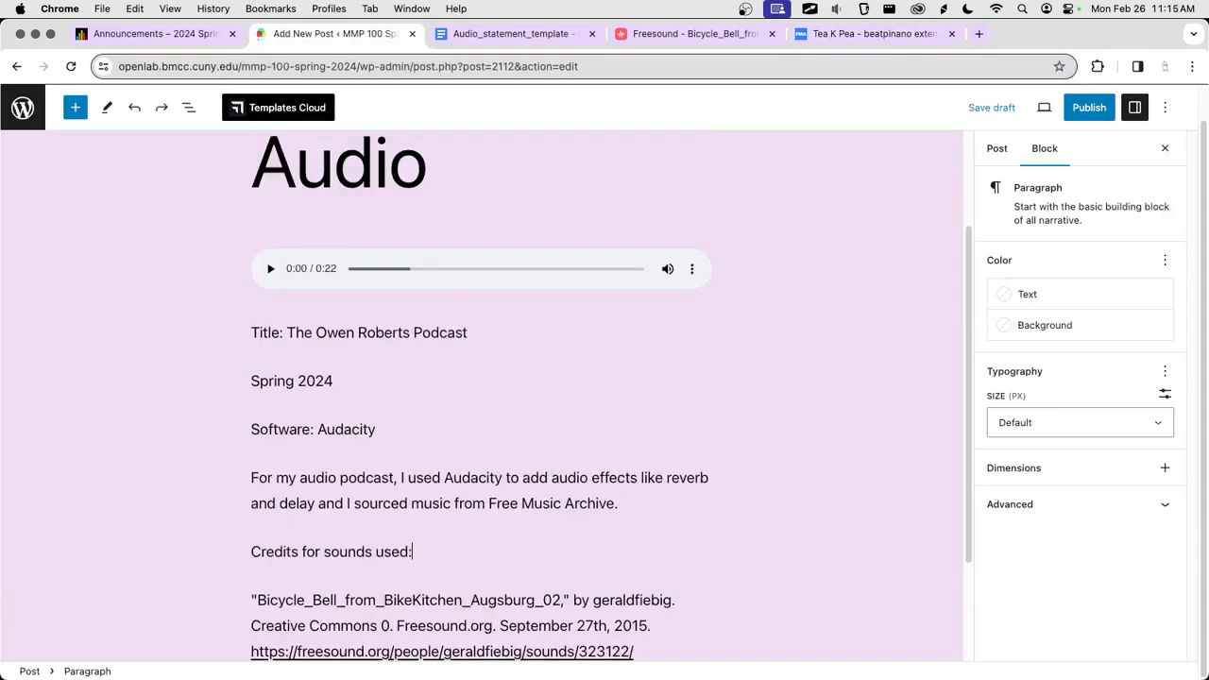
scroll(452, 559, "down", 3)
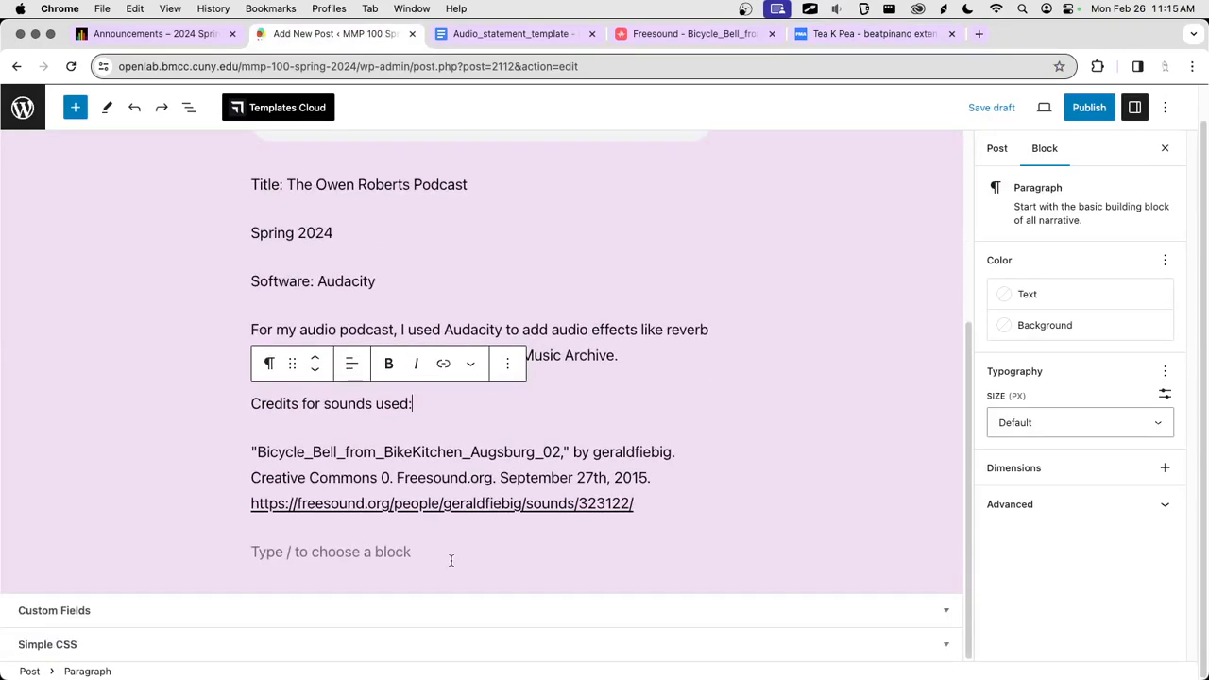
left_click(820, 38)
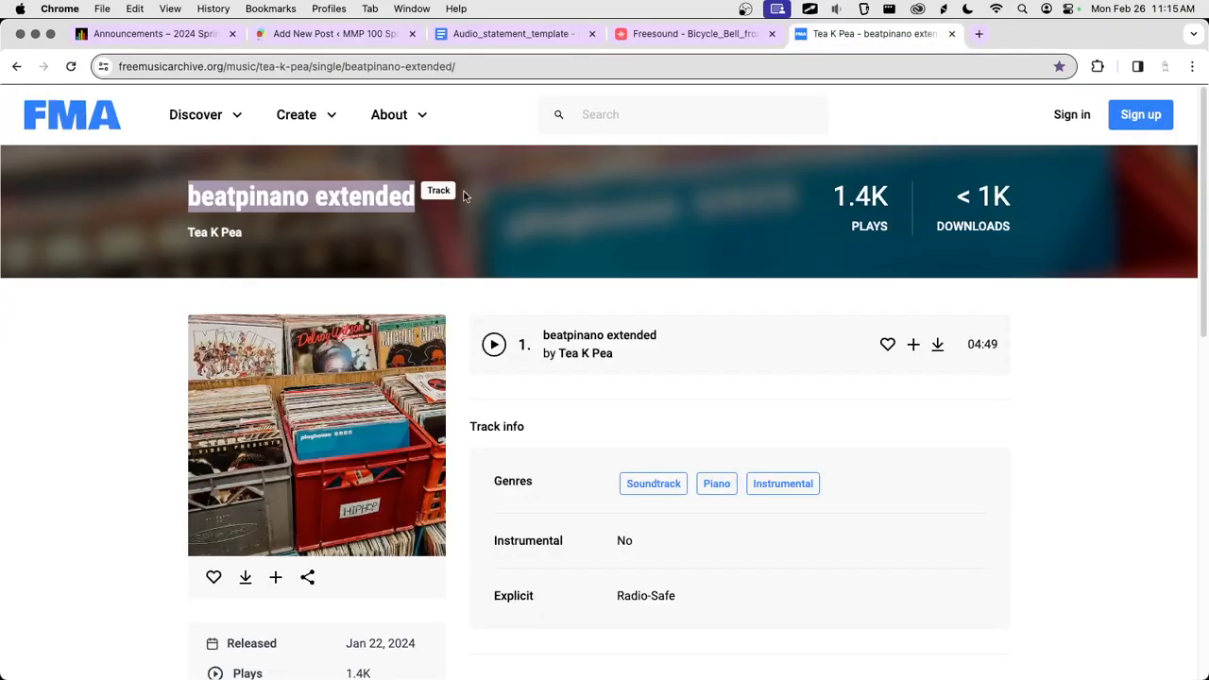
left_click(377, 35)
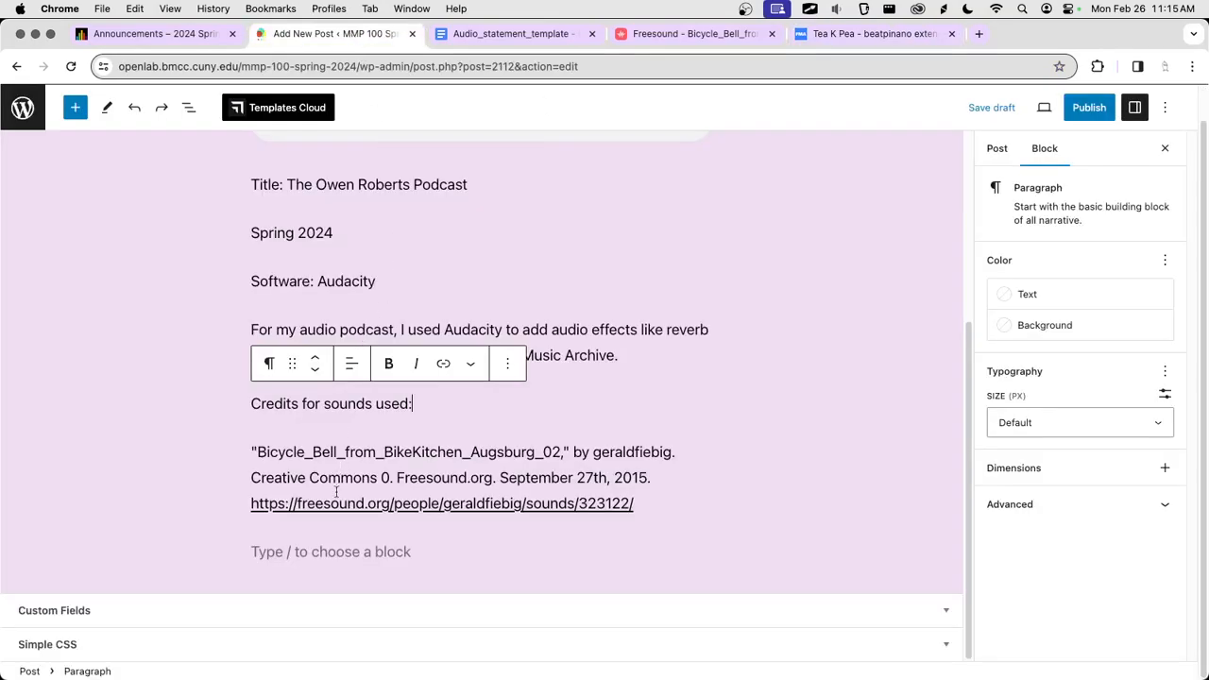
left_click(316, 546)
type("\"")
type("https://freesound.org/people/geraldfiebig/sounds/323122/")
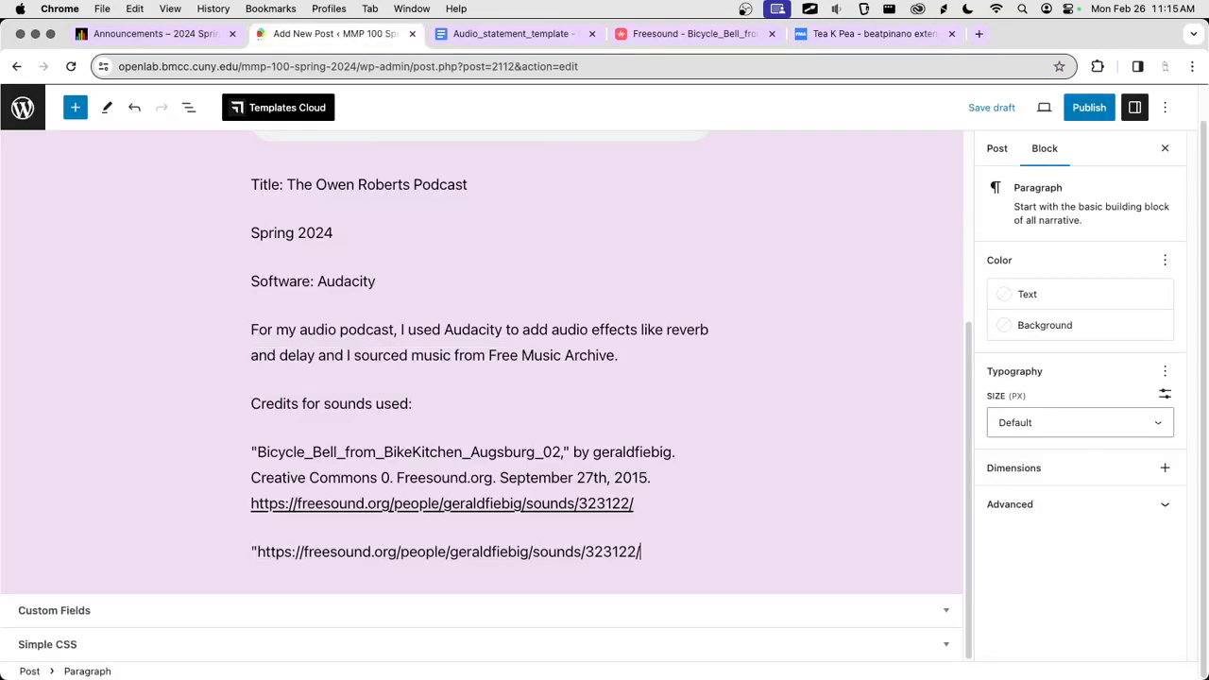
key("super+z")
scroll(346, 651, "down", 3)
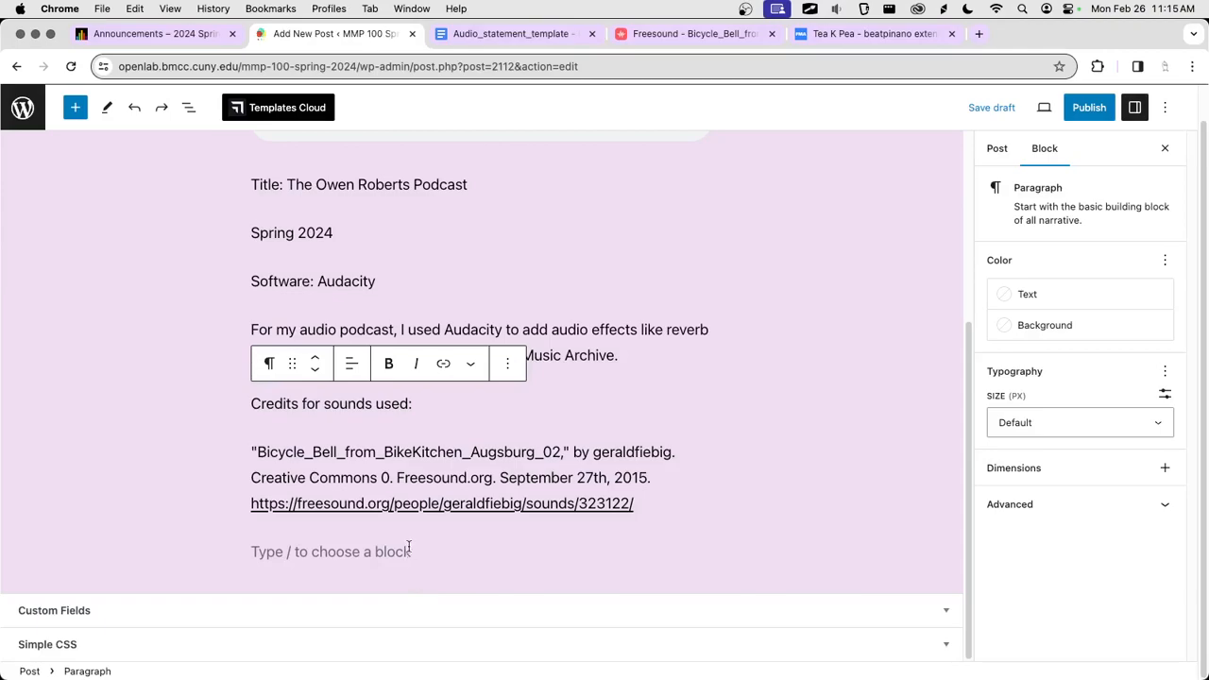
Step: Copy the track title "beatpinano extended", try pasting it after an opening quotation mark in the empty paragraph, and undo the entry
left_click(411, 552)
left_click(807, 40)
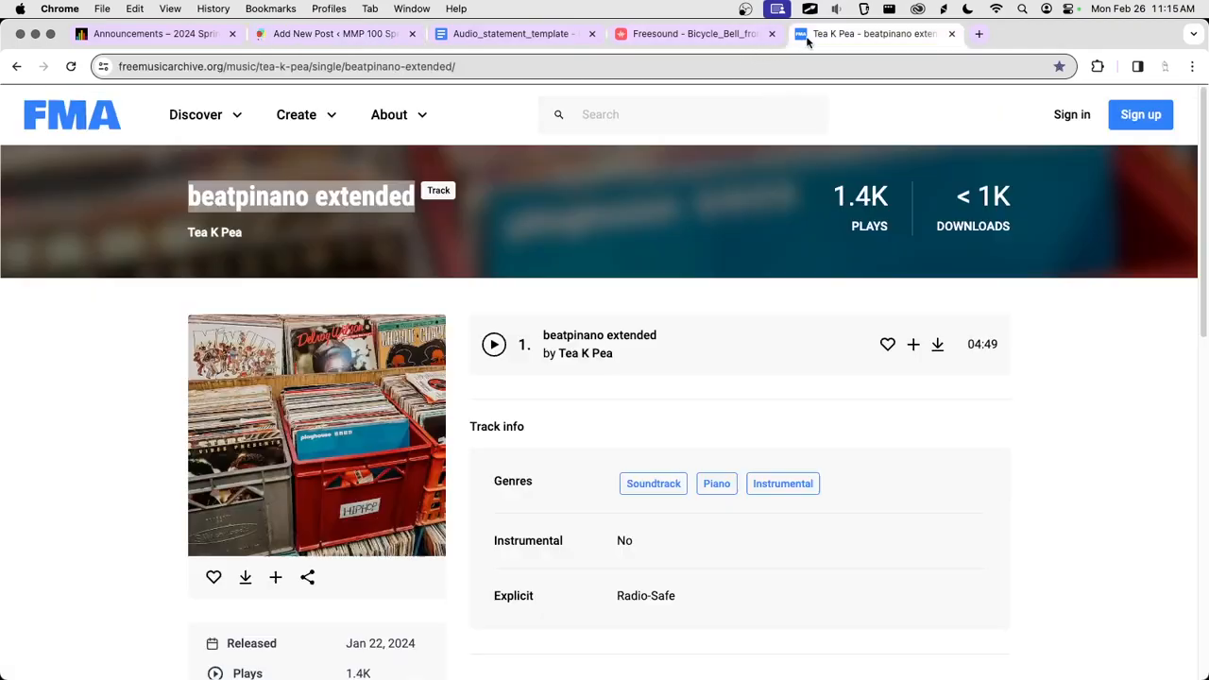
left_click(318, 217)
triple_click(342, 204)
right_click(344, 204)
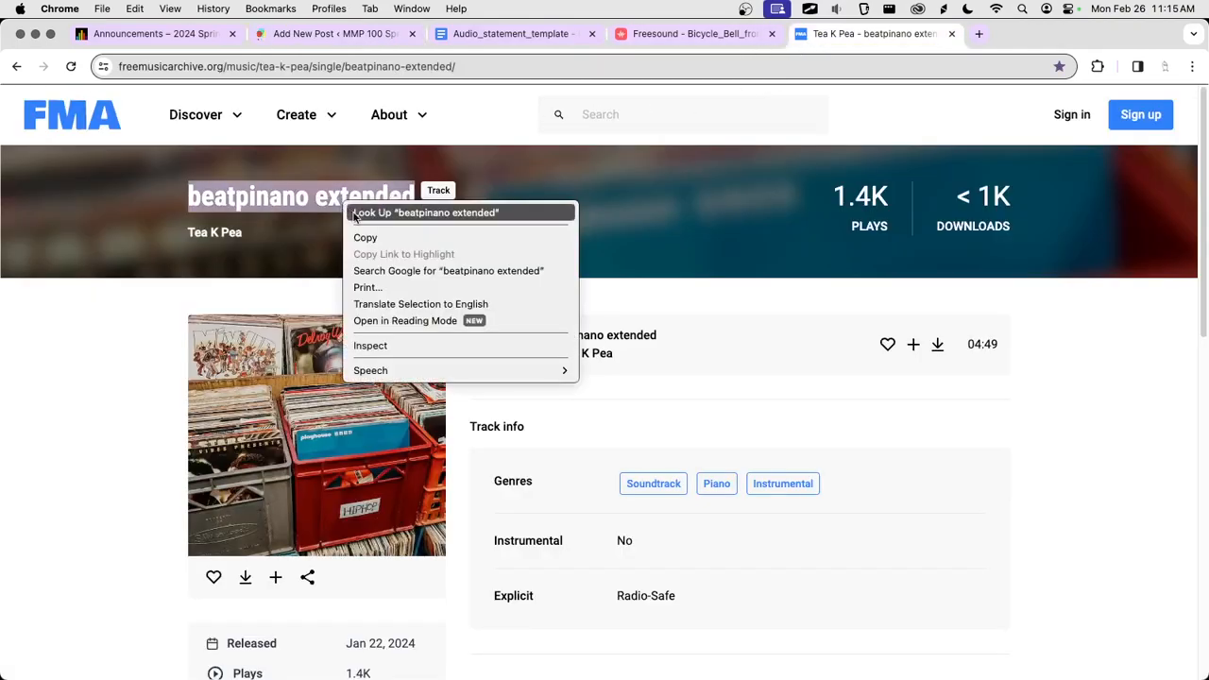
left_click(365, 237)
left_click(319, 34)
type("\"")
key("super+v")
key("super+z")
key("super+z")
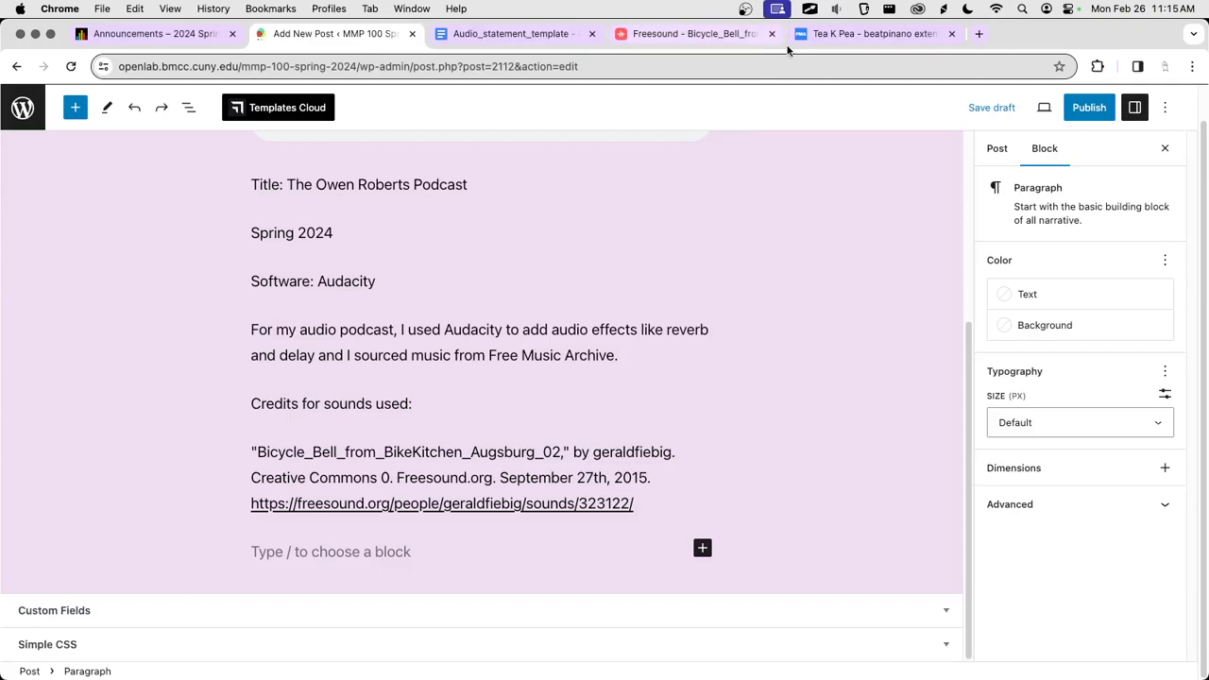
left_click(871, 34)
scroll(605, 378, "down", 5)
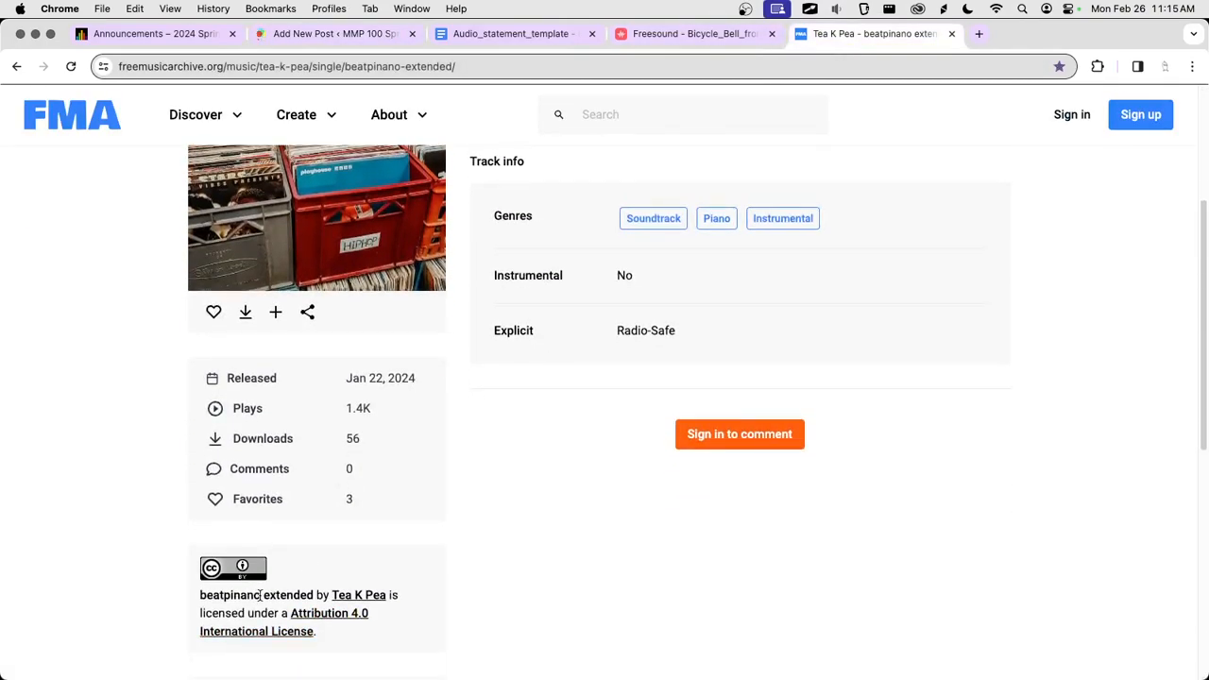
left_click_drag(314, 598, 204, 592)
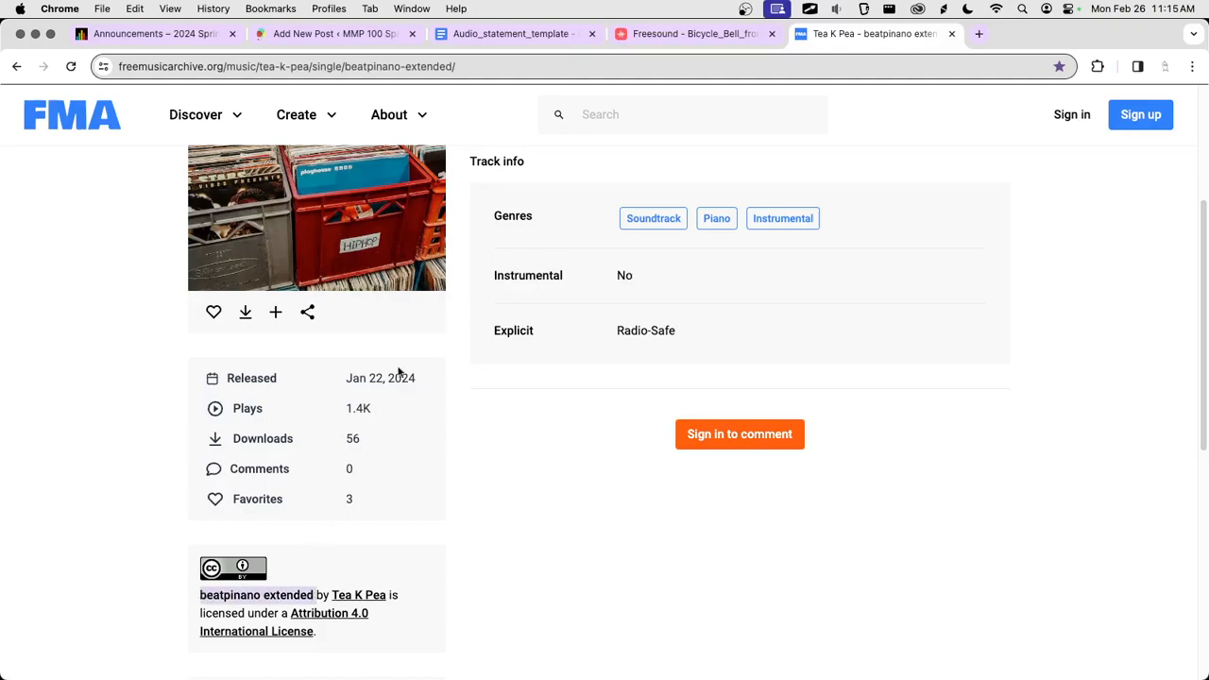
left_click(365, 45)
key("super+v")
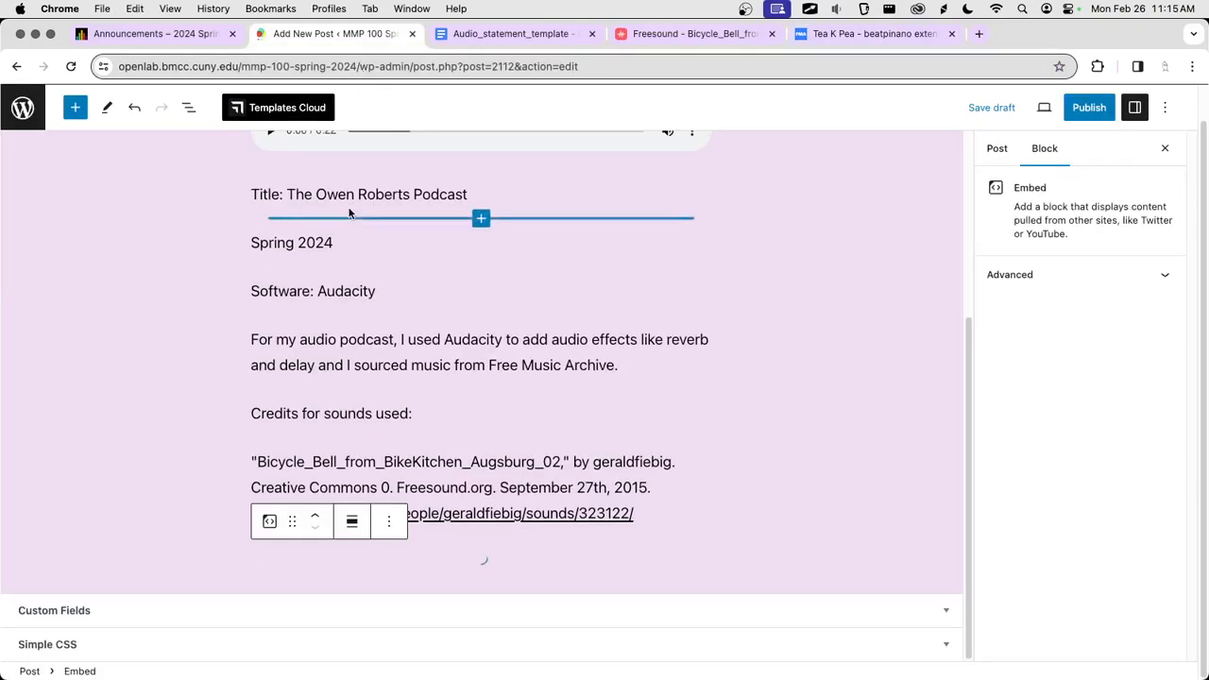
key("super+z")
scroll(356, 460, "down", 1)
scroll(355, 457, "down", 3)
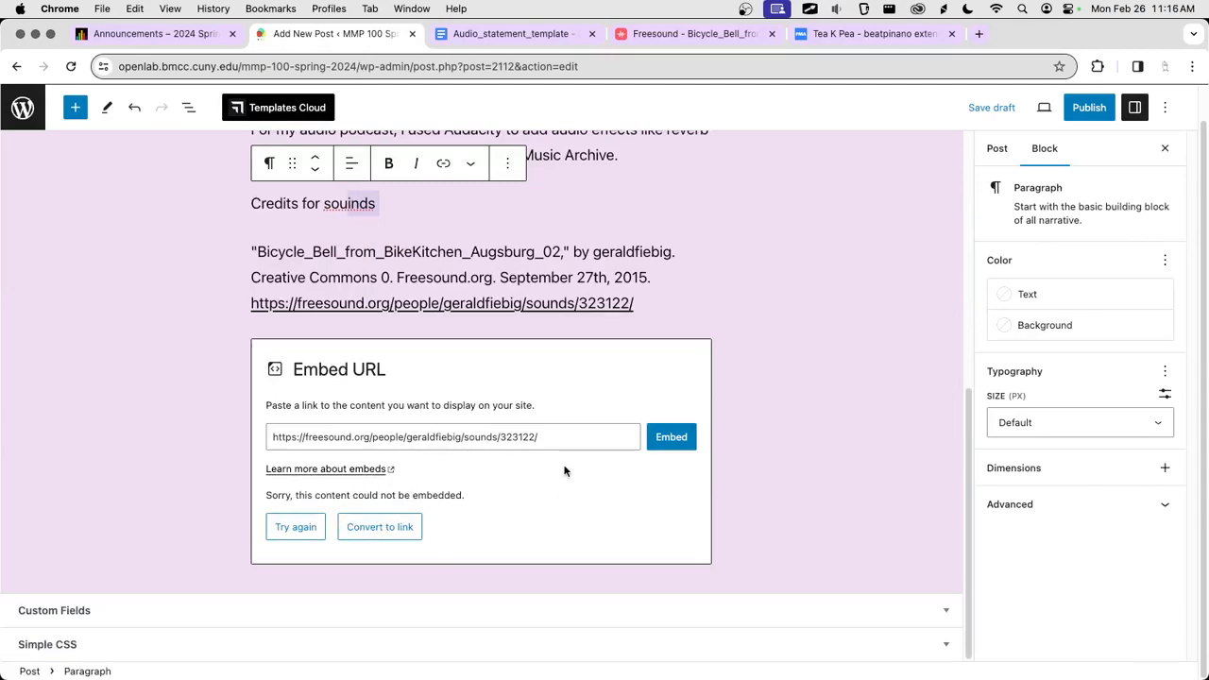
key("super+z")
key("super+z")
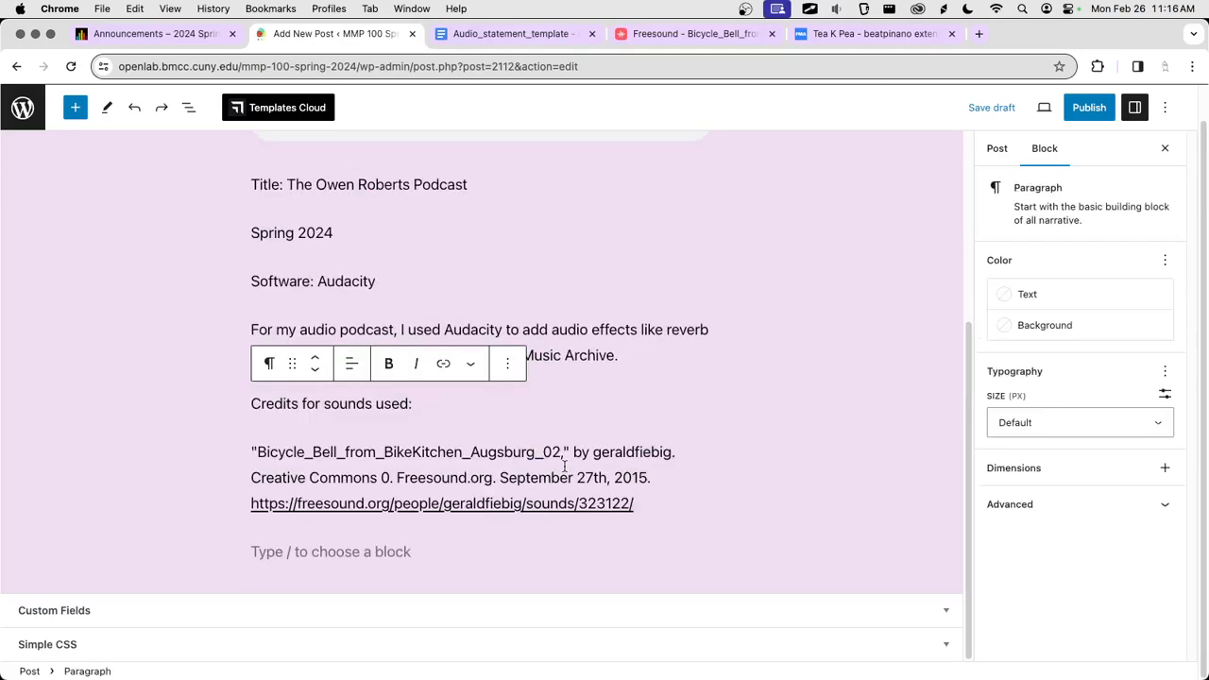
Step: Start a second credit in the empty paragraph below the bicycle bell credit, reading "beatpinano extended," by Tea K Pea
left_click(404, 563)
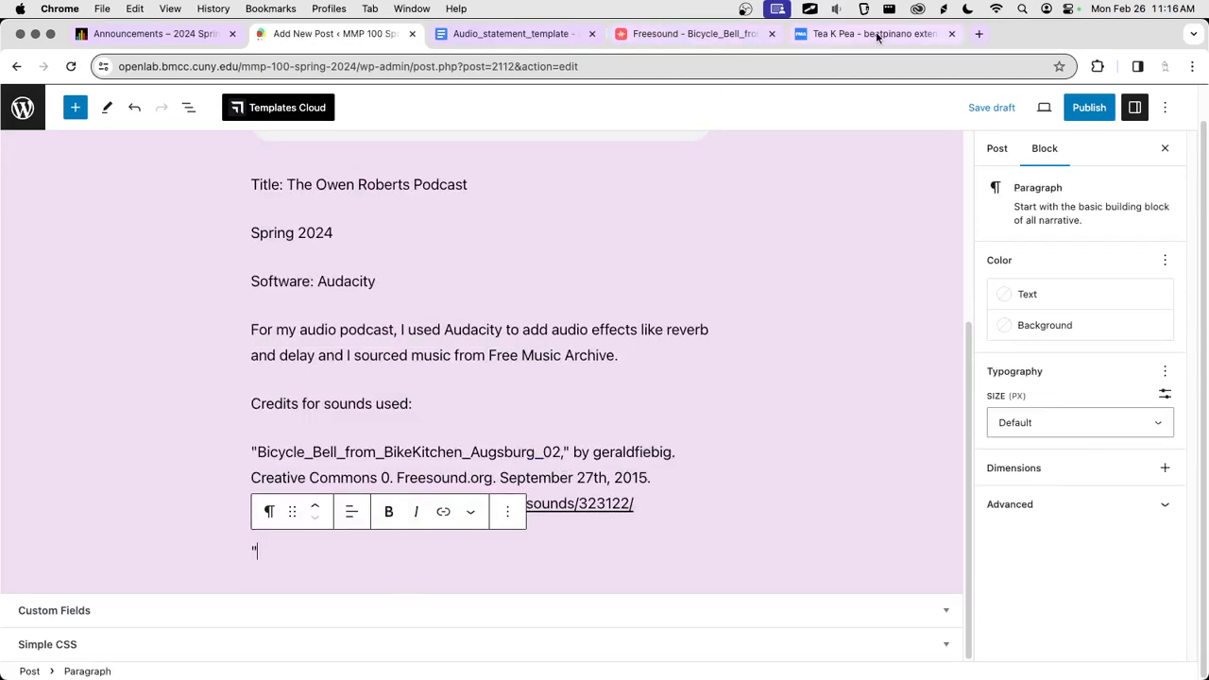
left_click(875, 35)
scroll(544, 227, "up", 3)
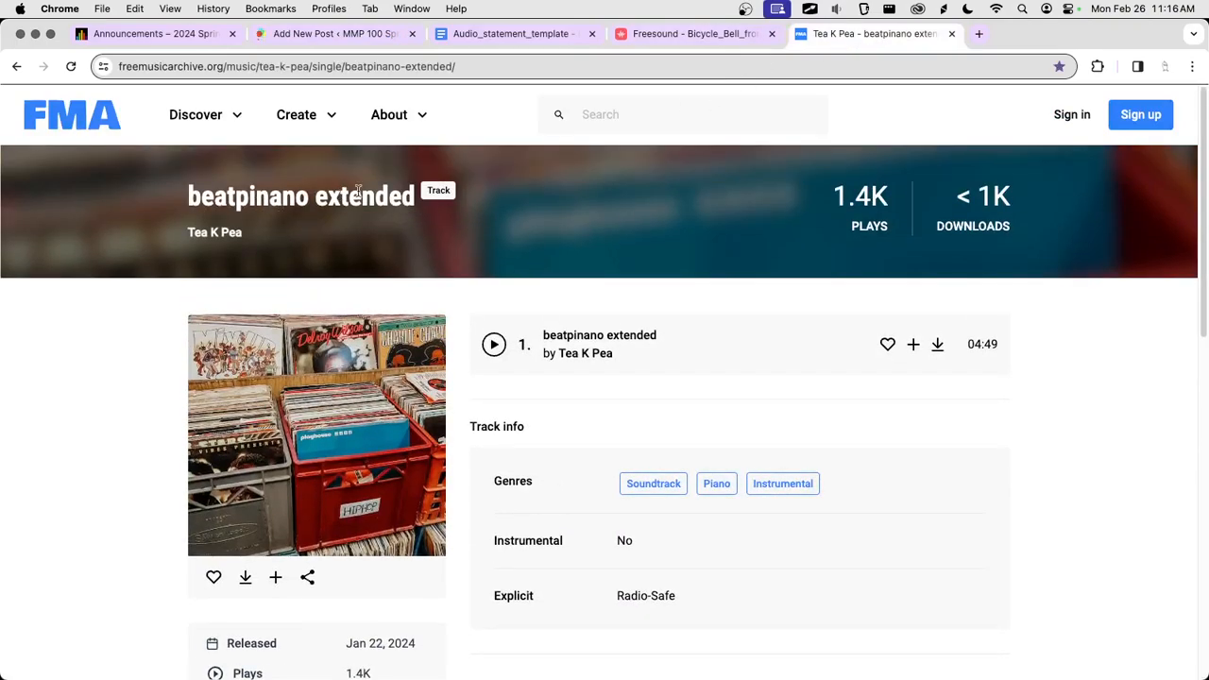
left_click(347, 36)
type("beatpinano ex")
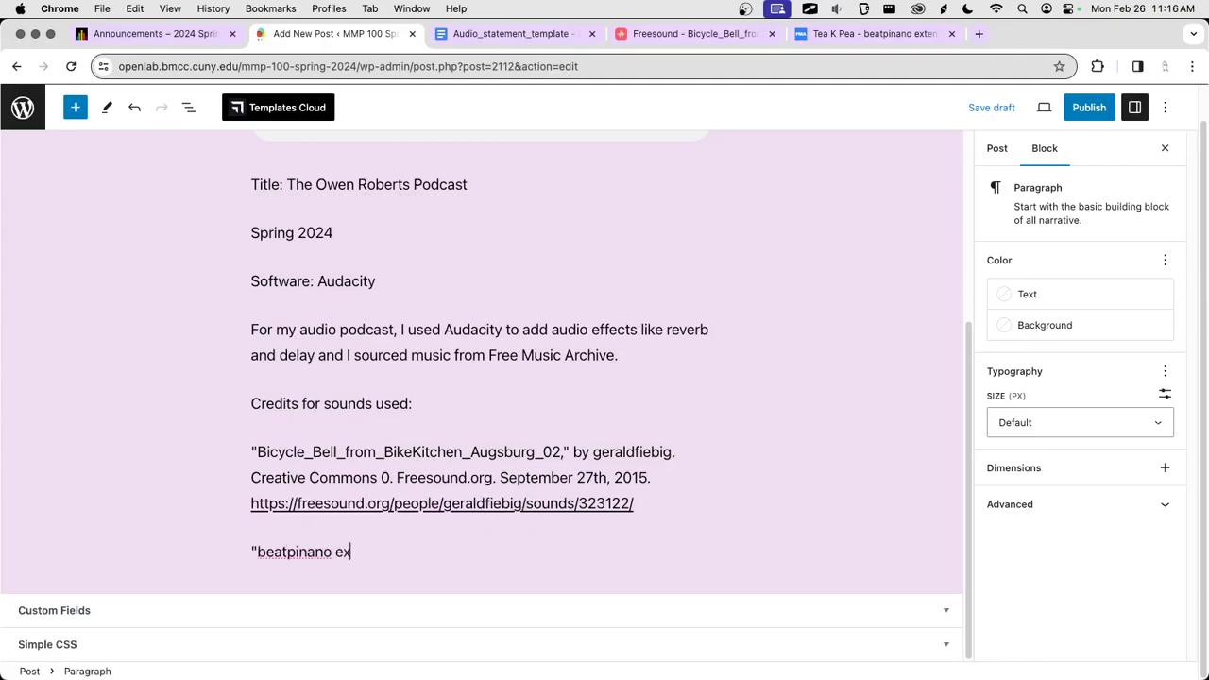
type("tended,\" by")
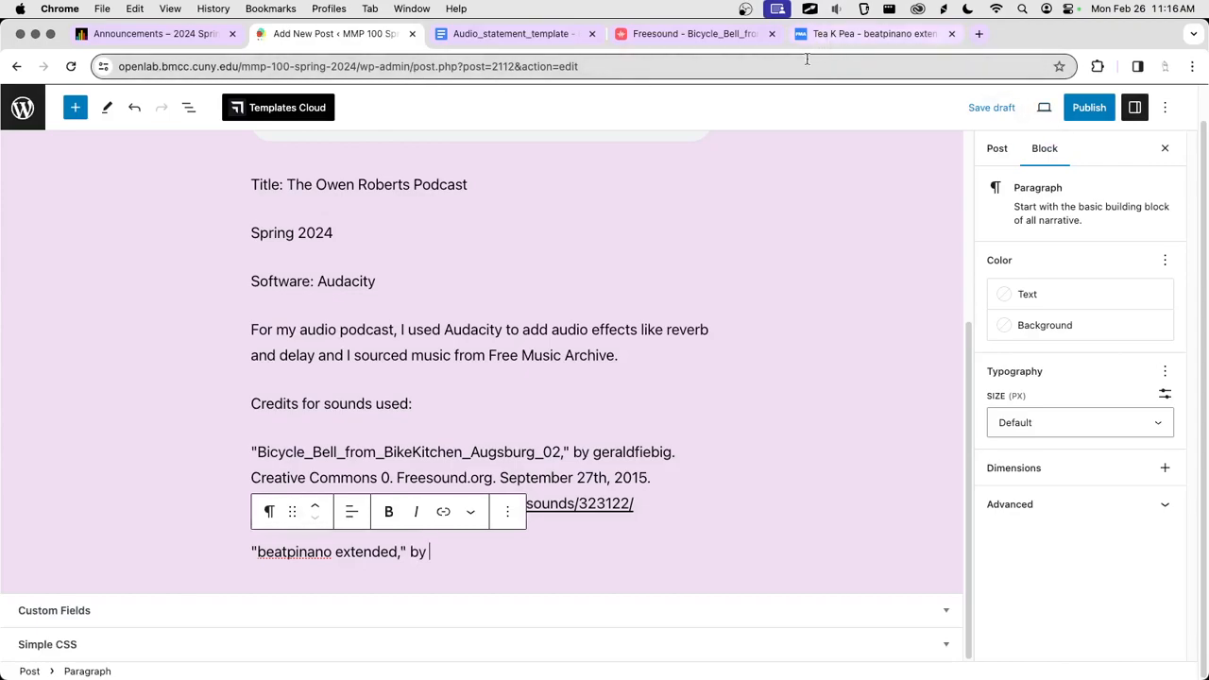
type(" Tea K Pea.")
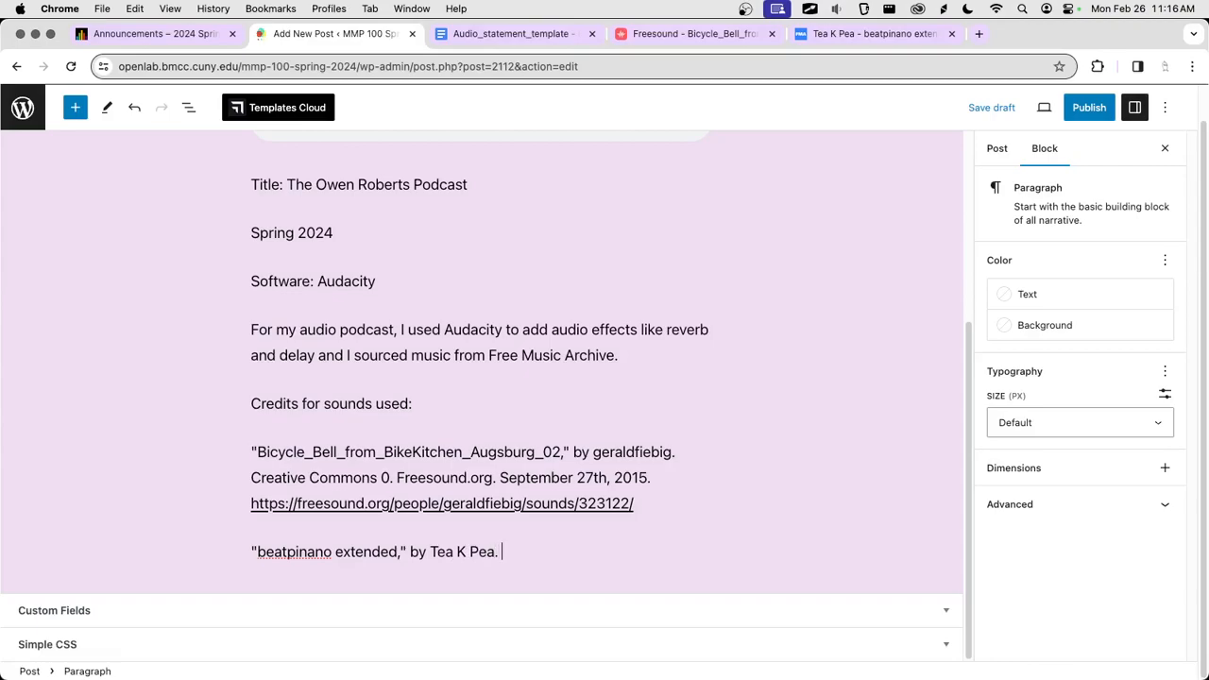
Step: Copy the licence name from the track's linked Creative Commons page and append "CC BY 4.0 DEED." to the credit
scroll(661, 221, "up", 1)
left_click(864, 34)
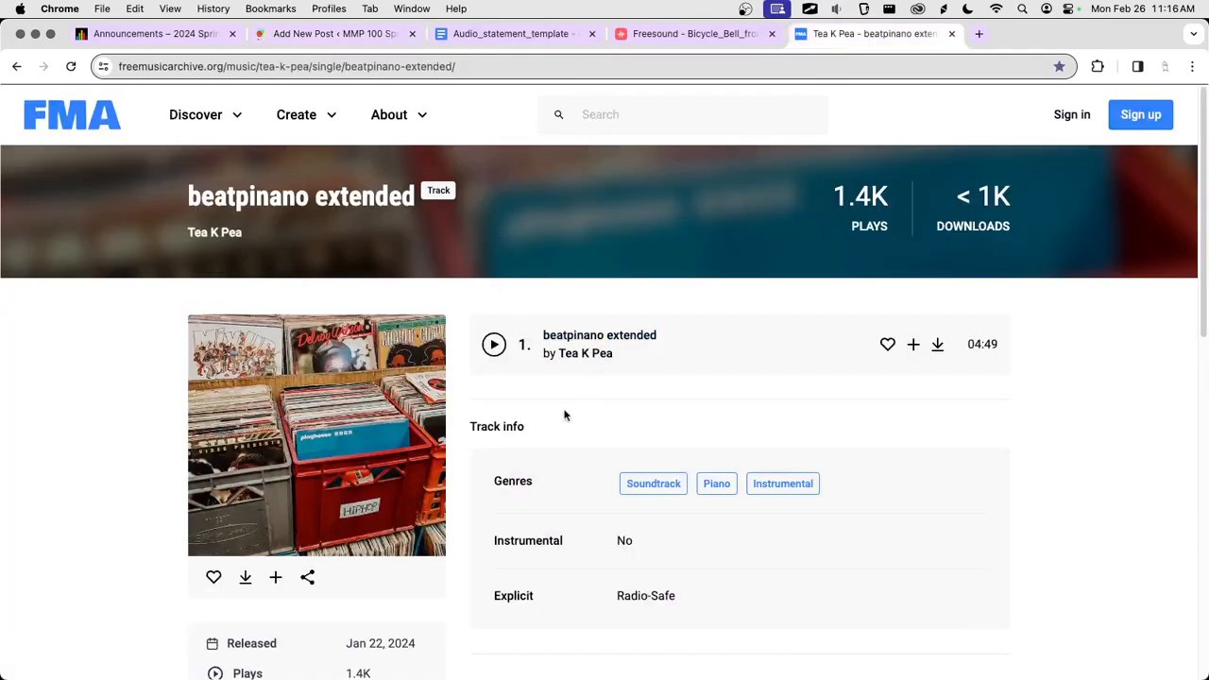
scroll(567, 416, "down", 5)
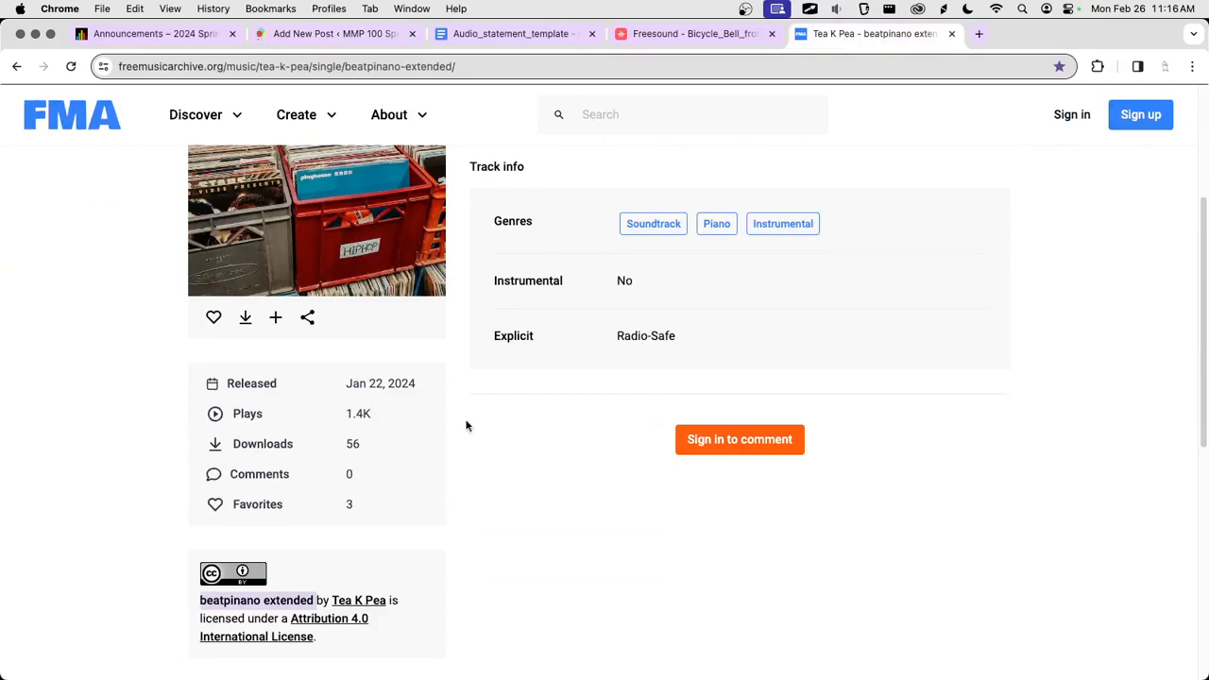
left_click(307, 635)
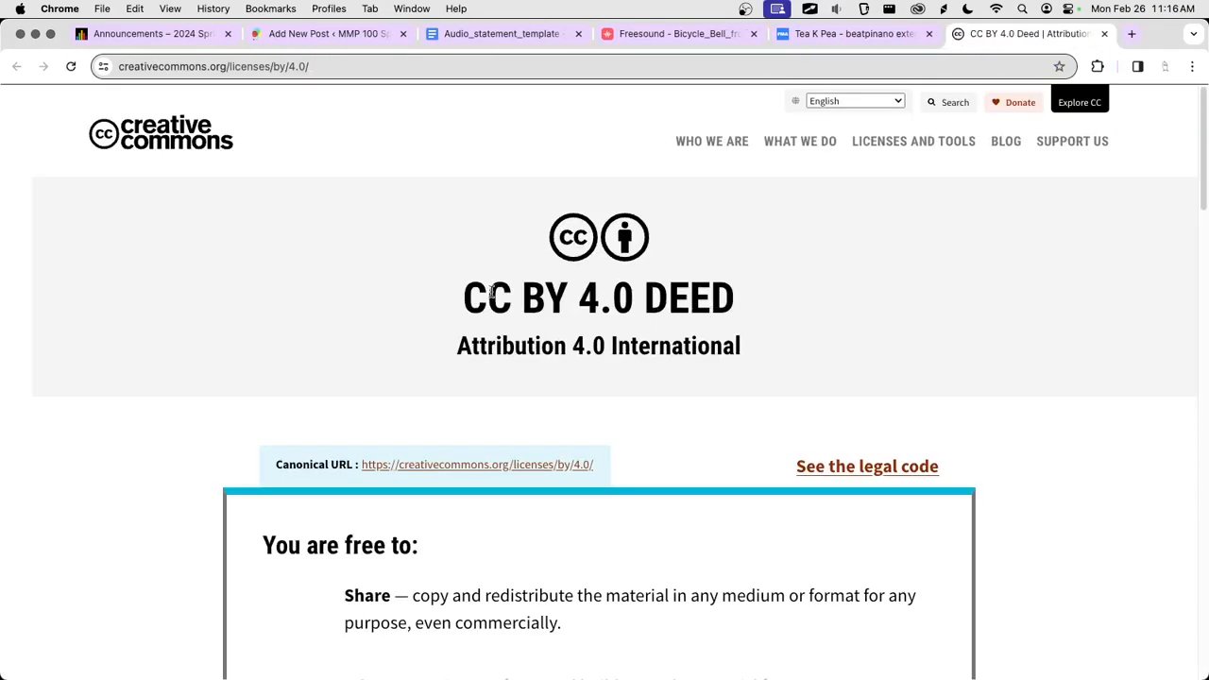
left_click_drag(464, 296, 743, 292)
key("super+c")
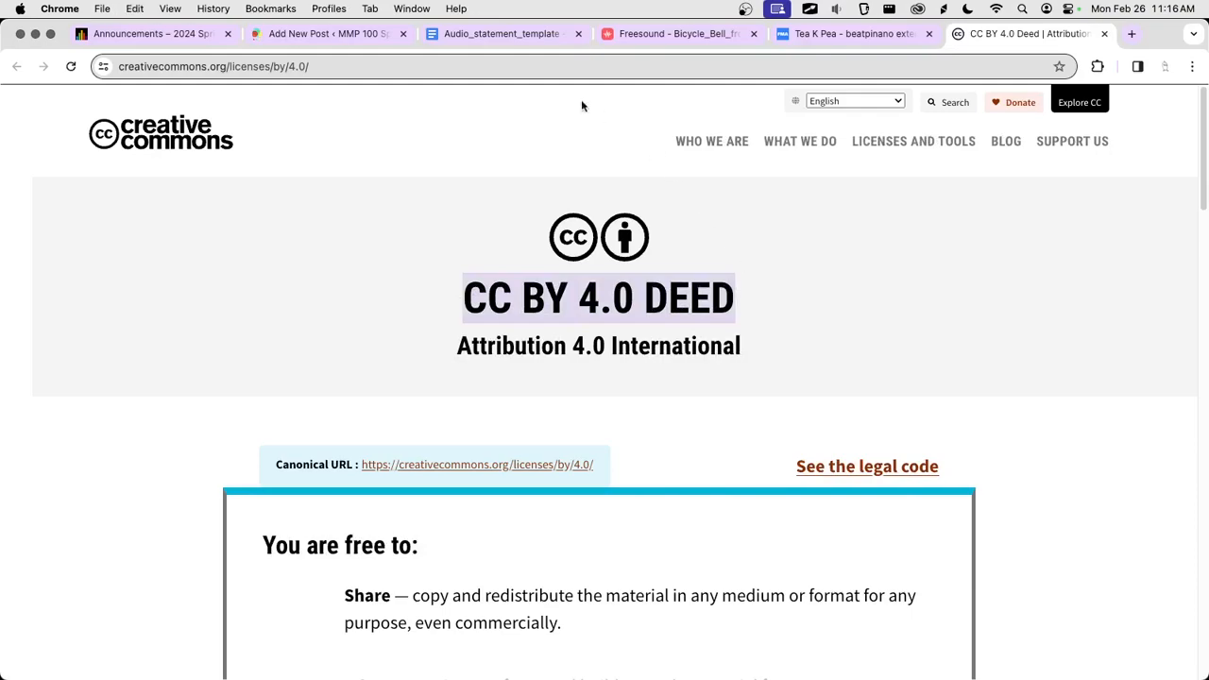
left_click(373, 37)
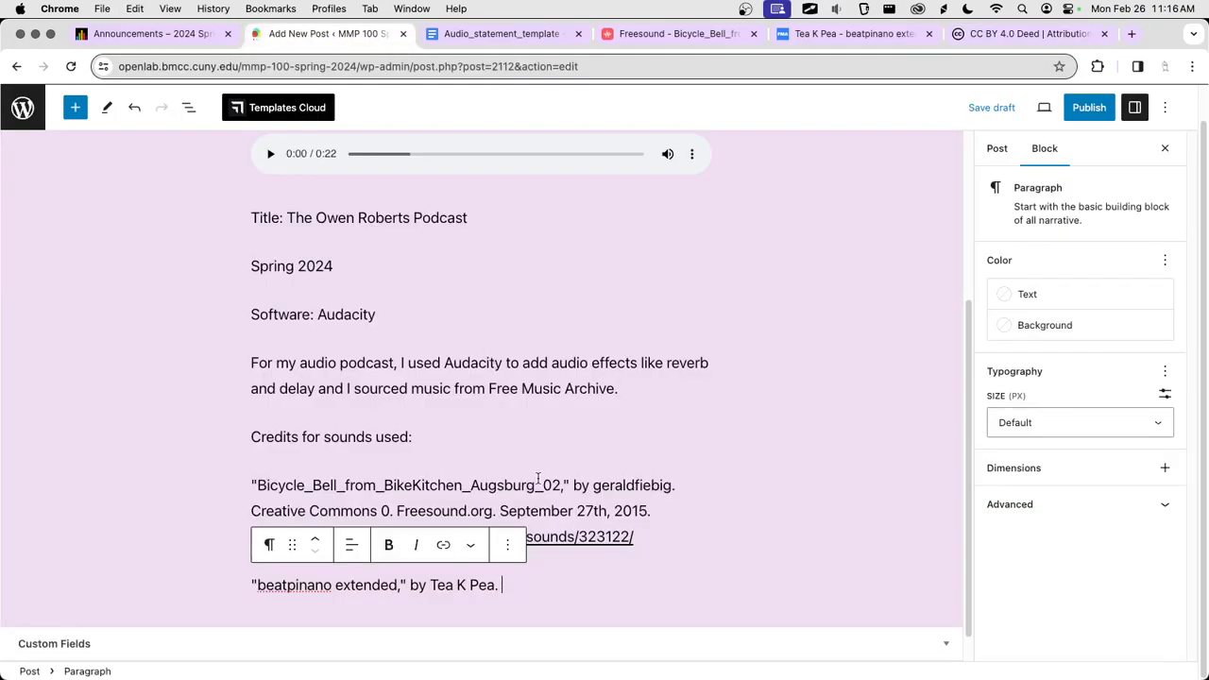
key("super+v")
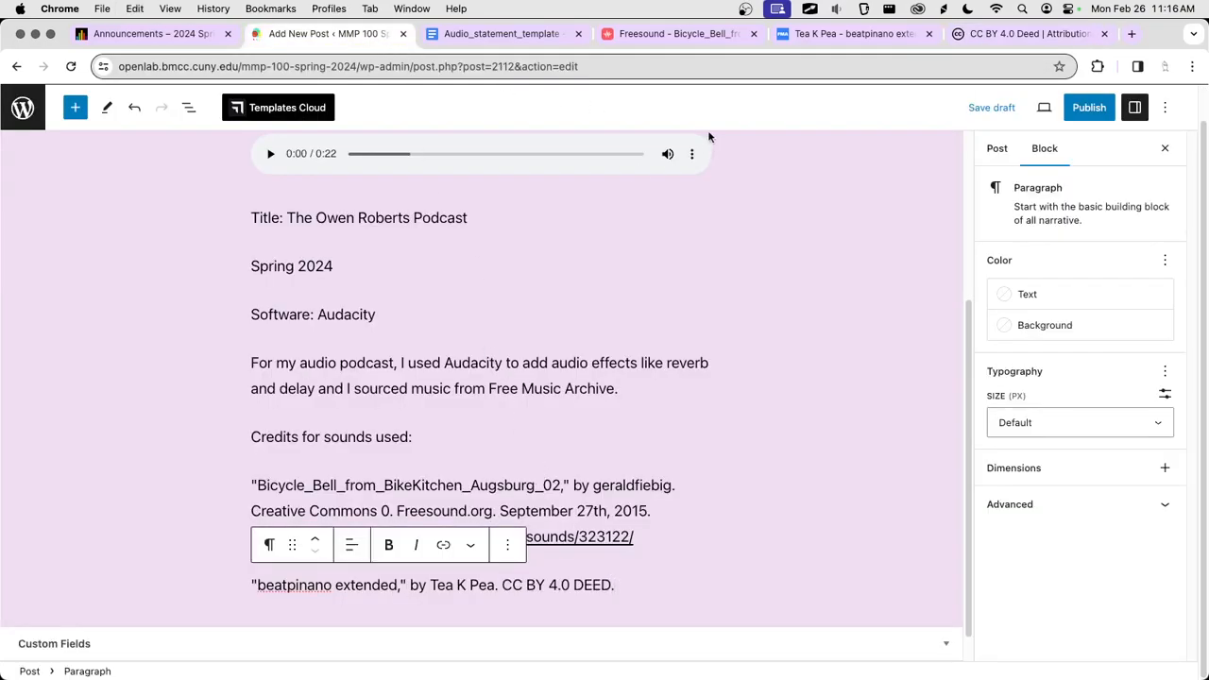
Step: Check the citation format in the Audio_statement_template document and append the website title "FreeMusicArchive.com." to the beatpinano credit
left_click(850, 34)
left_click(499, 34)
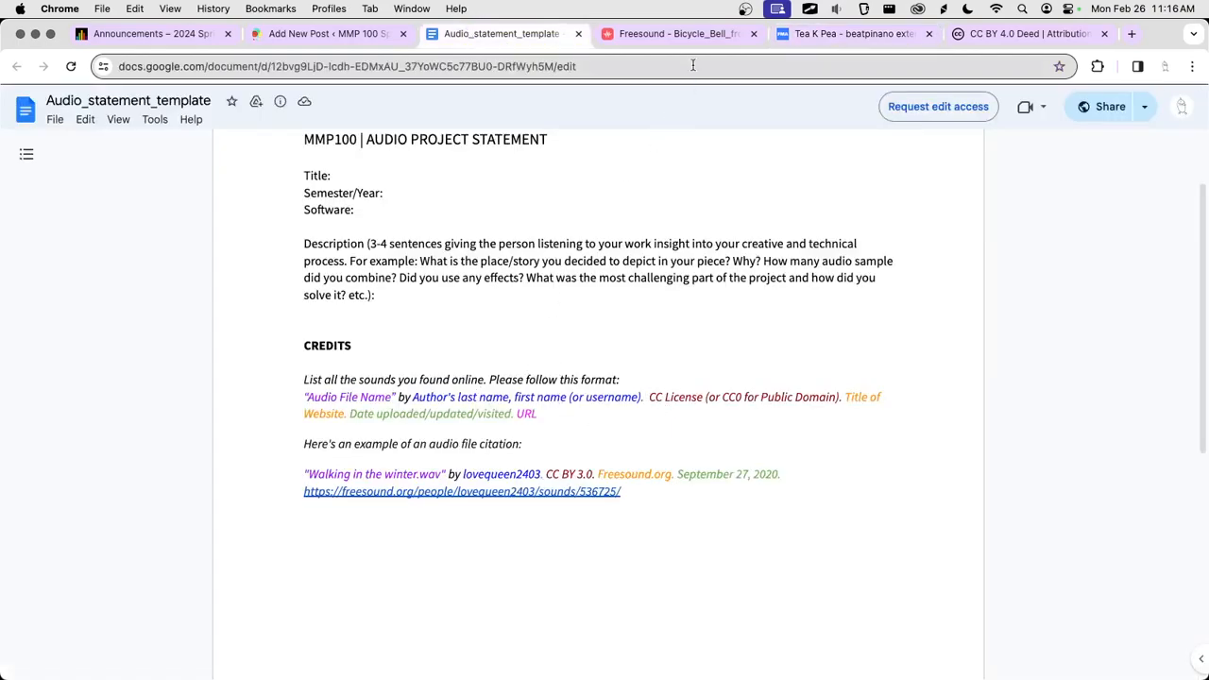
left_click(364, 34)
type("F")
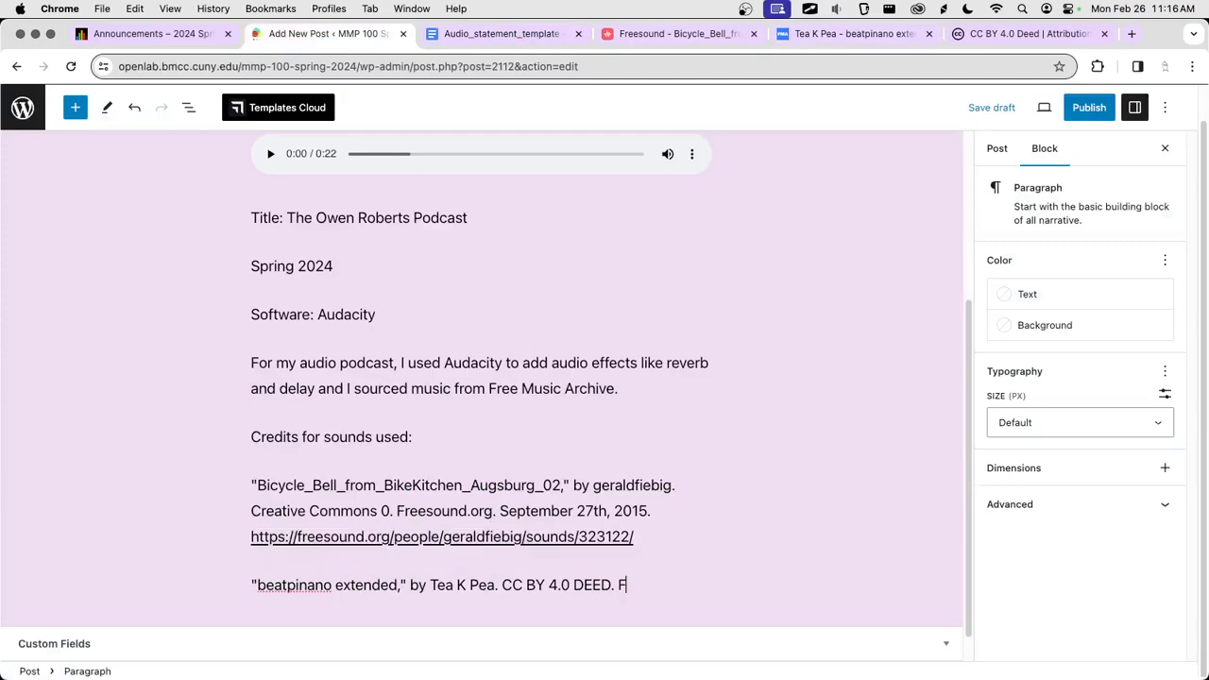
type("ree Mu")
type("Mus")
type("icArchive.com.")
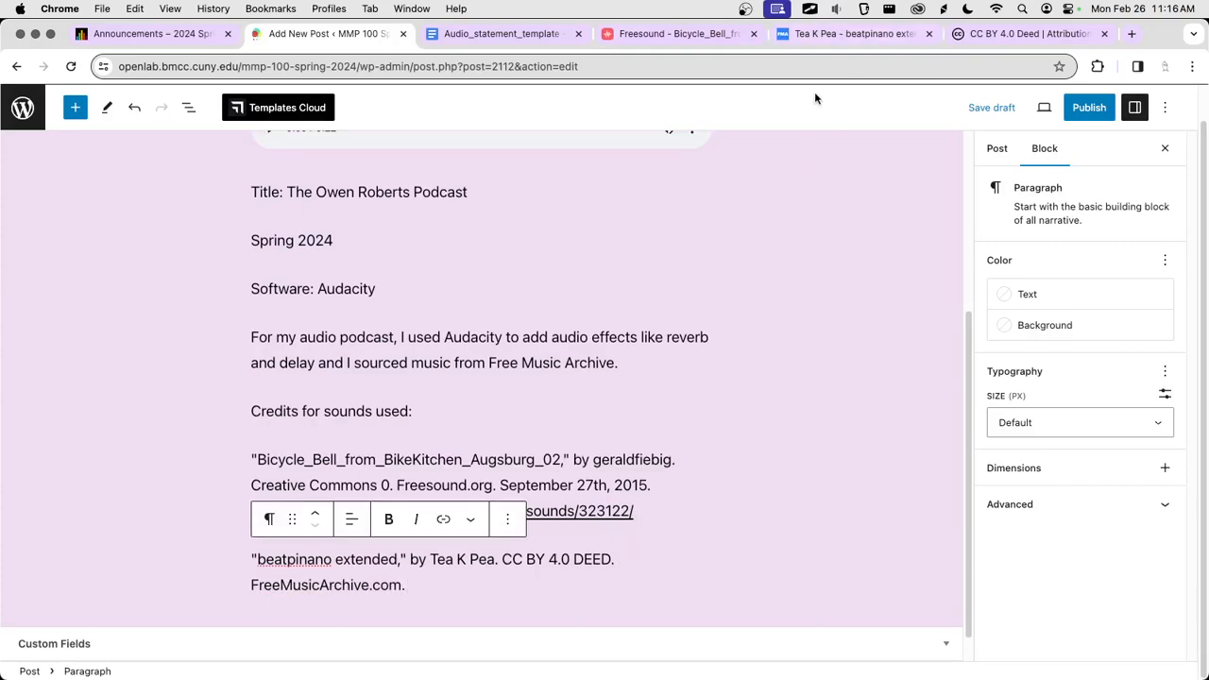
left_click(825, 34)
scroll(373, 427, "down", 2)
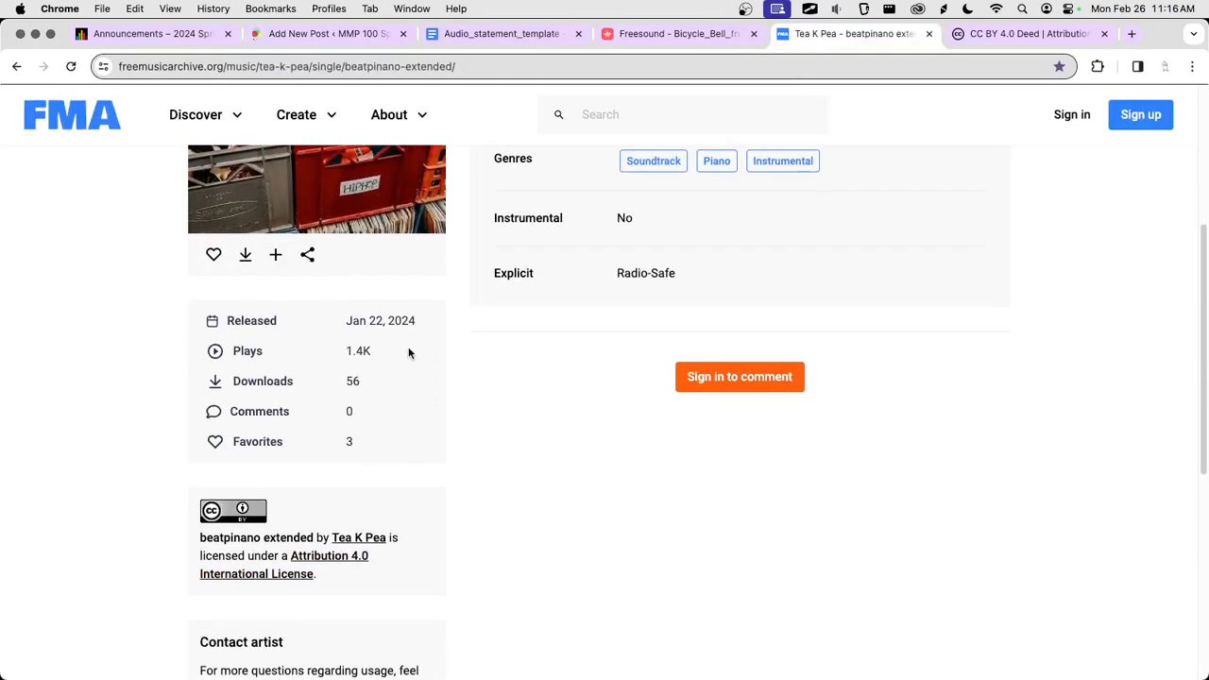
left_click_drag(418, 318, 351, 317)
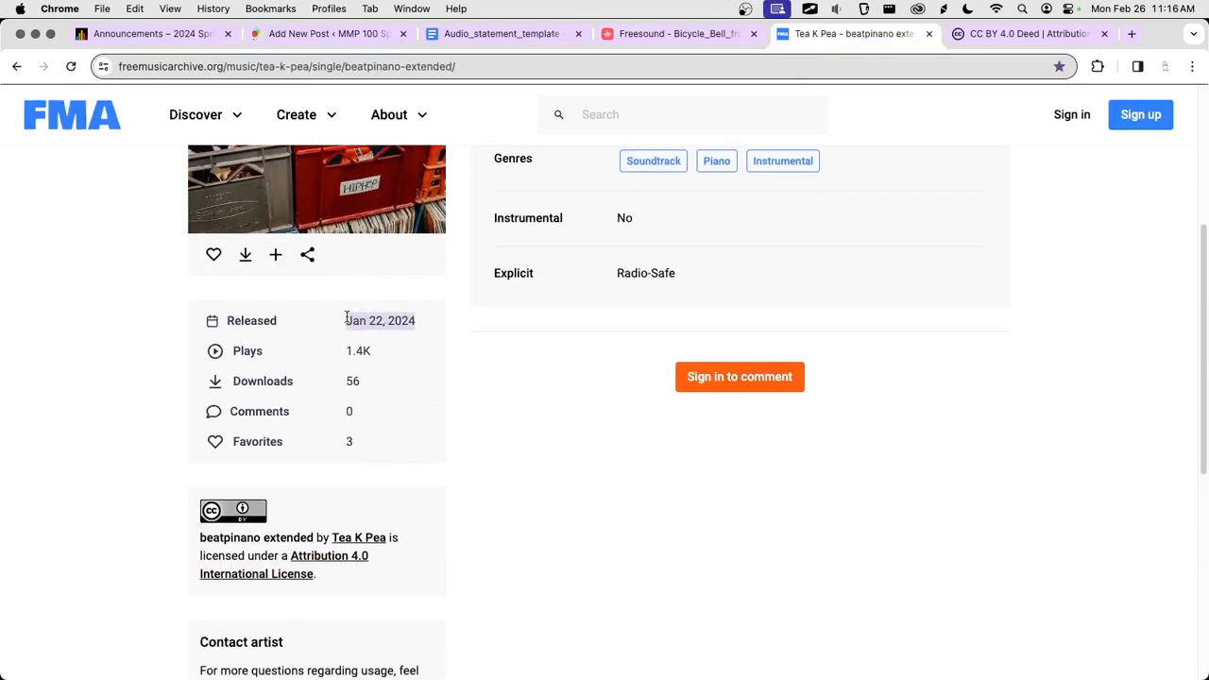
left_click(336, 36)
type("CC BY 4.0 DEED.")
key("super+z")
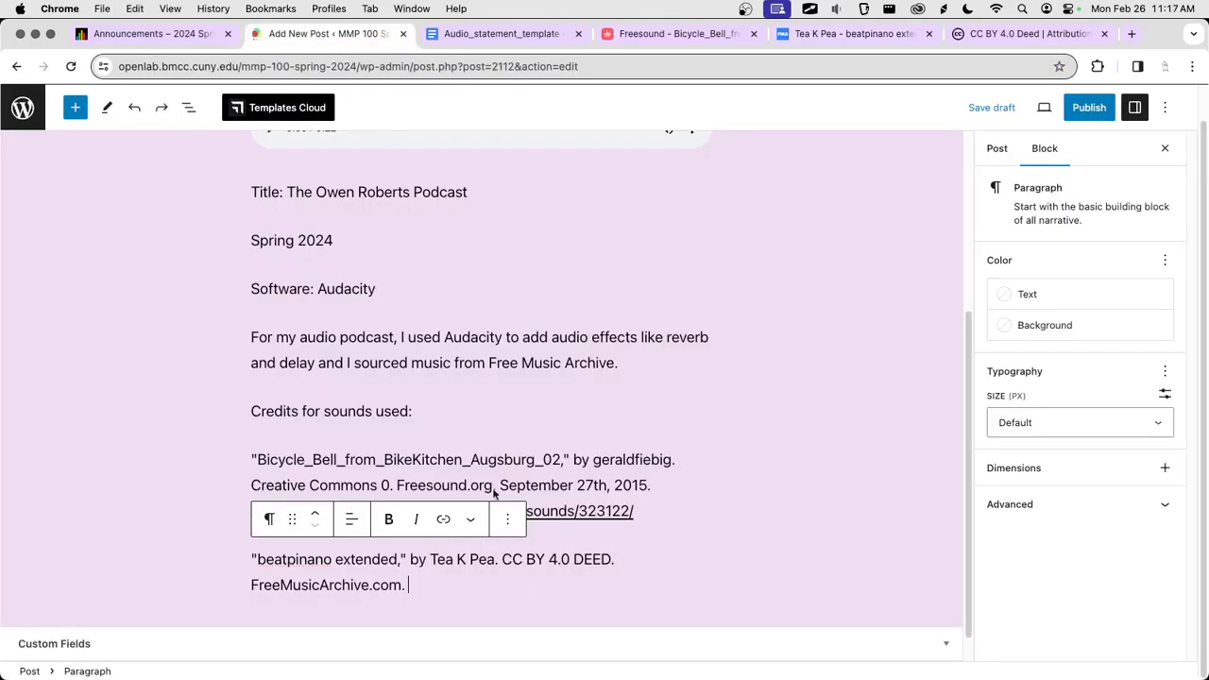
left_click(1009, 34)
left_click(862, 33)
triple_click(370, 313)
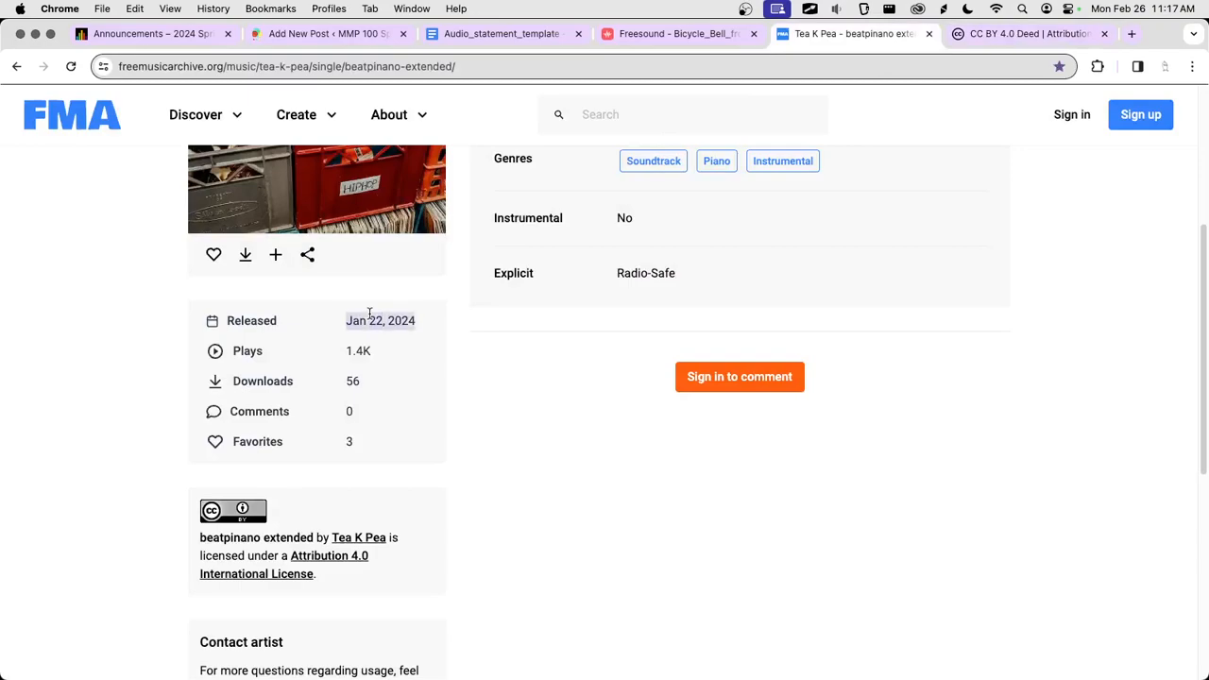
right_click(367, 334)
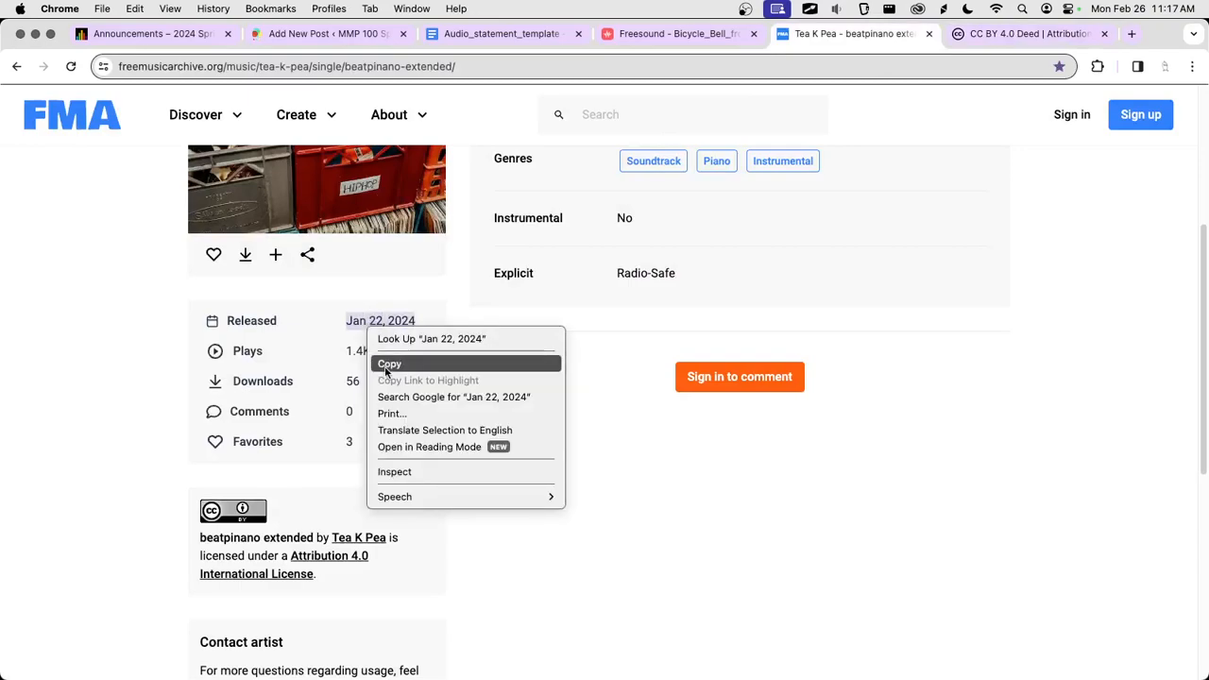
left_click(387, 366)
left_click(289, 36)
key("super+v")
key("super+z")
Step: Check the release date on the track page and append "January 22, 2024." to the beatpinano credit
left_click(874, 34)
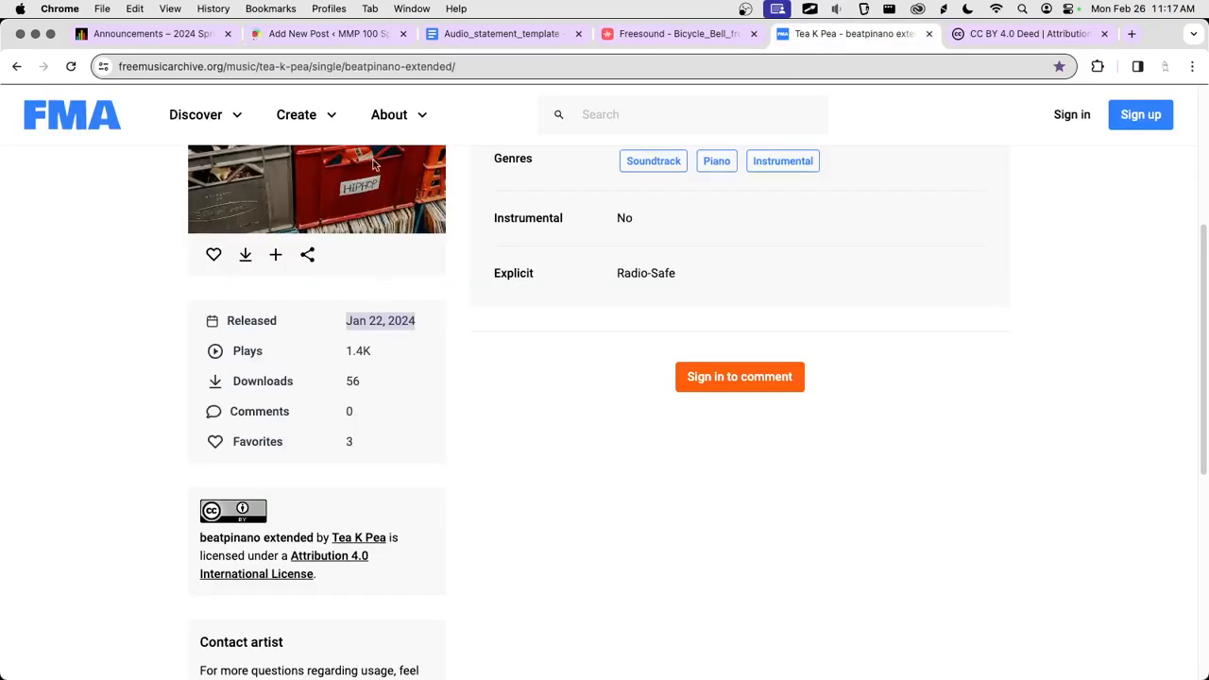
left_click(328, 35)
type("January 22, 2024.")
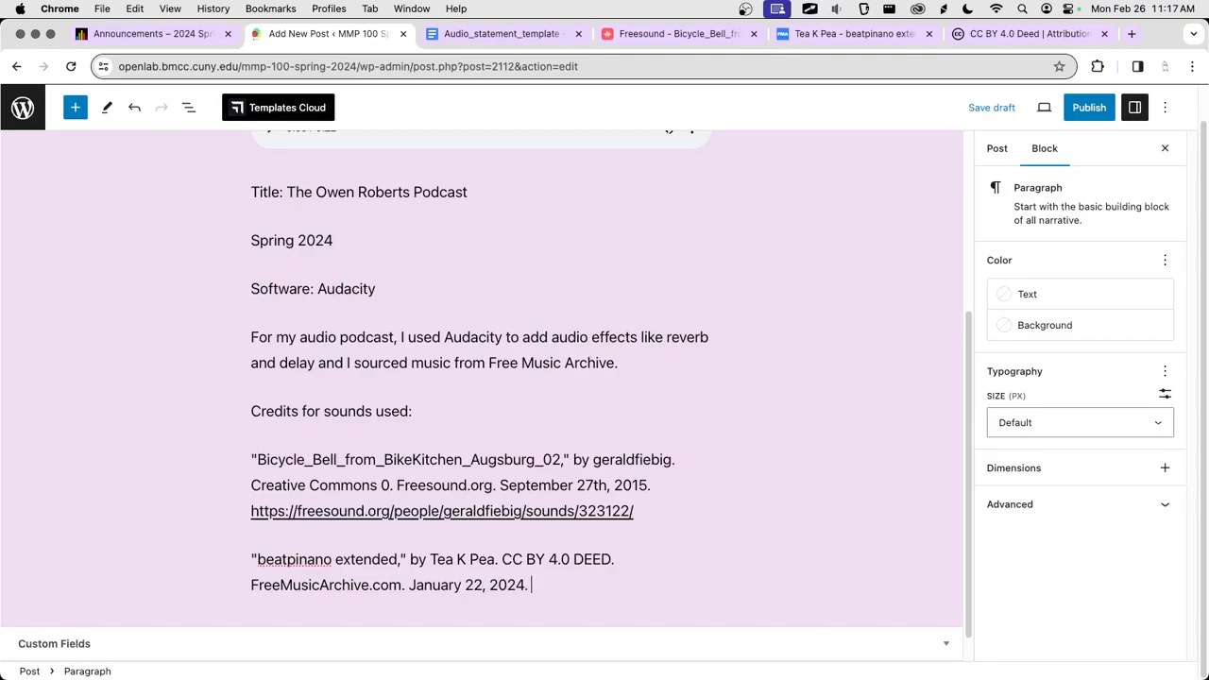
Step: Copy the Free Music Archive track page's URL and paste it at the end of the beatpinano credit
left_click(849, 36)
scroll(535, 343, "up", 3)
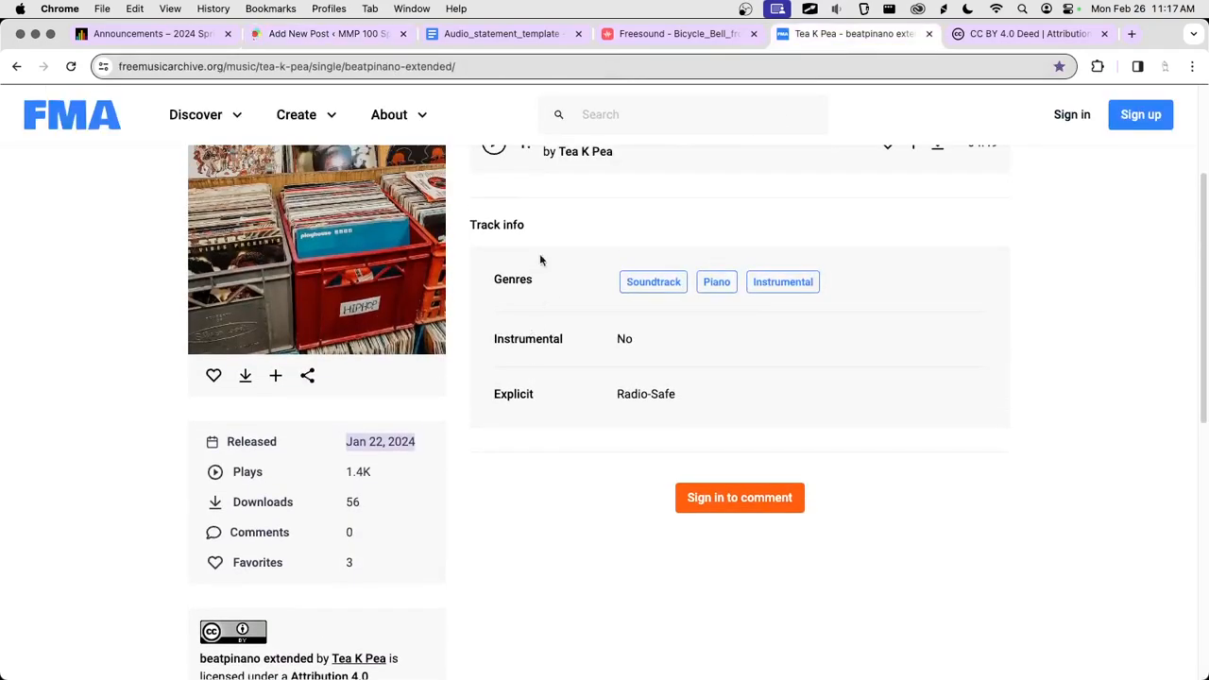
left_click(412, 64)
key("super+c")
left_click(330, 33)
key("super+v")
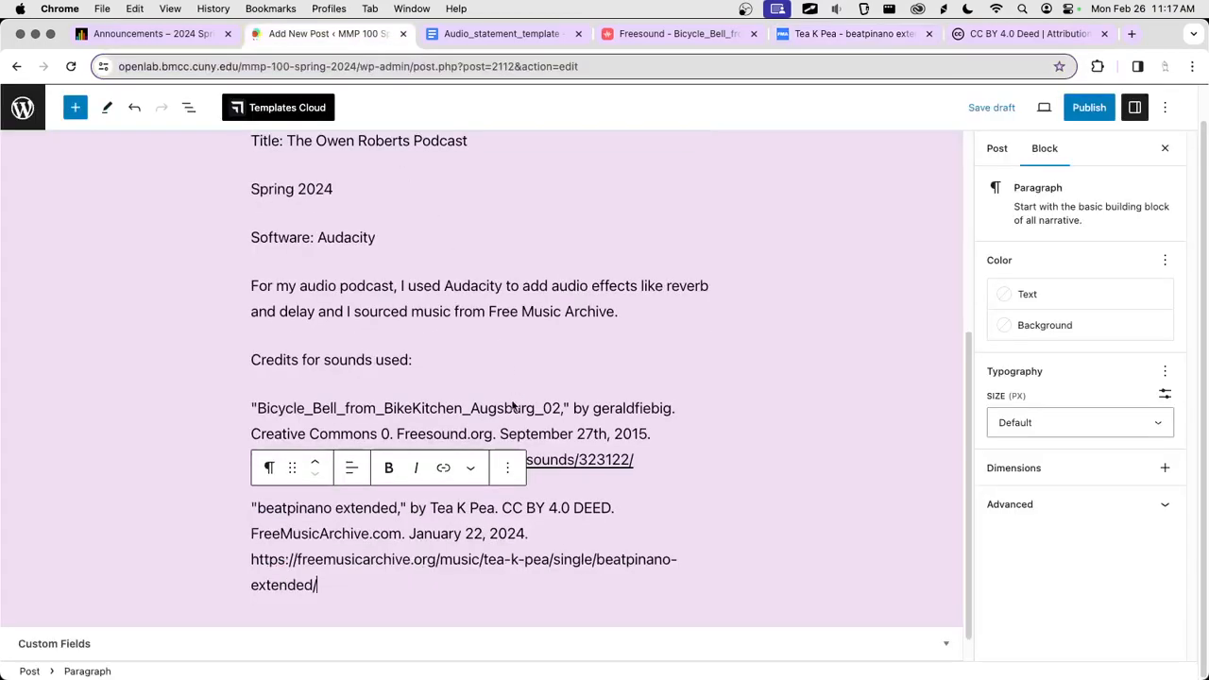
Step: Turn the Free Music Archive URL in the credit into a link that opens in a new tab, and save it
left_click_drag(326, 596, 237, 565)
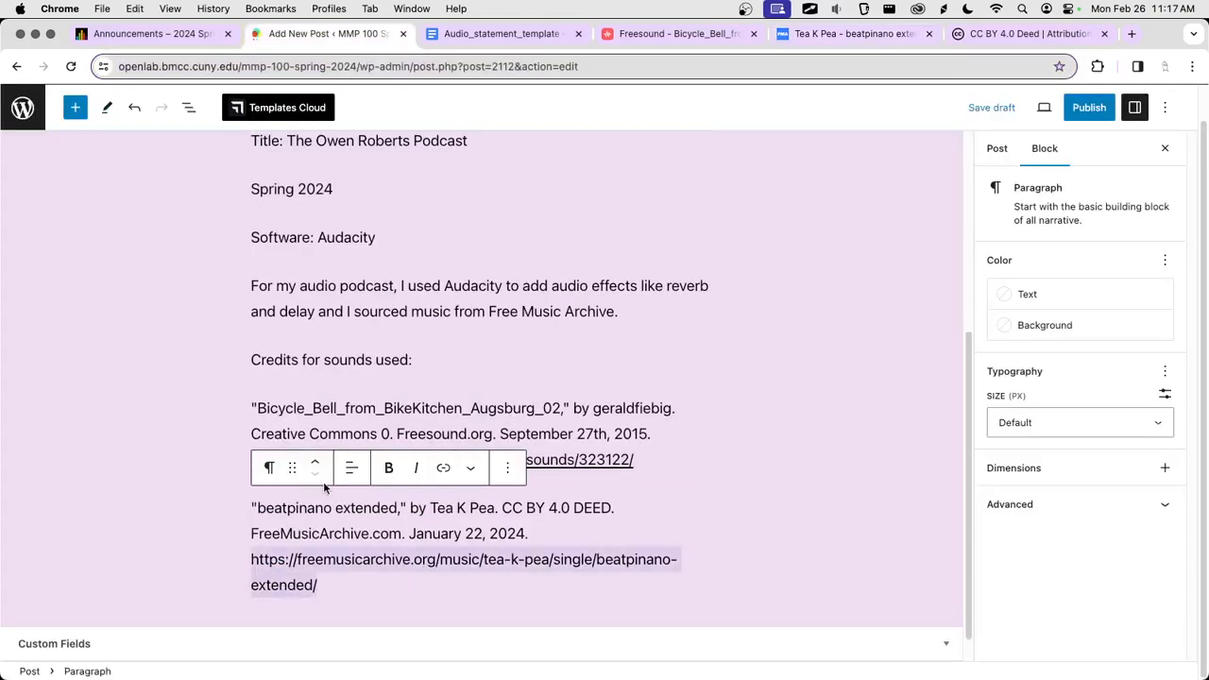
left_click(445, 468)
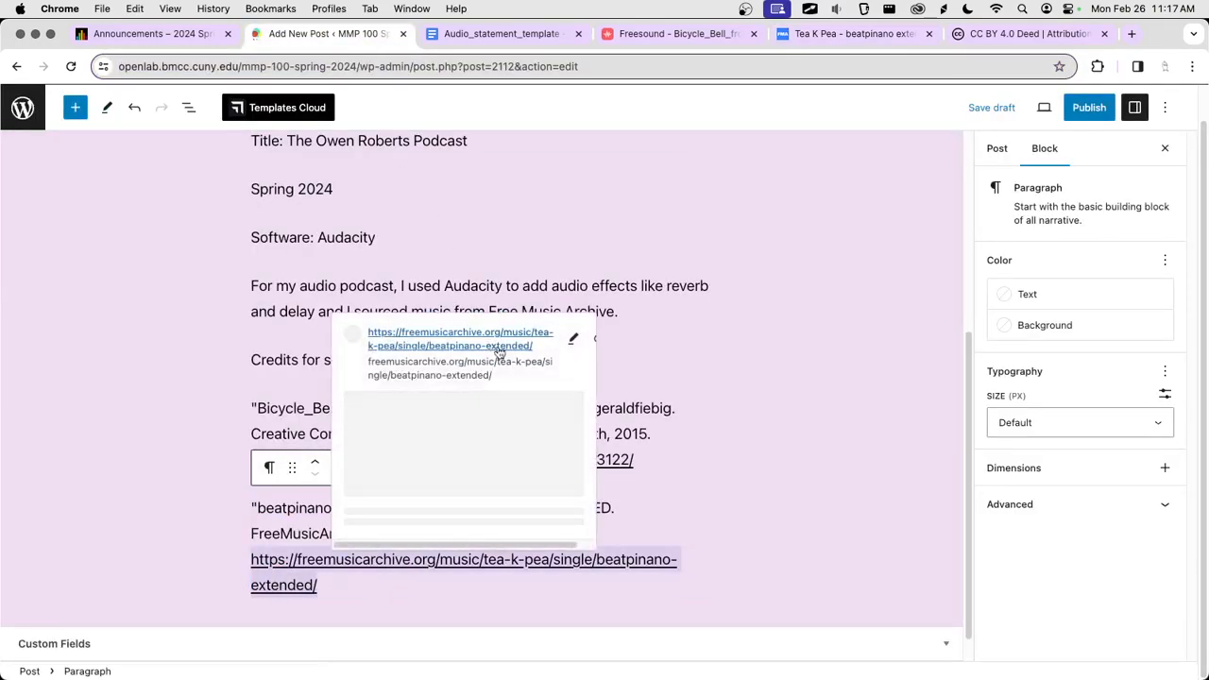
left_click(542, 494)
left_click(355, 500)
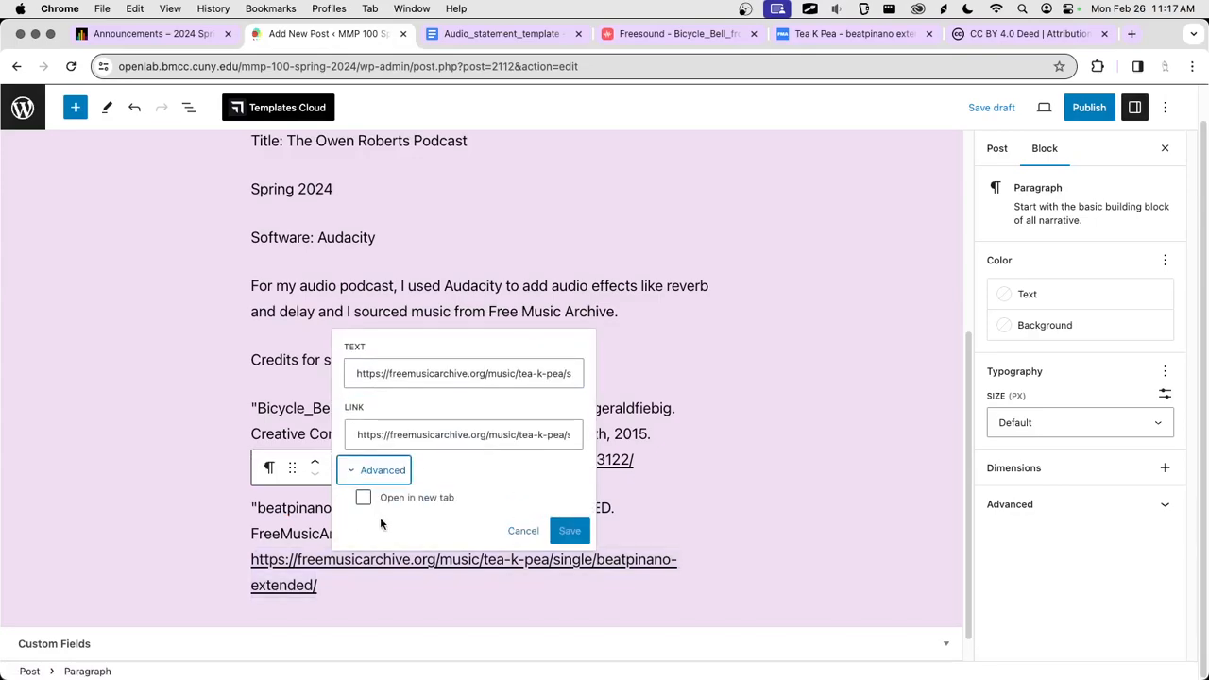
left_click(406, 497)
left_click(571, 531)
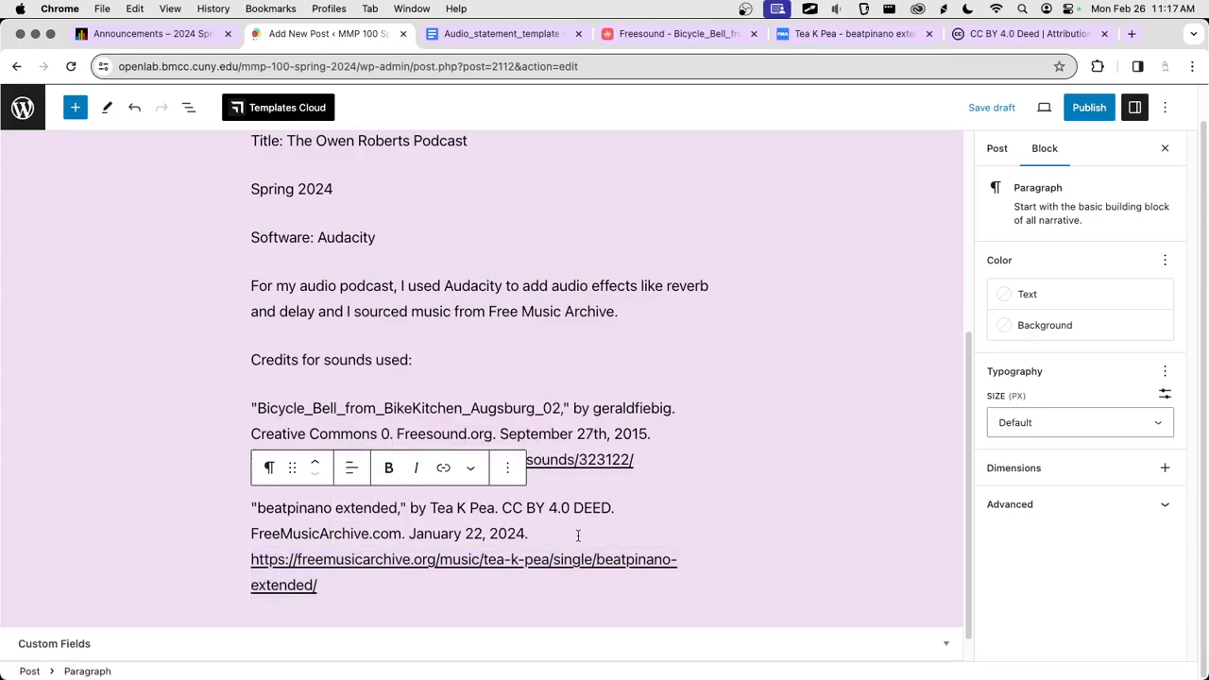
Step: Publish the post, copy its address, and open the published post for viewing
left_click(1088, 108)
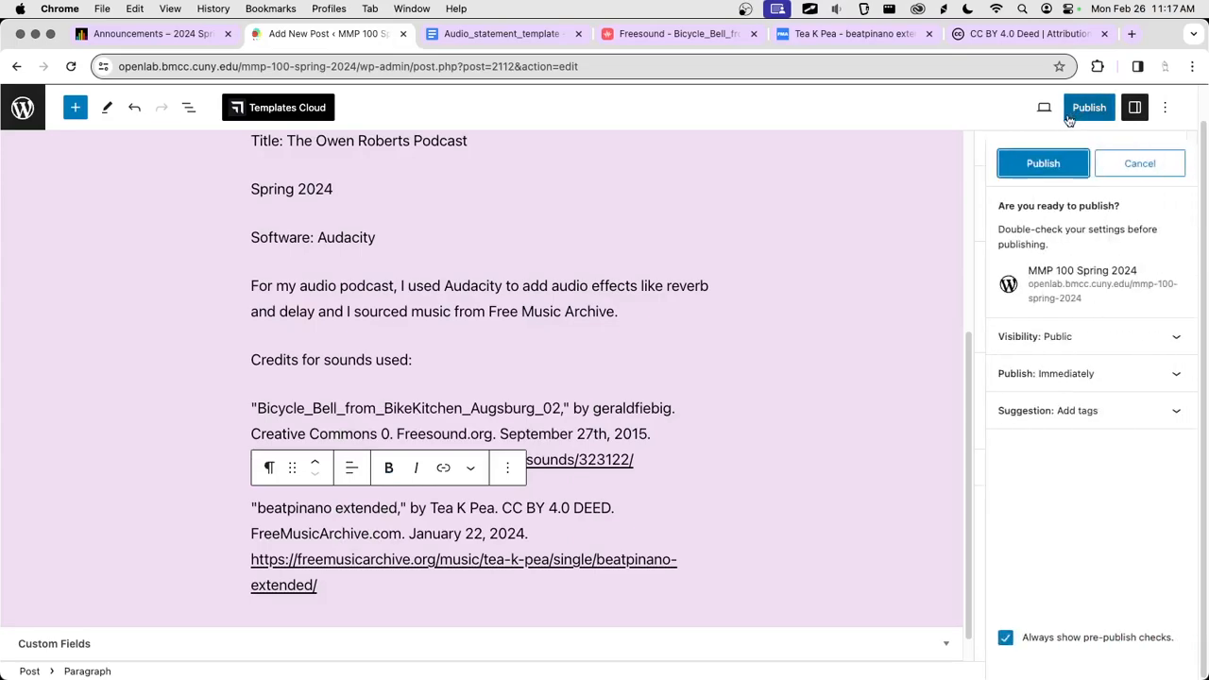
left_click(1040, 163)
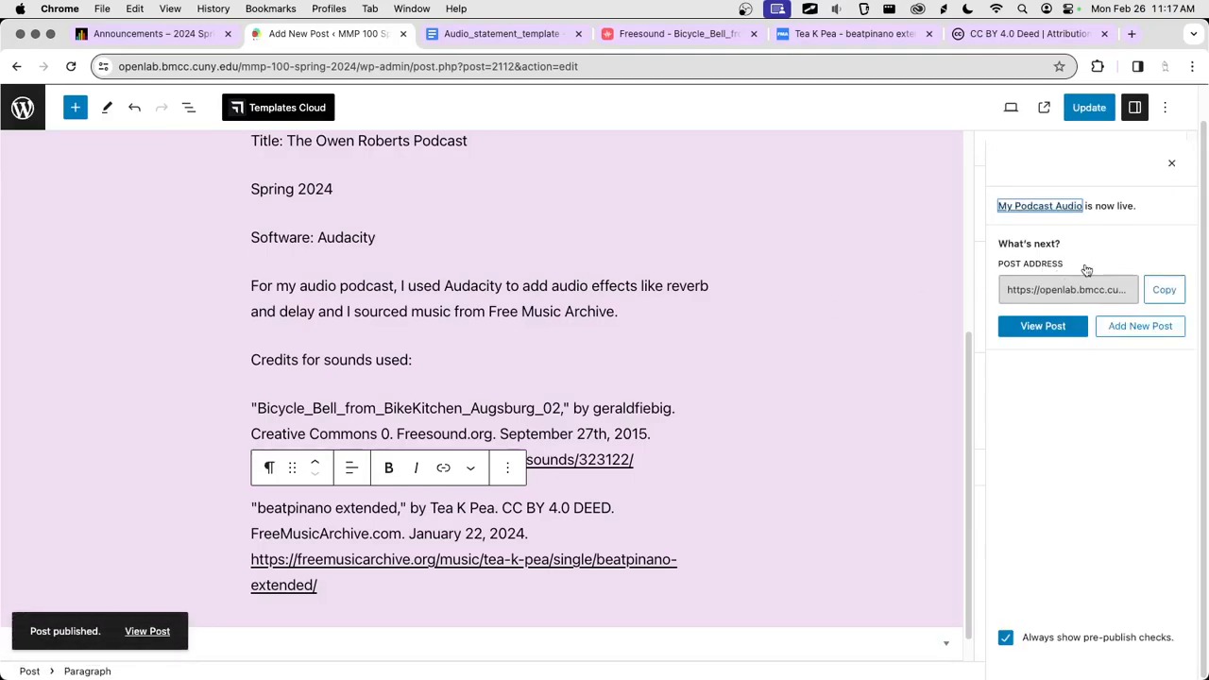
left_click(1155, 290)
left_click(1043, 326)
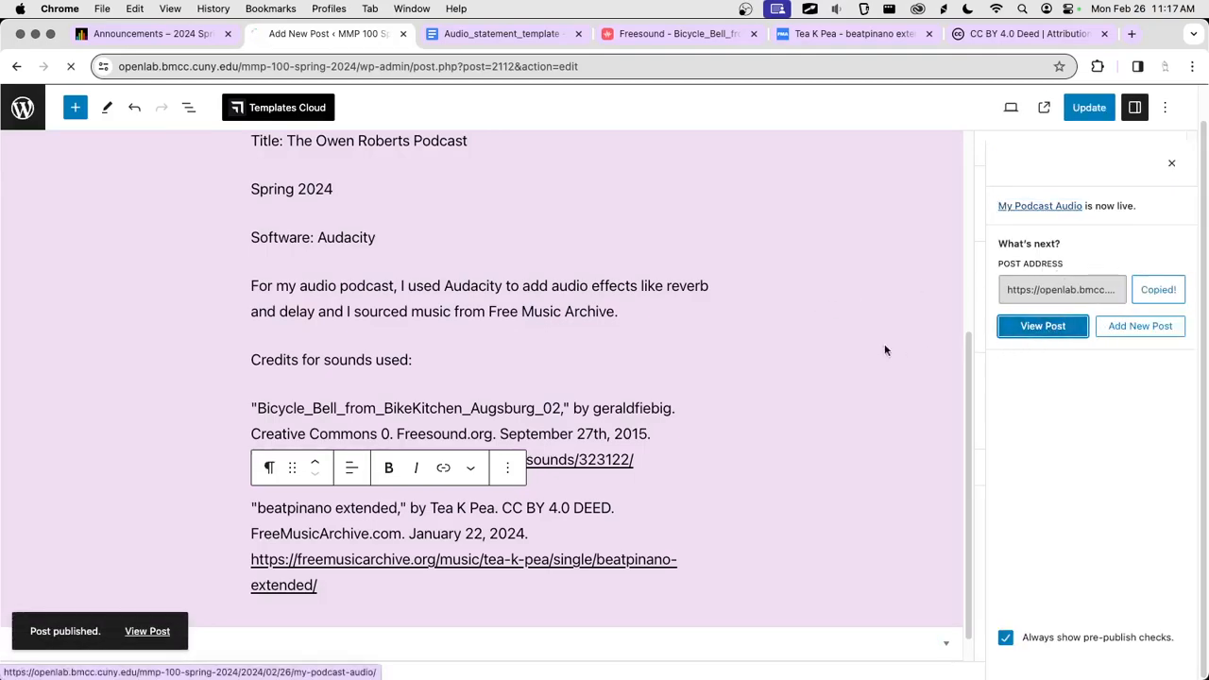
Step: Look over the published My Podcast Audio post and go to its web address
scroll(565, 253, "down", 5)
scroll(565, 170, "up", 5)
left_click(488, 67)
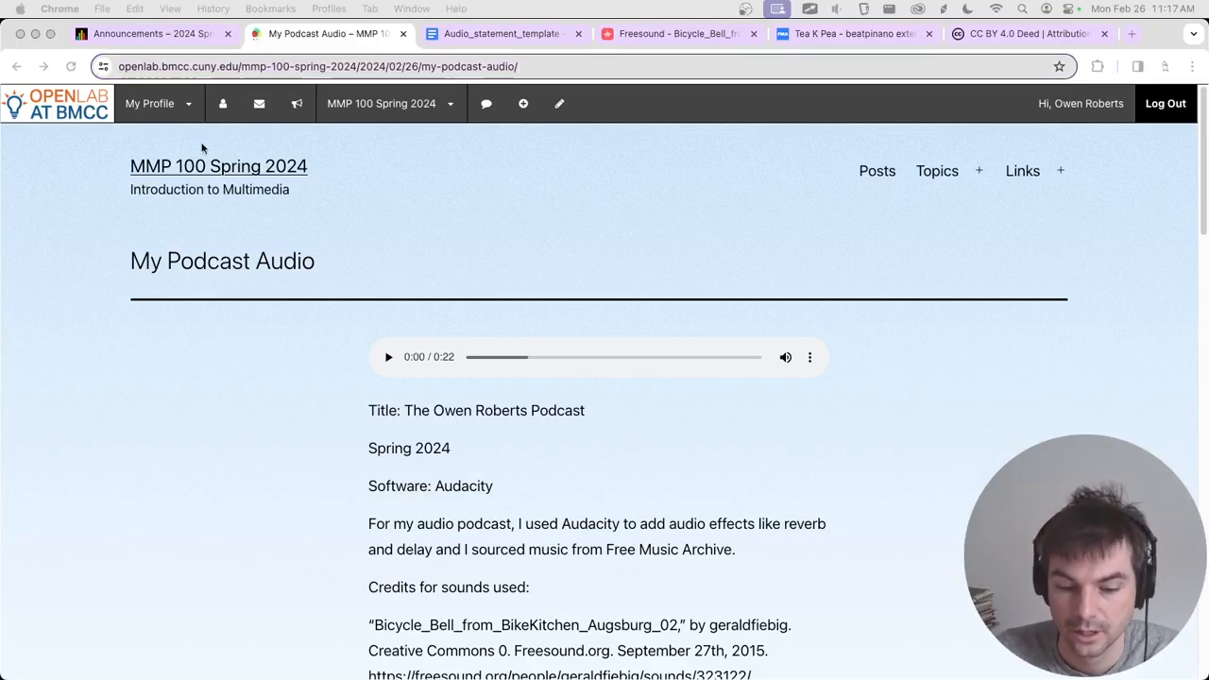
Step: Switch to the Blackboard course and open the Audio Portrait of a Place assignment from the course's assignments
left_click(193, 38)
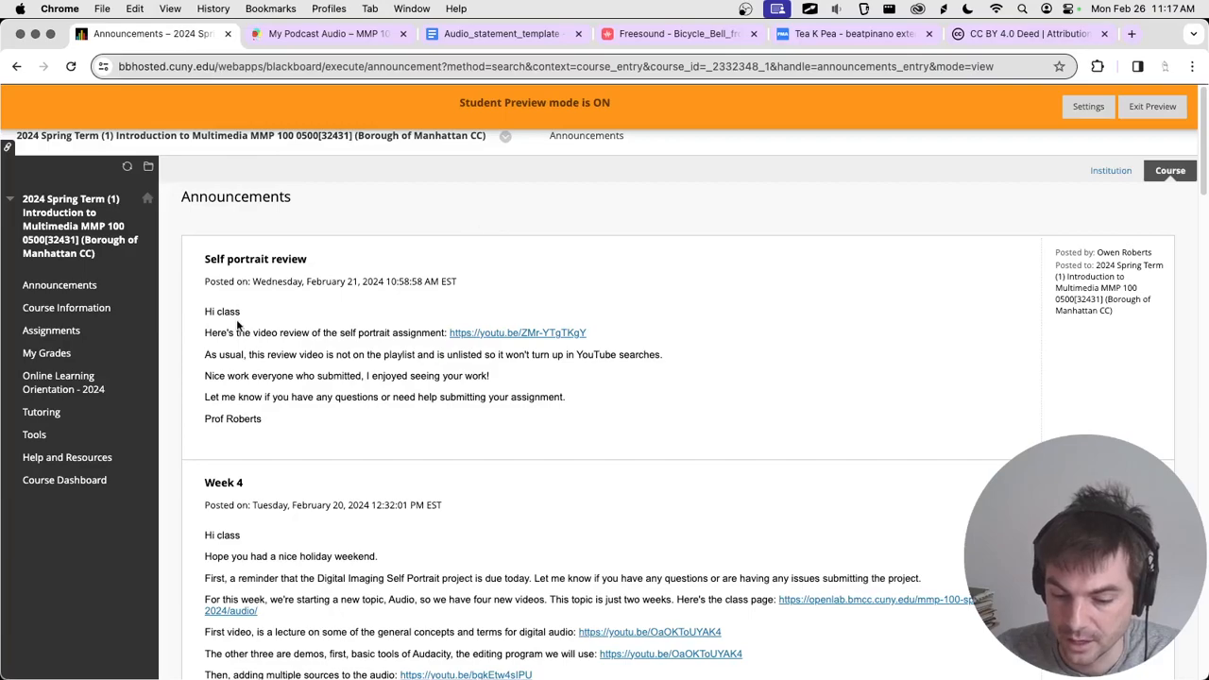
scroll(350, 236, "down", 1)
scroll(72, 319, "up", 1)
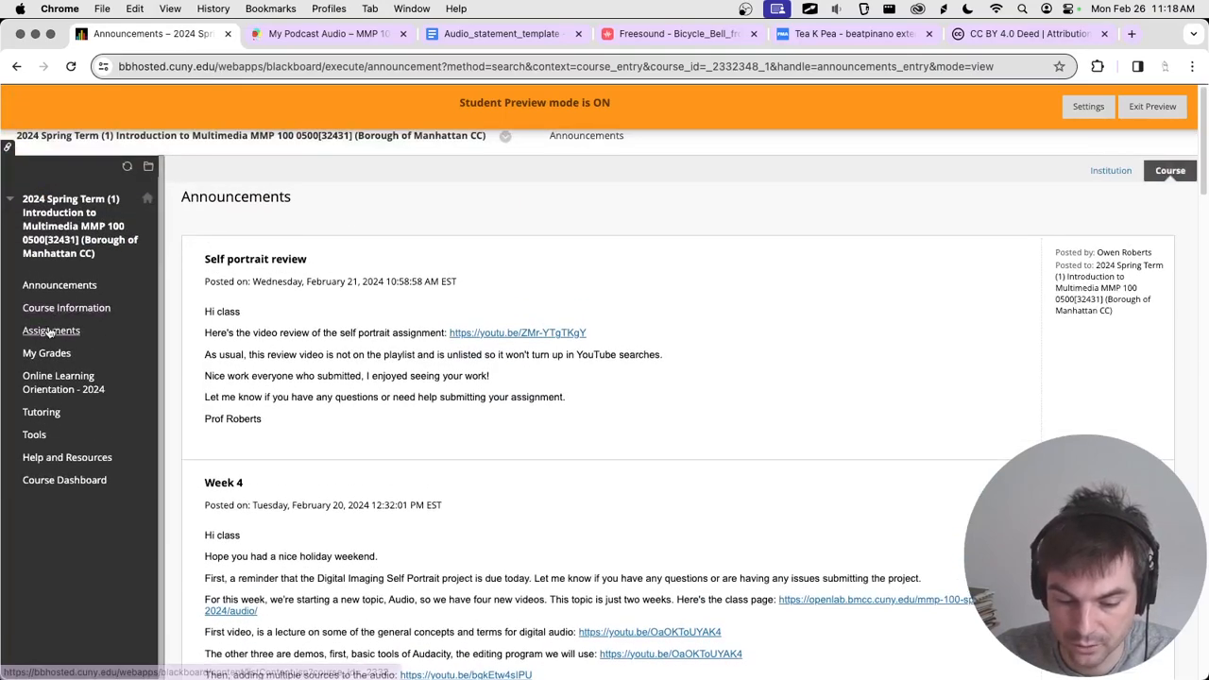
left_click(57, 330)
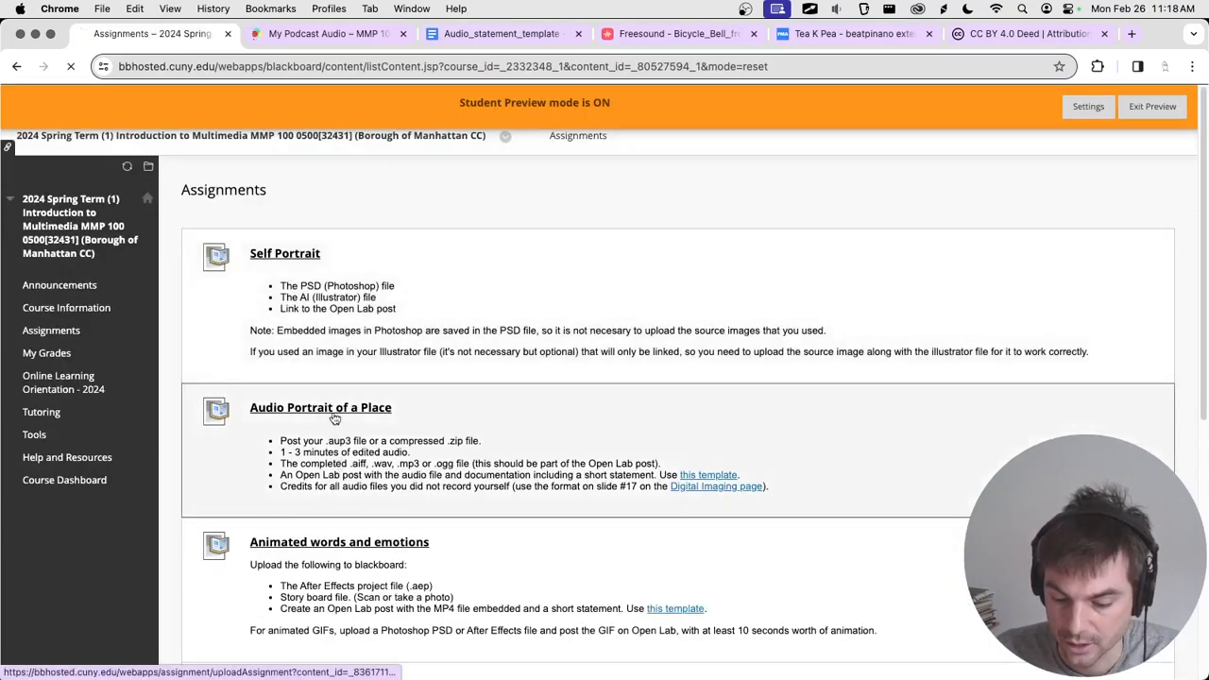
left_click(333, 410)
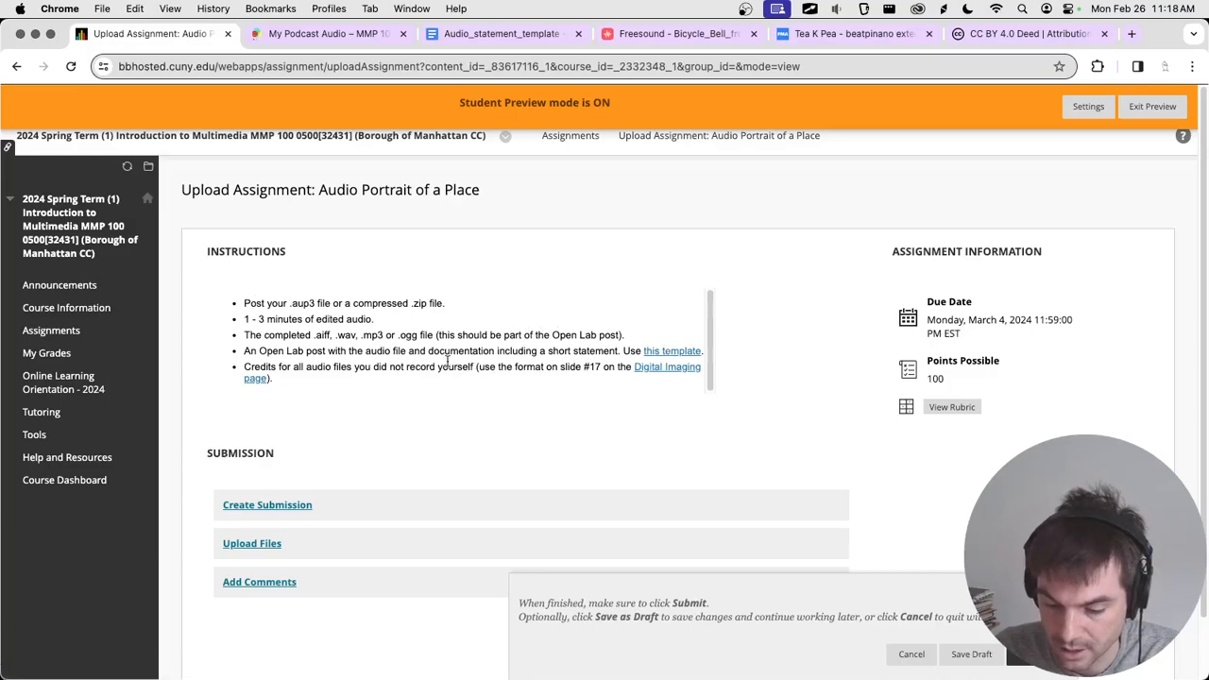
Step: Review the grading criteria in the assignment's rubric and close it
left_click(952, 407)
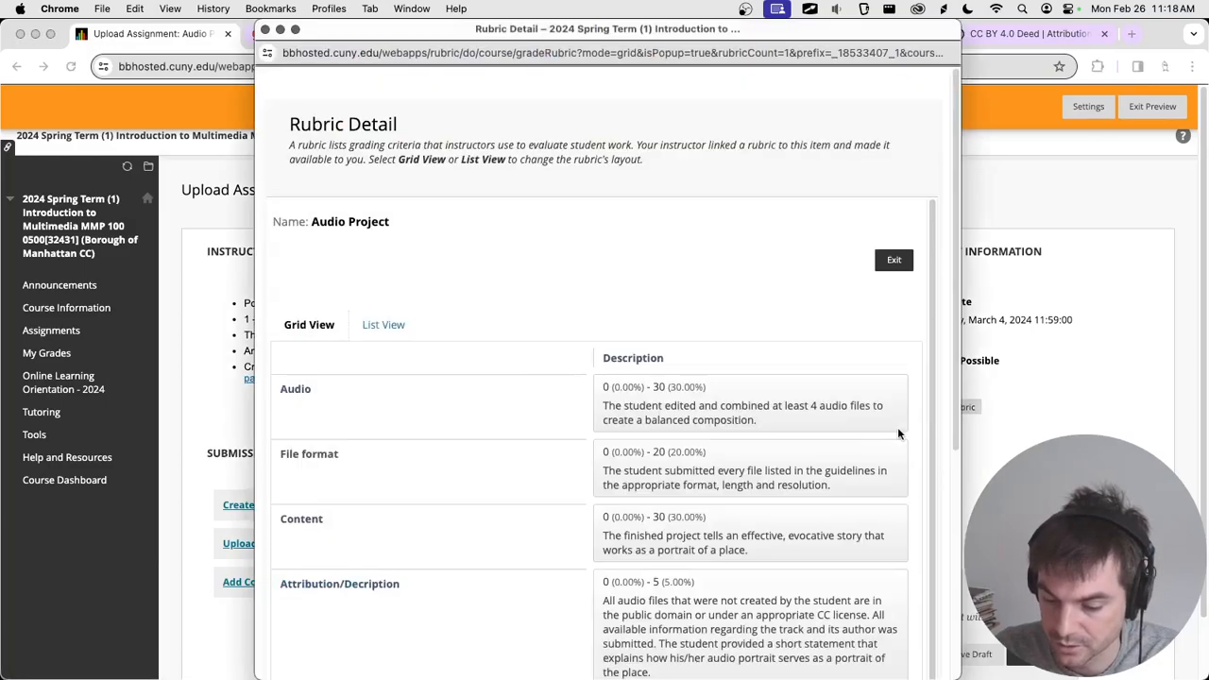
scroll(804, 288, "down", 5)
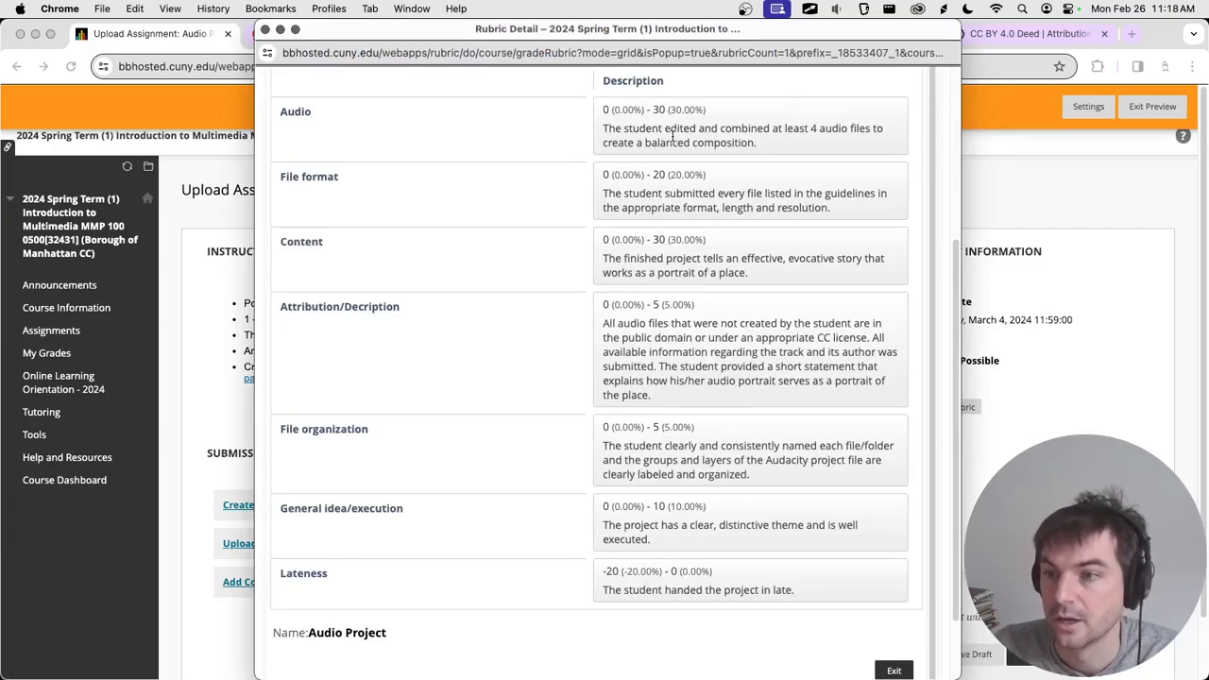
left_click(894, 670)
Step: Start a written submission for the assignment and paste the copied OpenLab post address into it
scroll(672, 455, "down", 2)
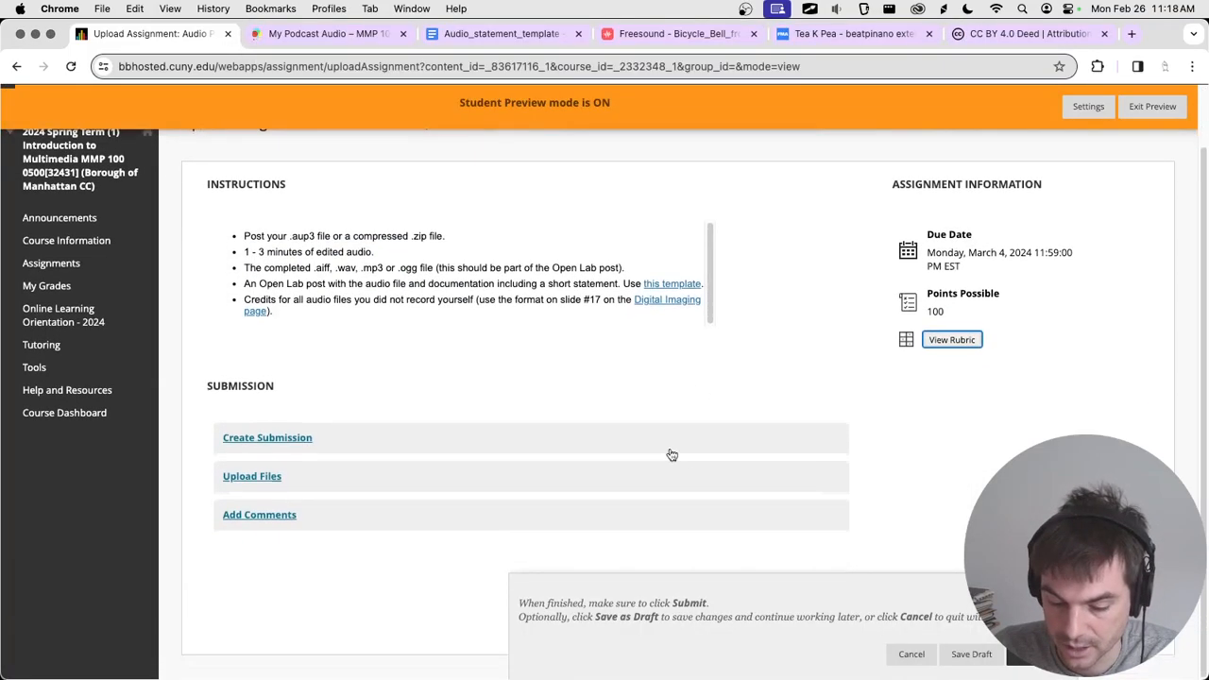
left_click(281, 438)
scroll(378, 442, "down", 3)
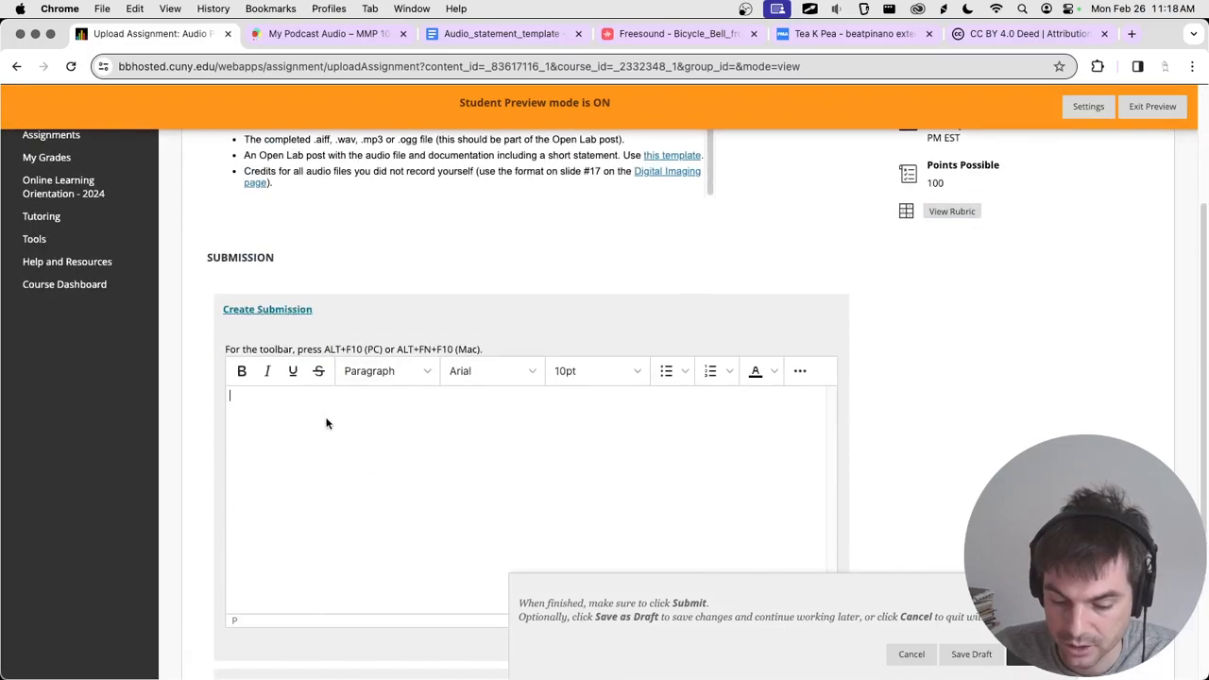
right_click(328, 421)
left_click(286, 426)
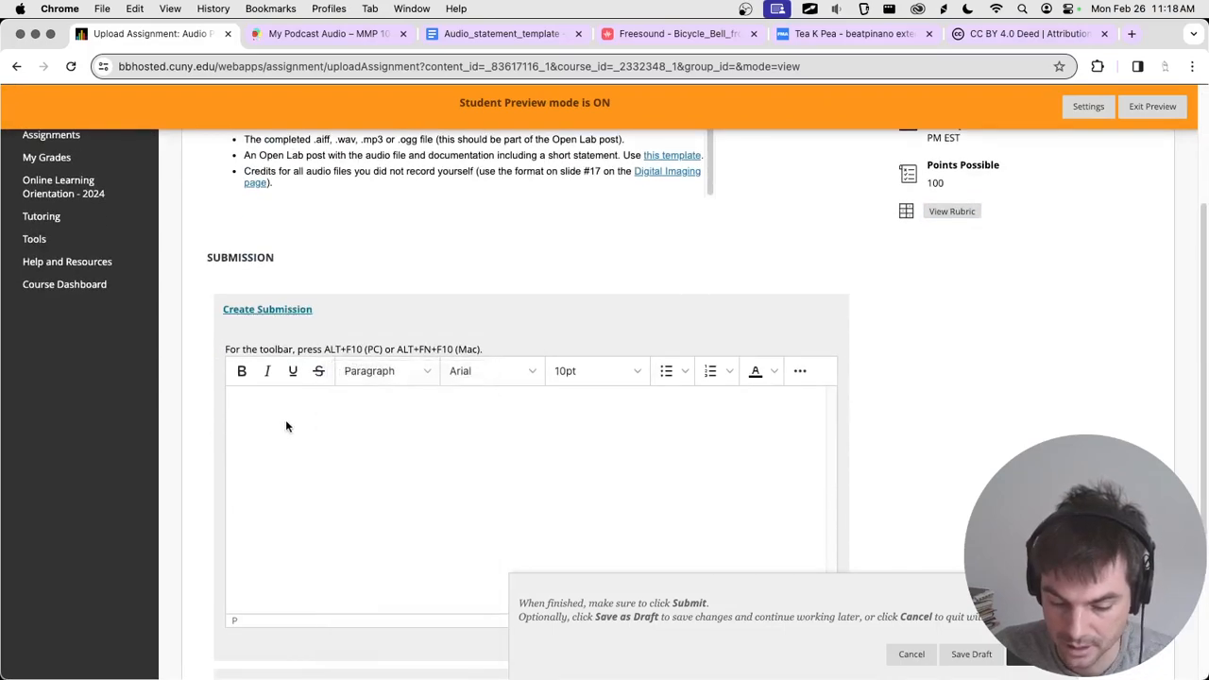
key("super+v")
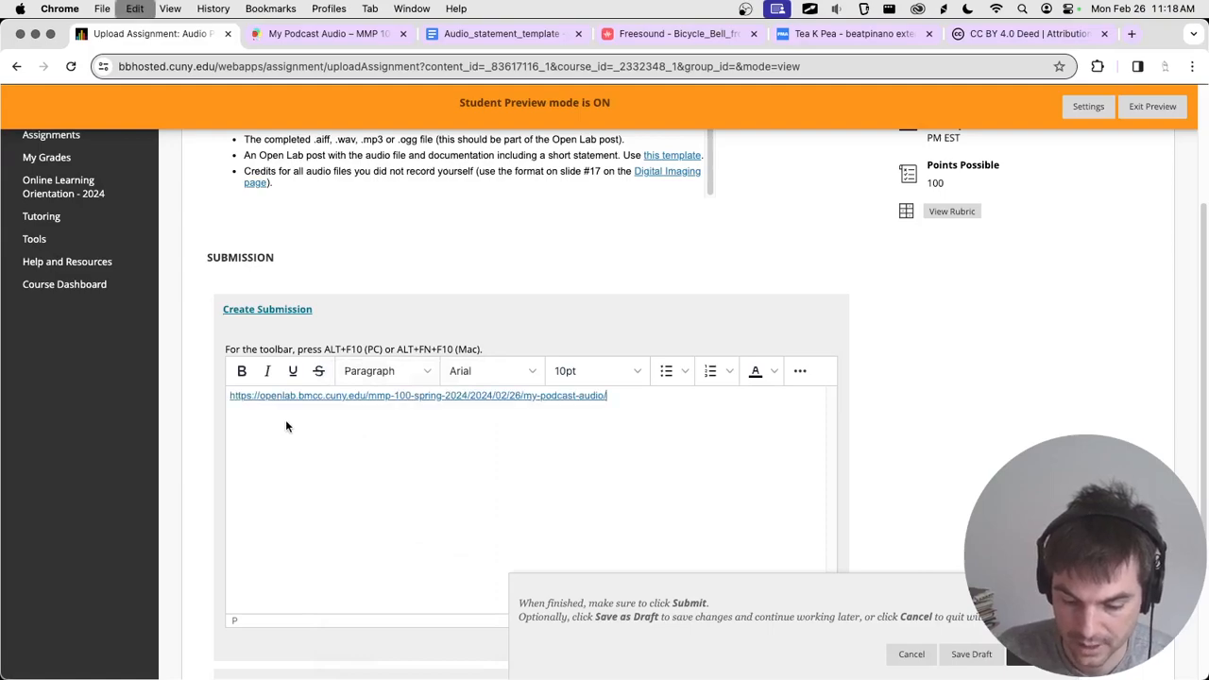
Step: Attach the local file edit_1.aup3 from Documents > MMP 100 > Audio Portrait of a Place to the submission
scroll(890, 341, "down", 3)
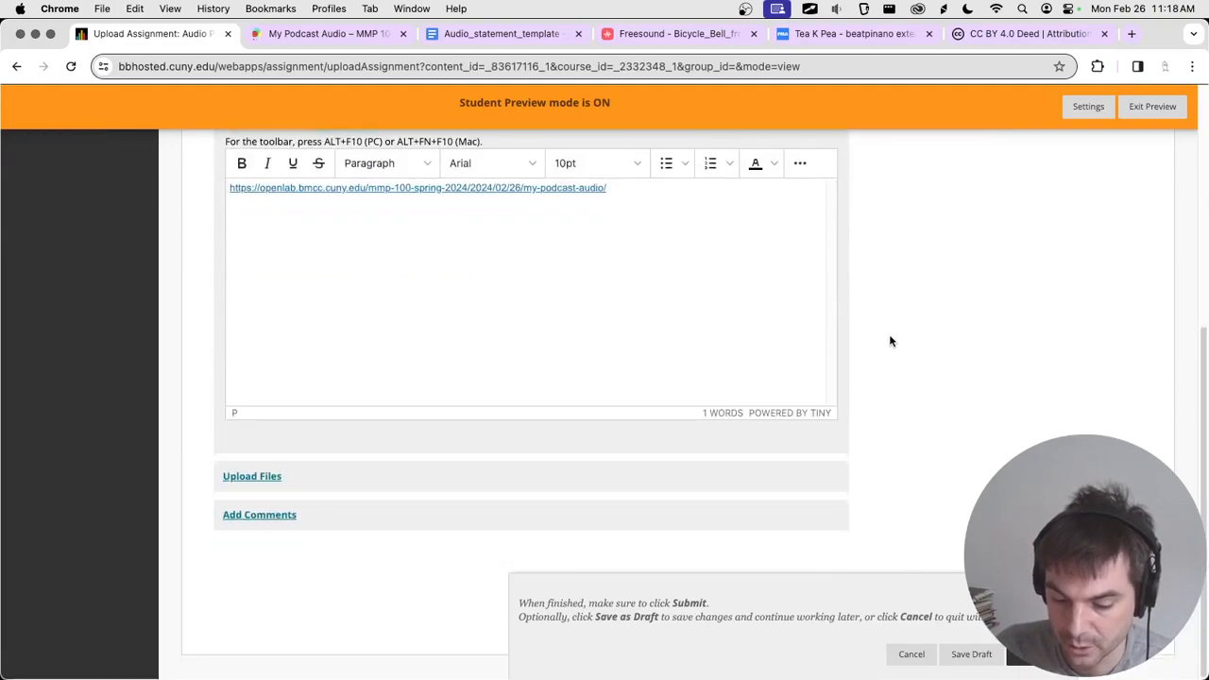
left_click(261, 476)
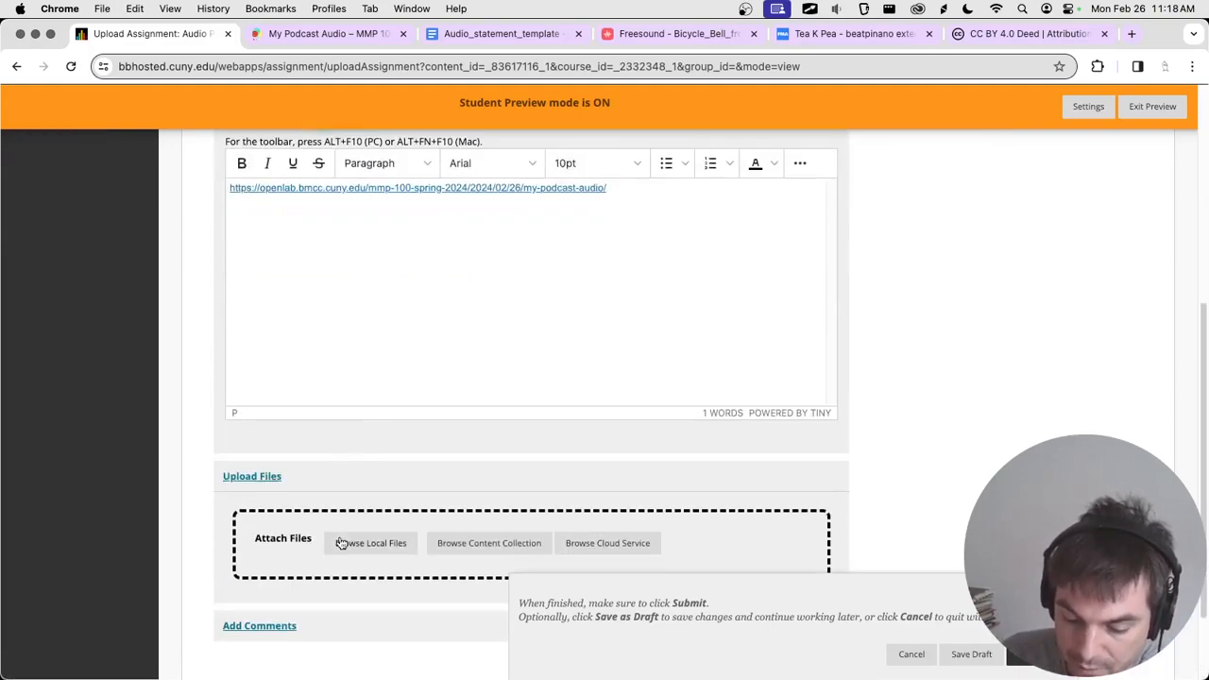
left_click(351, 542)
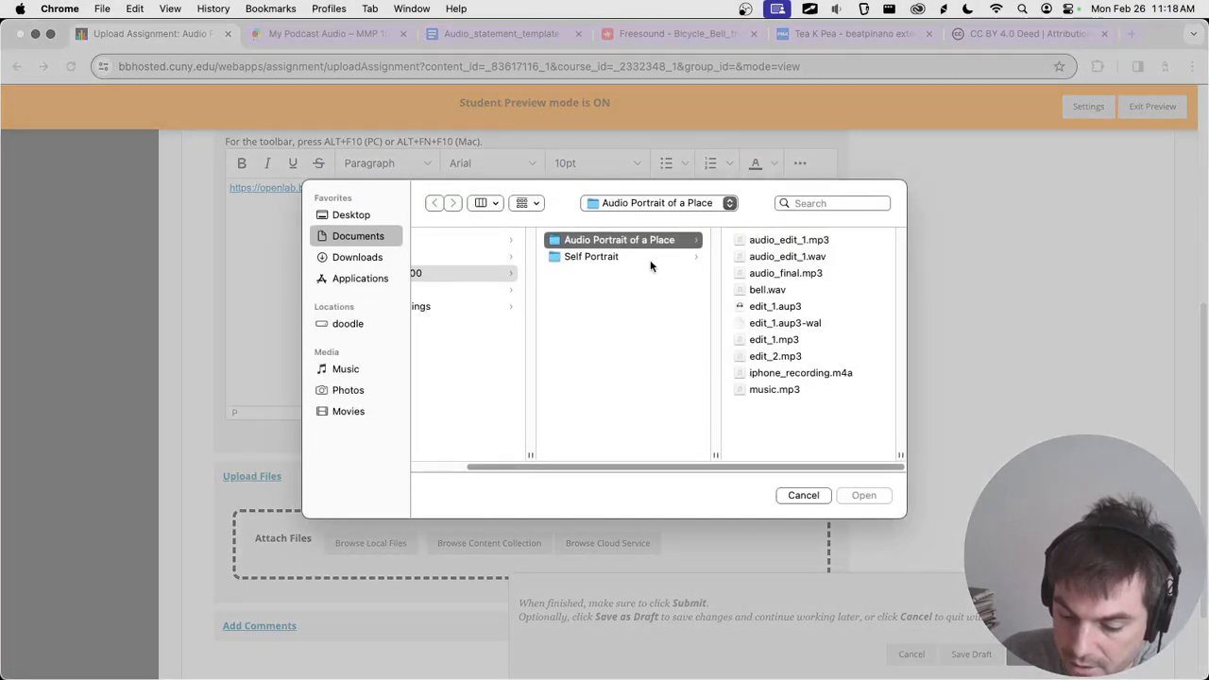
left_click(349, 243)
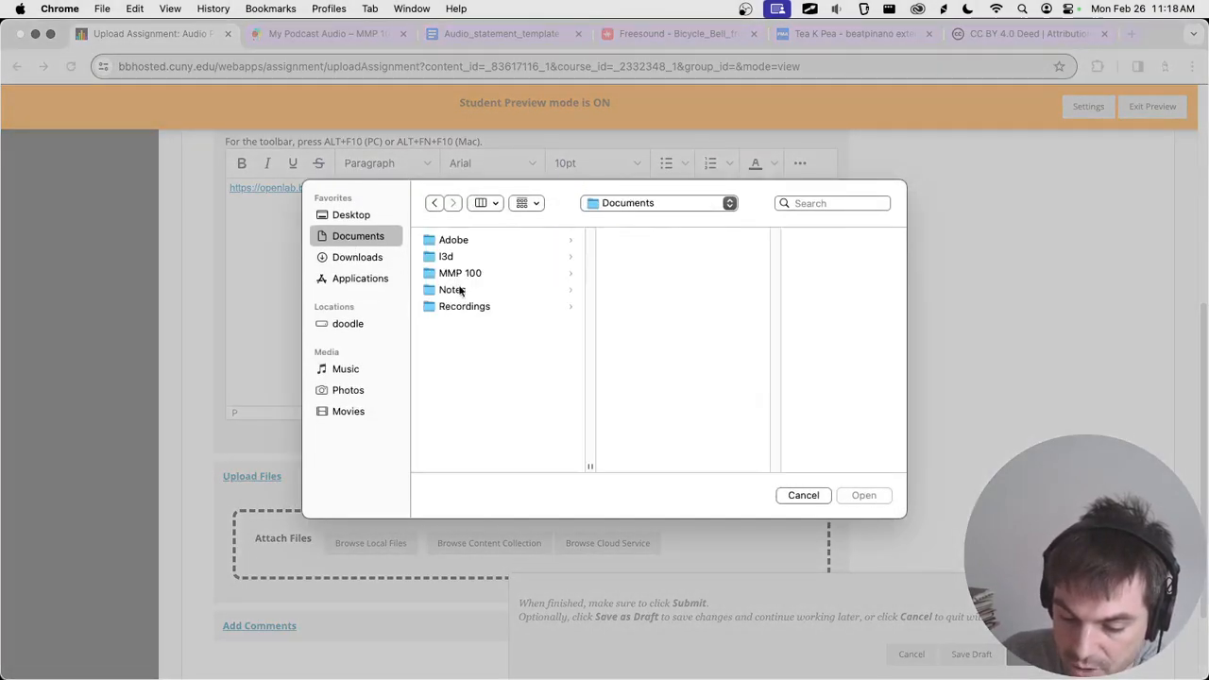
left_click(478, 274)
left_click(681, 240)
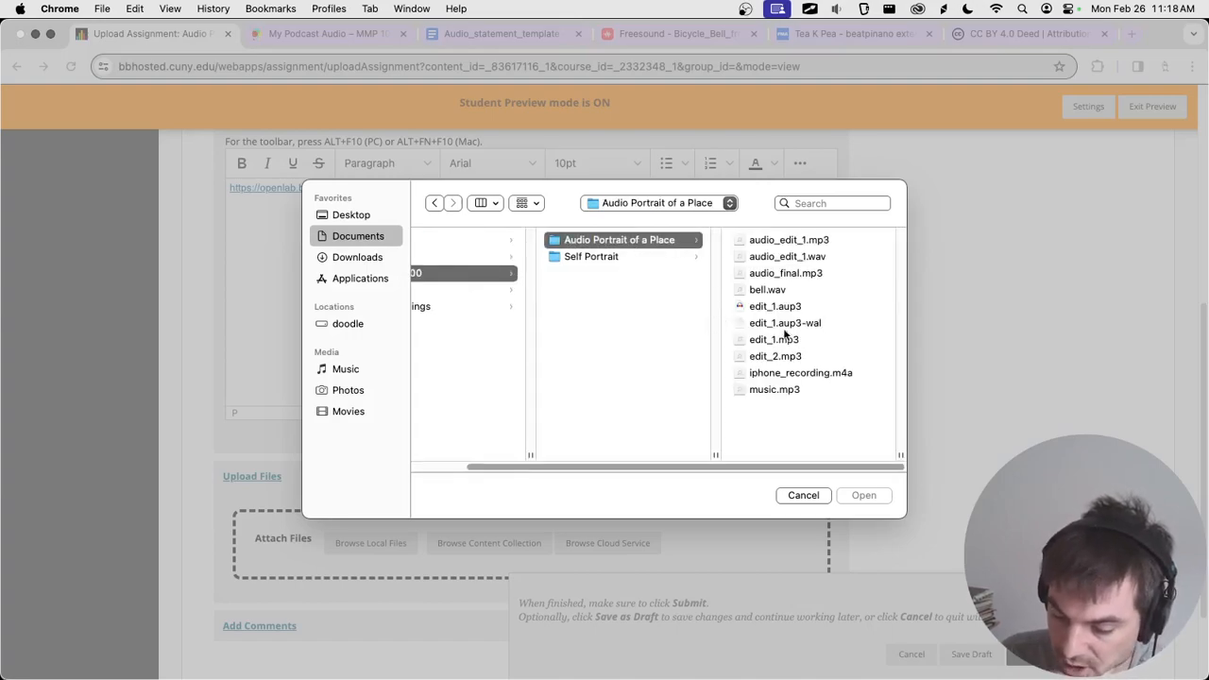
left_click(778, 308)
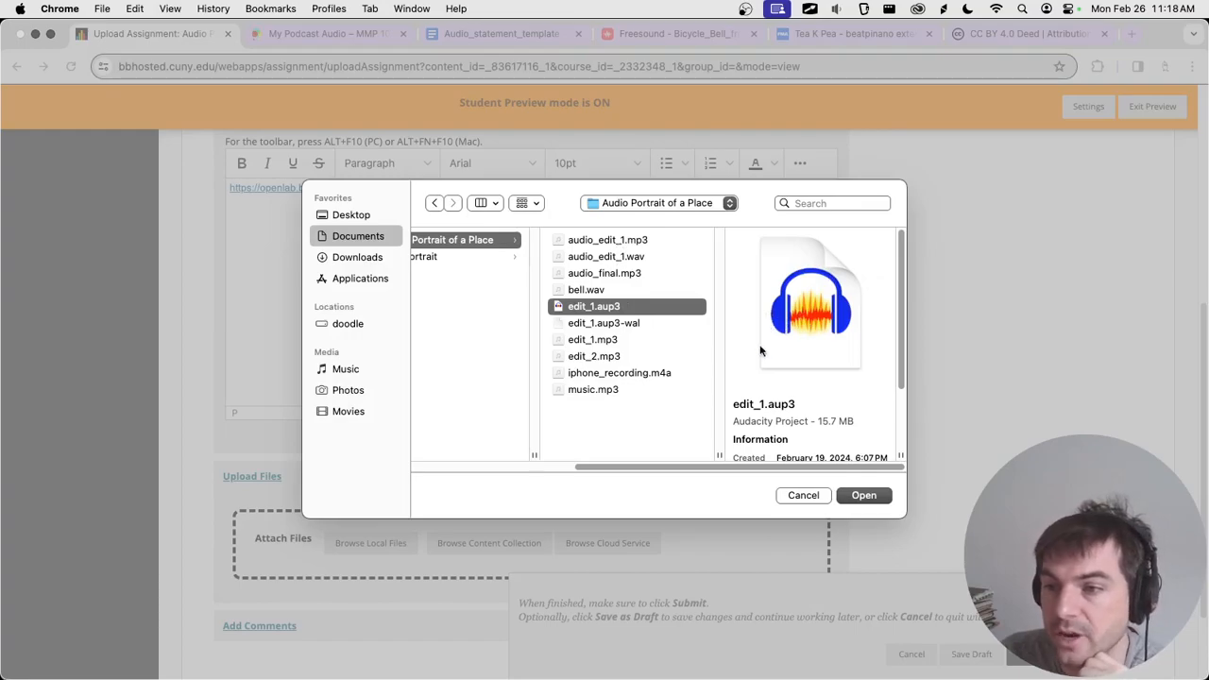
left_click(864, 495)
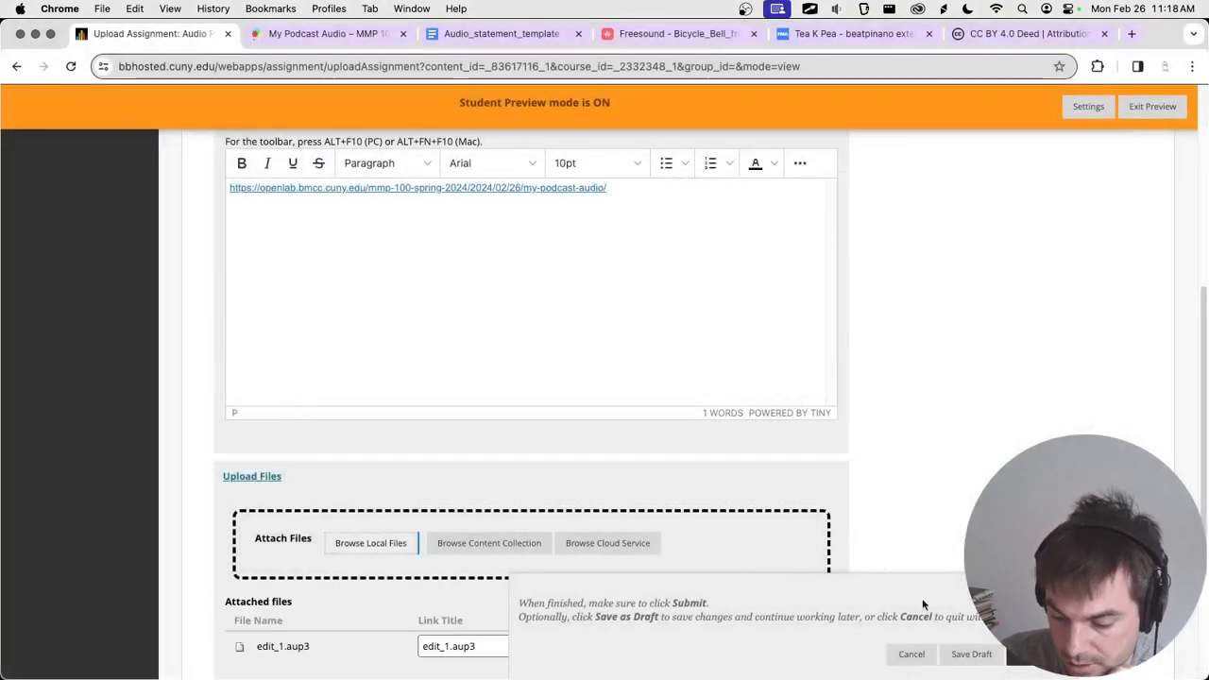
scroll(831, 454, "down", 3)
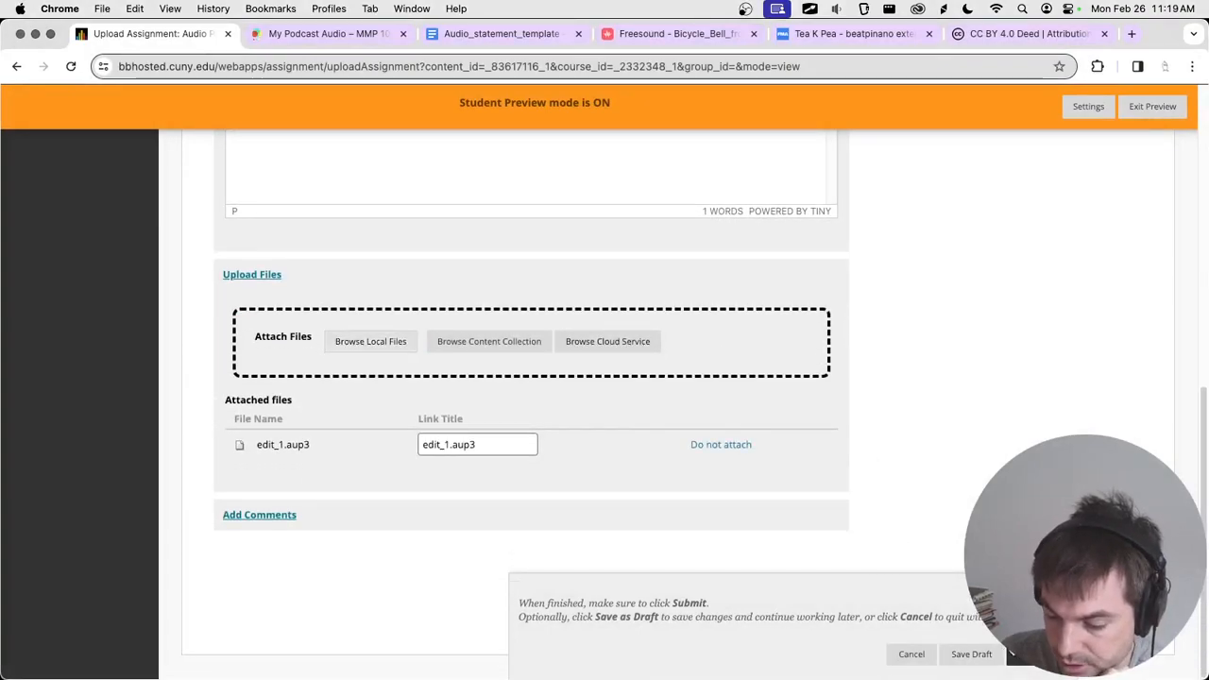